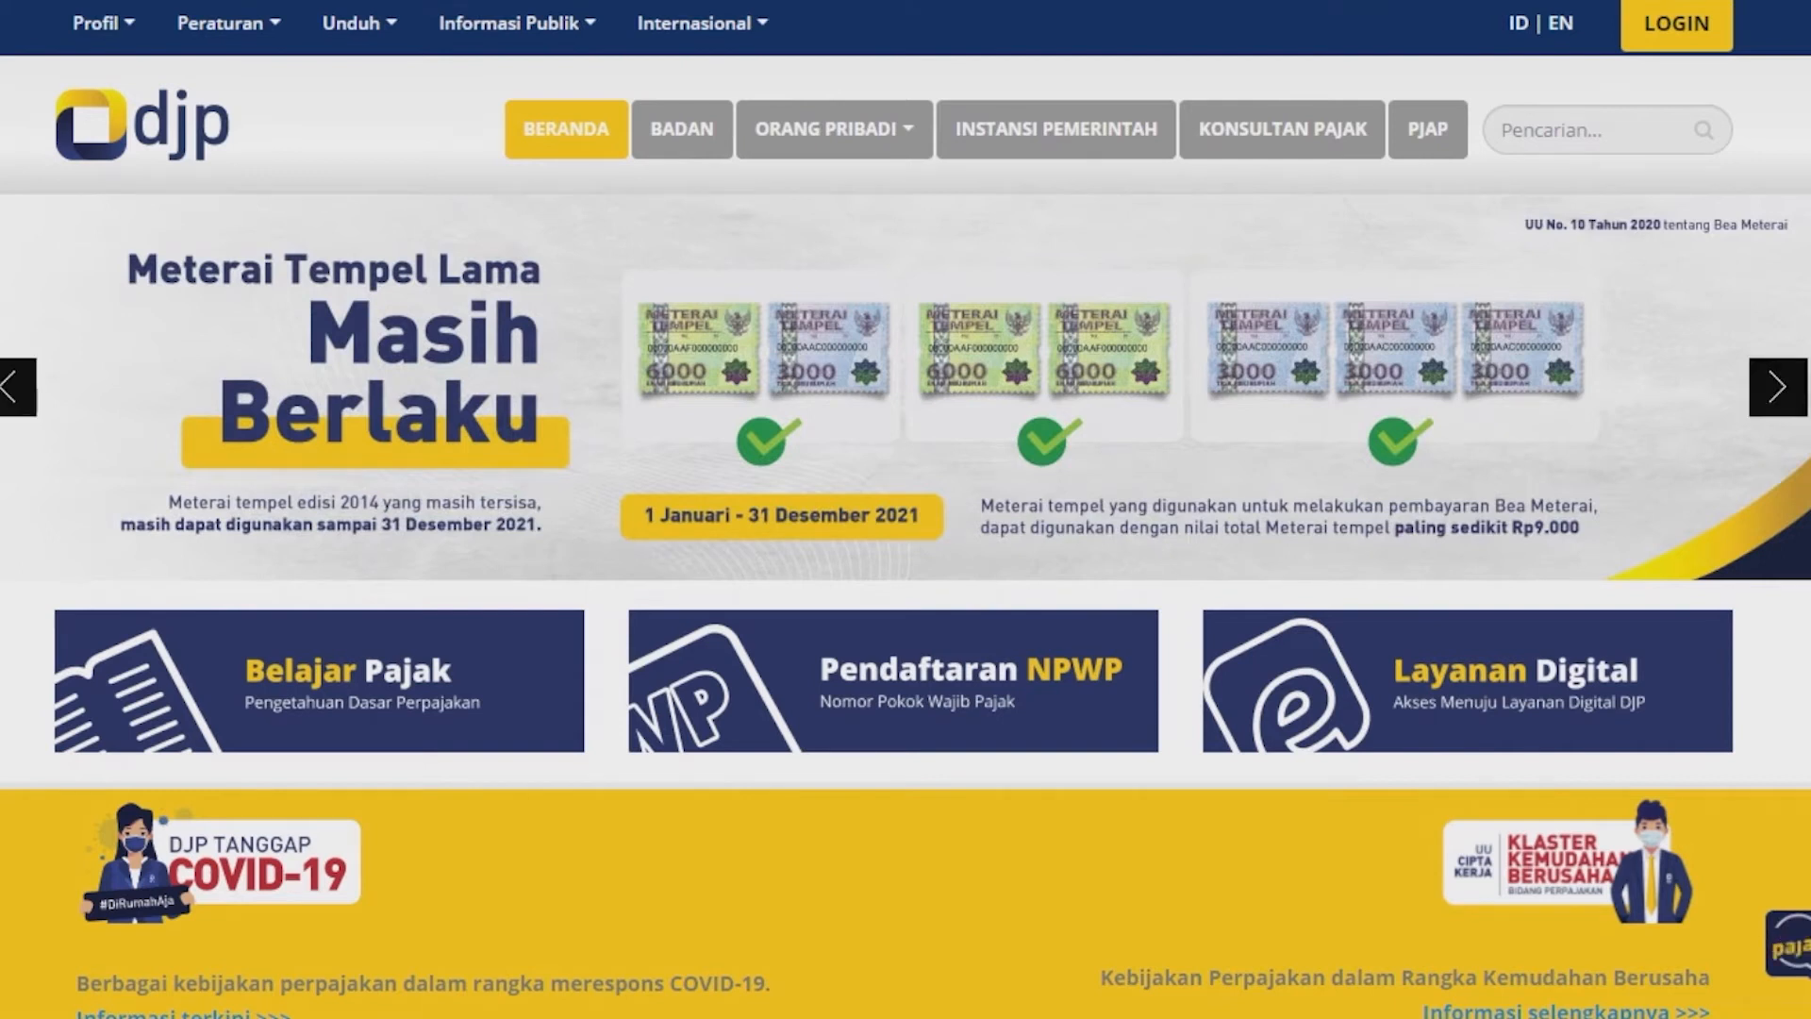
- Open the Aplikasi e-SPT PPh OP 2016 Ver.1.5 page from the tax application downloads and examine its description and download files
mouse_move(359, 23)
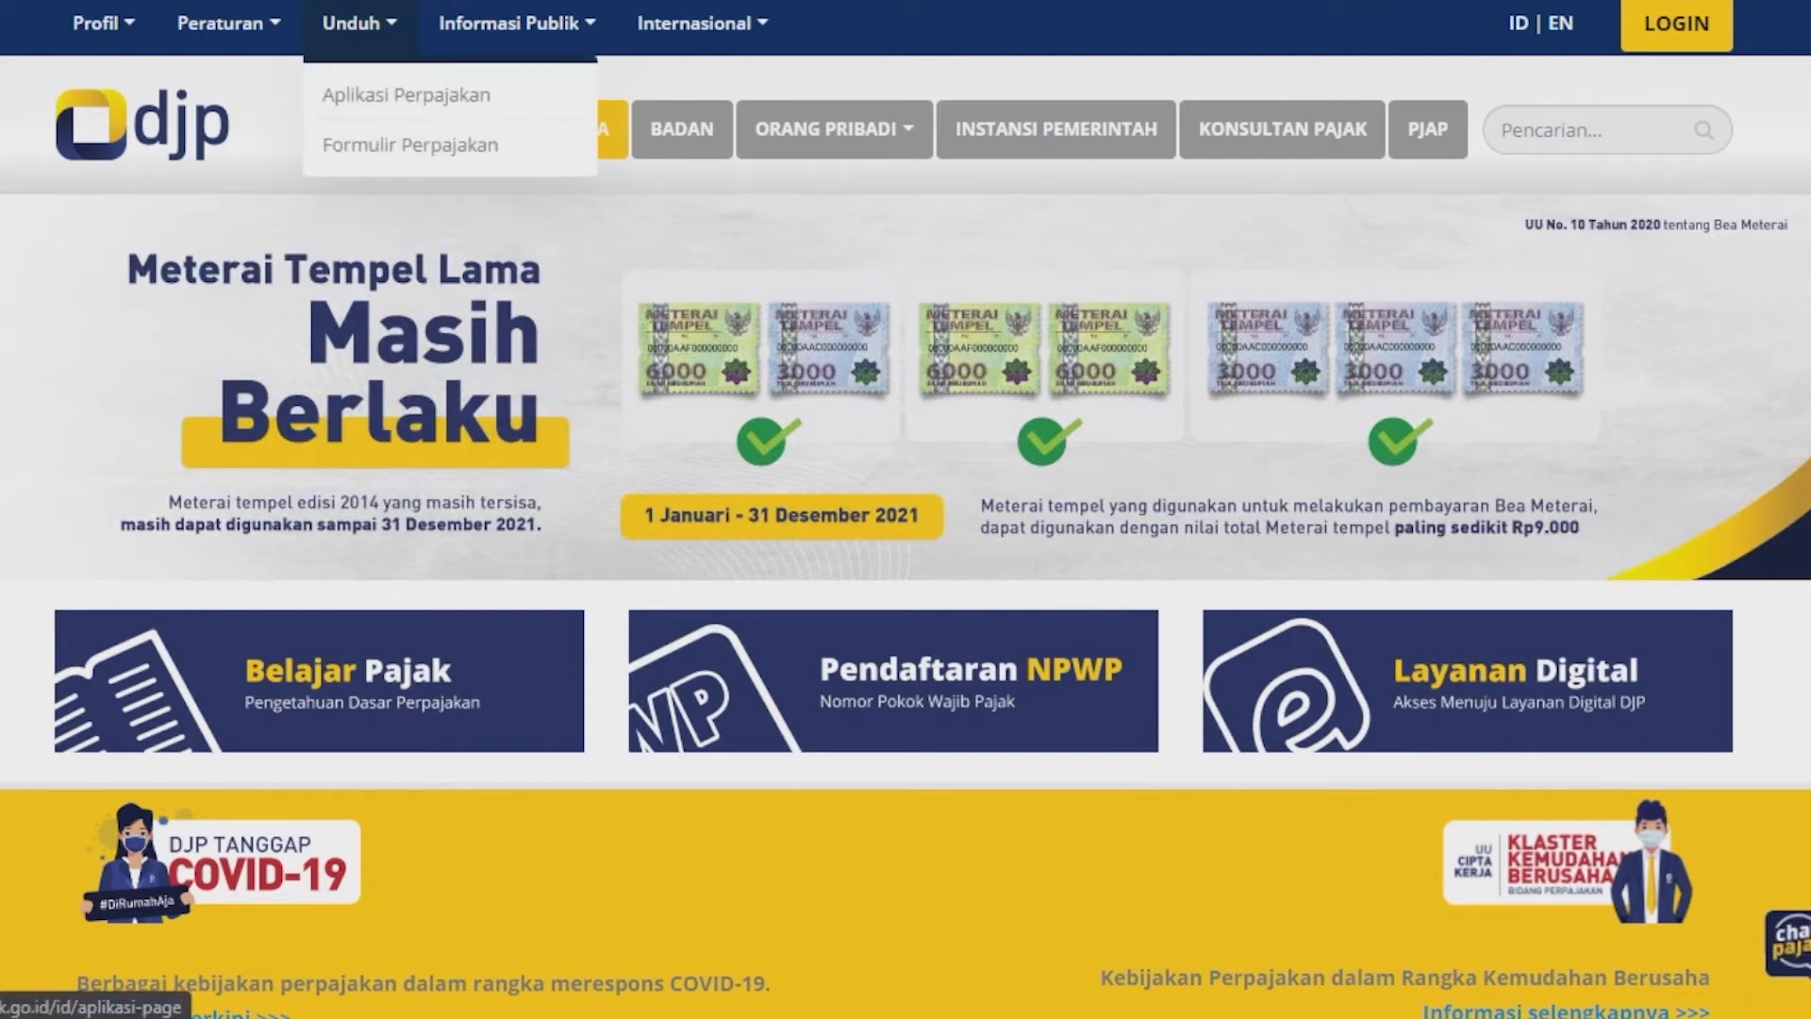
left_click(406, 95)
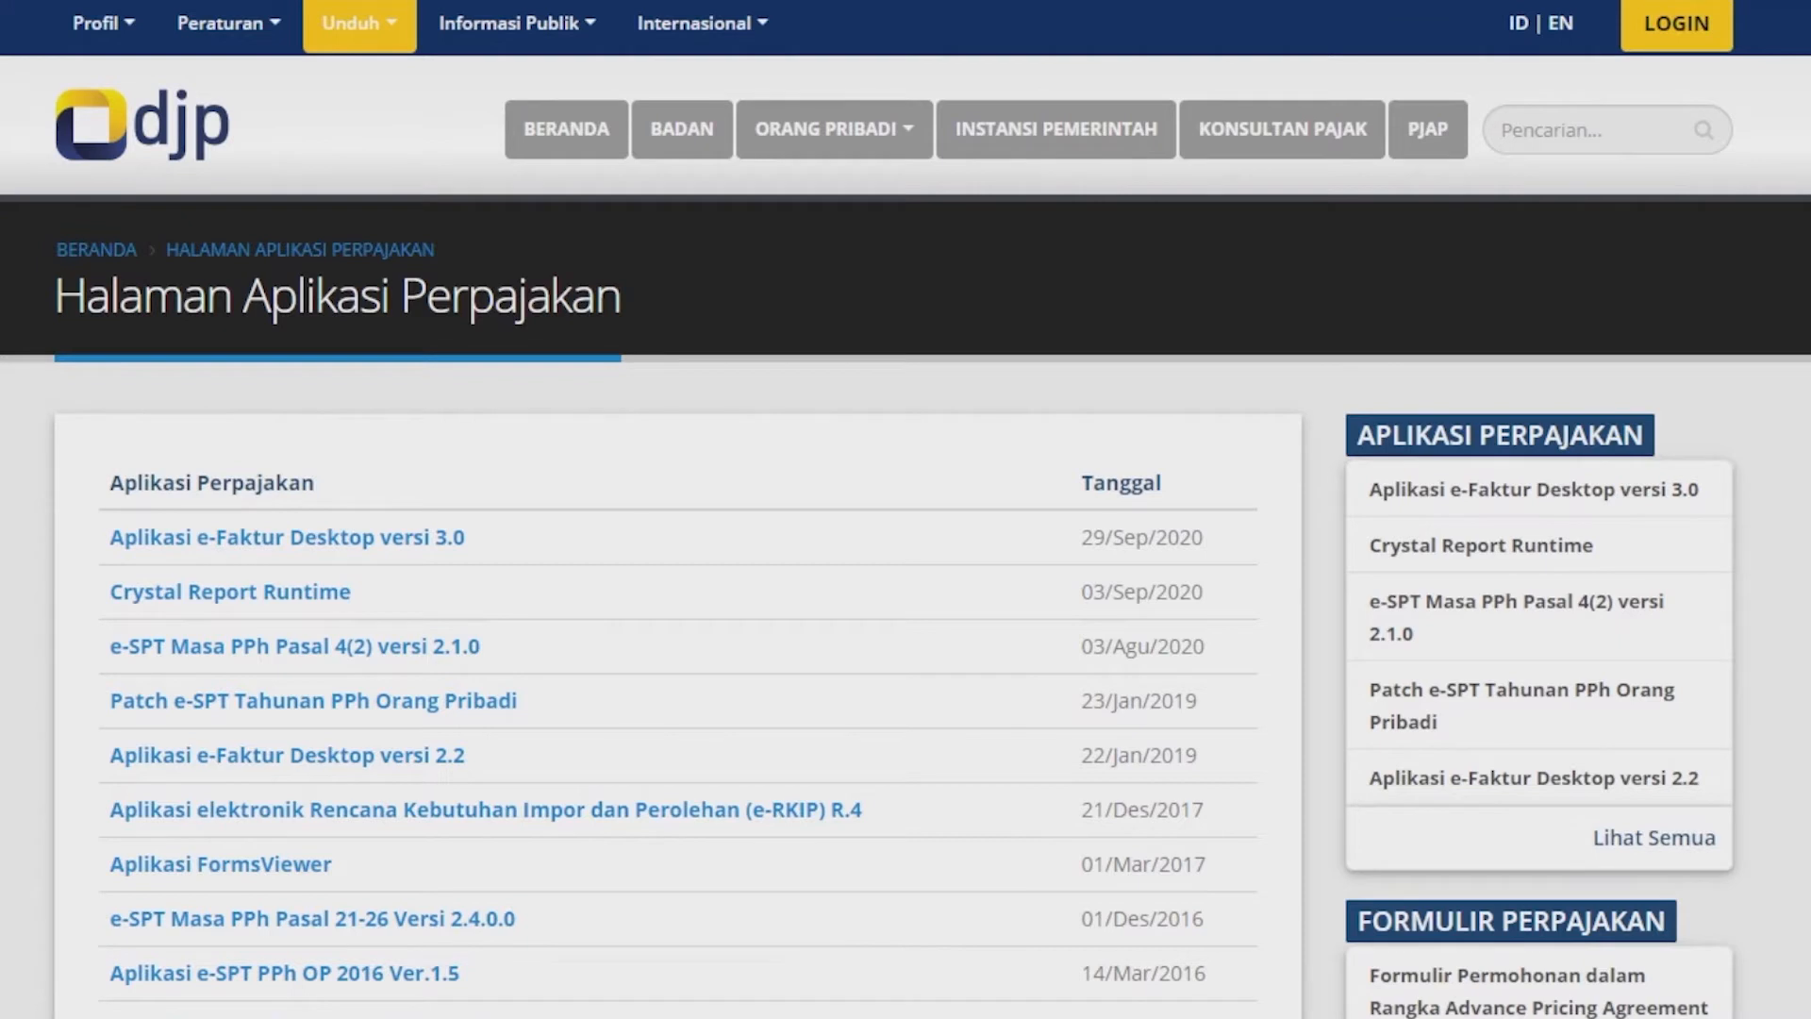
scroll(905, 510, "down", 1)
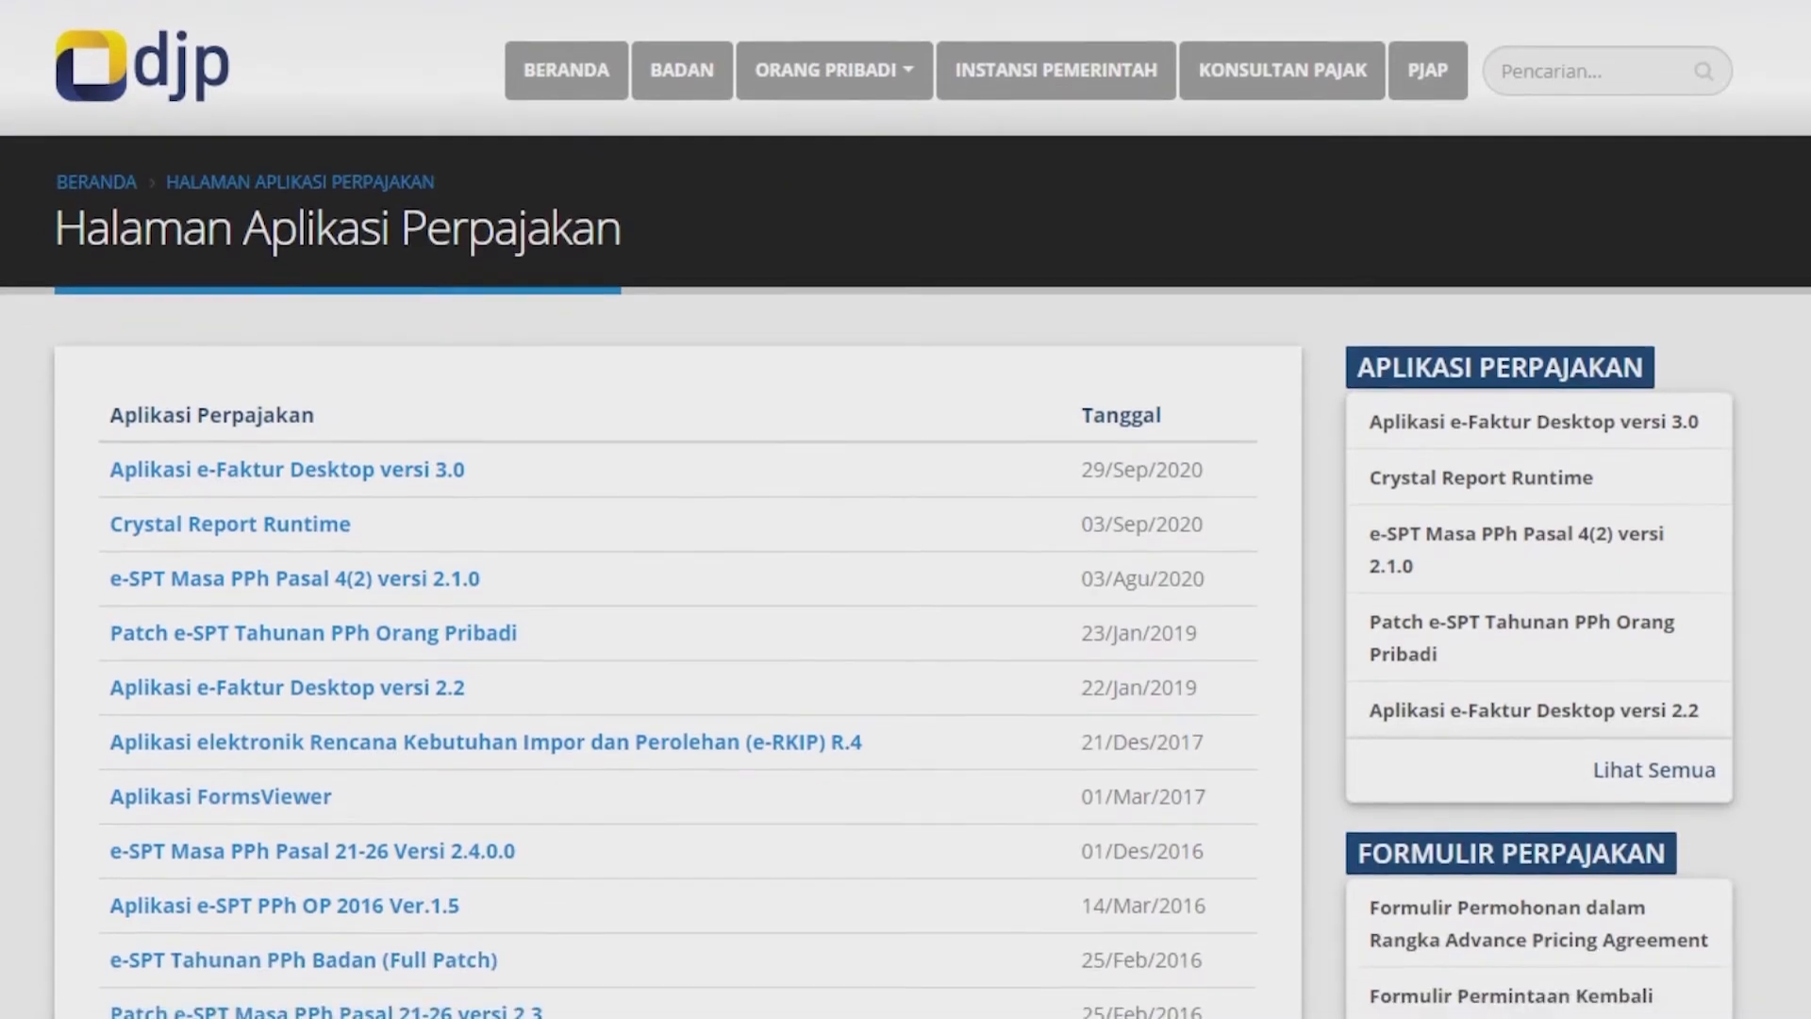
scroll(905, 577, "down", 1)
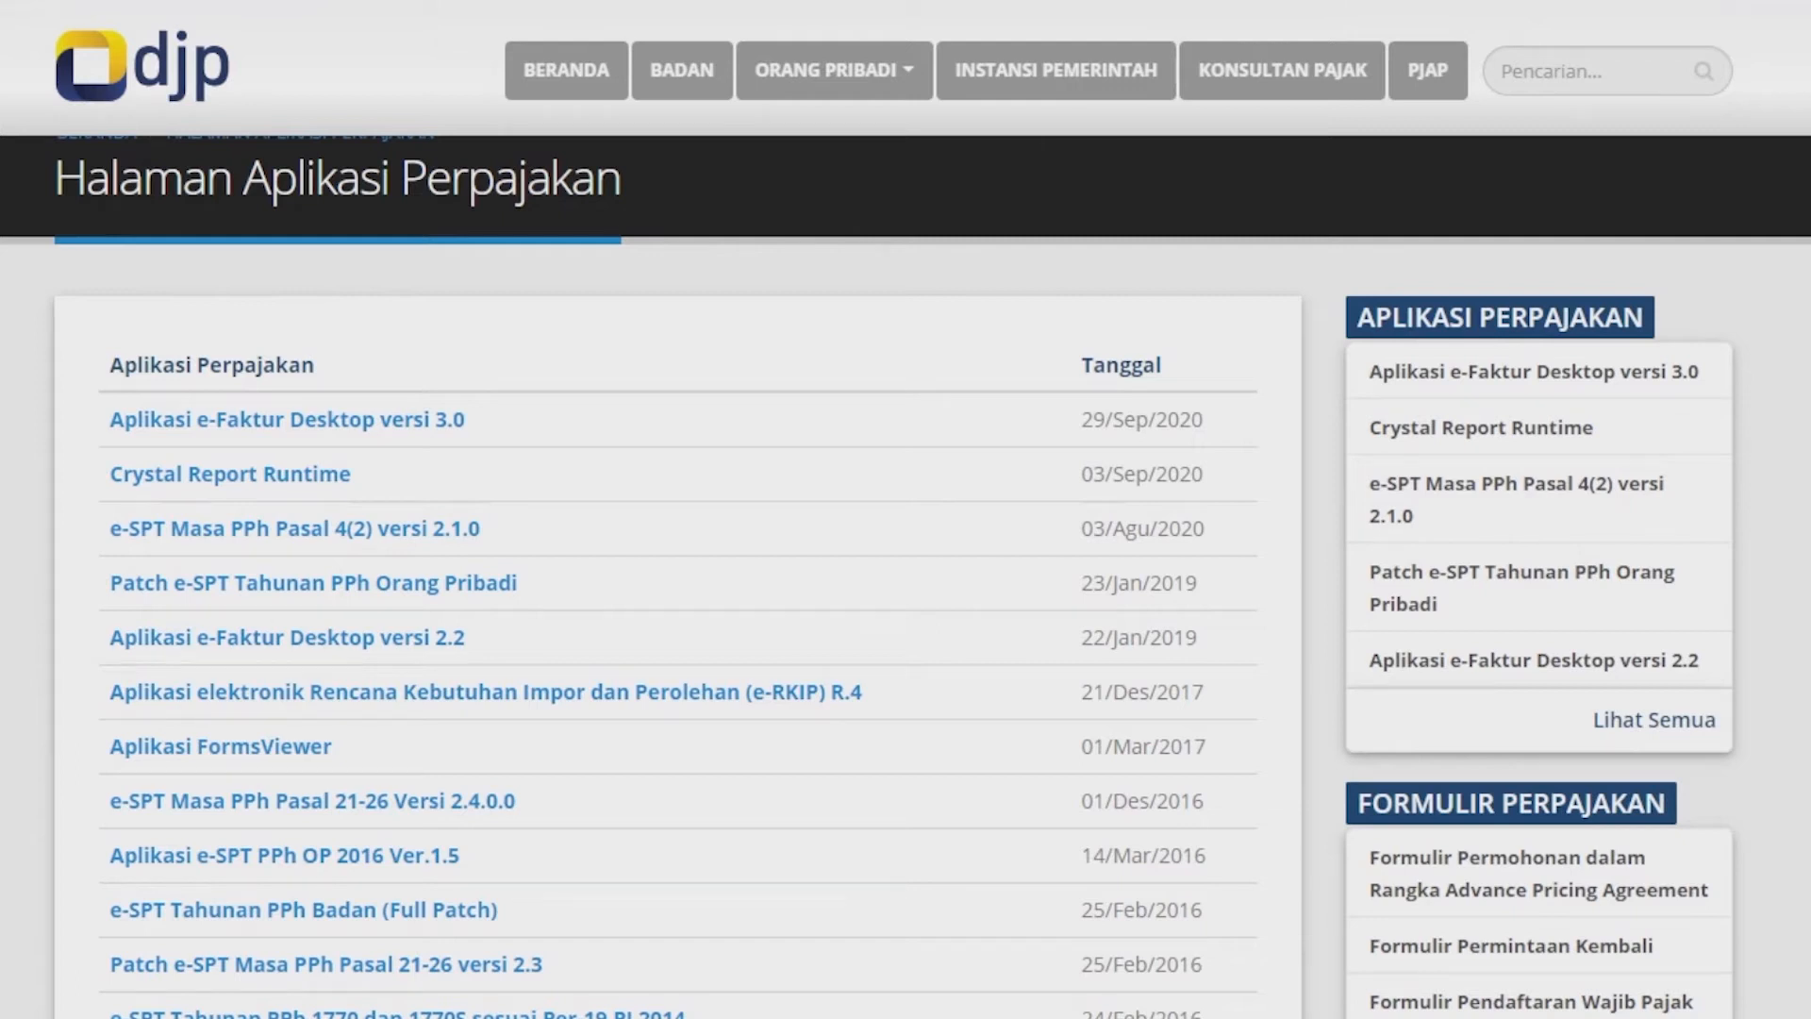
scroll(283, 805, "down", 1)
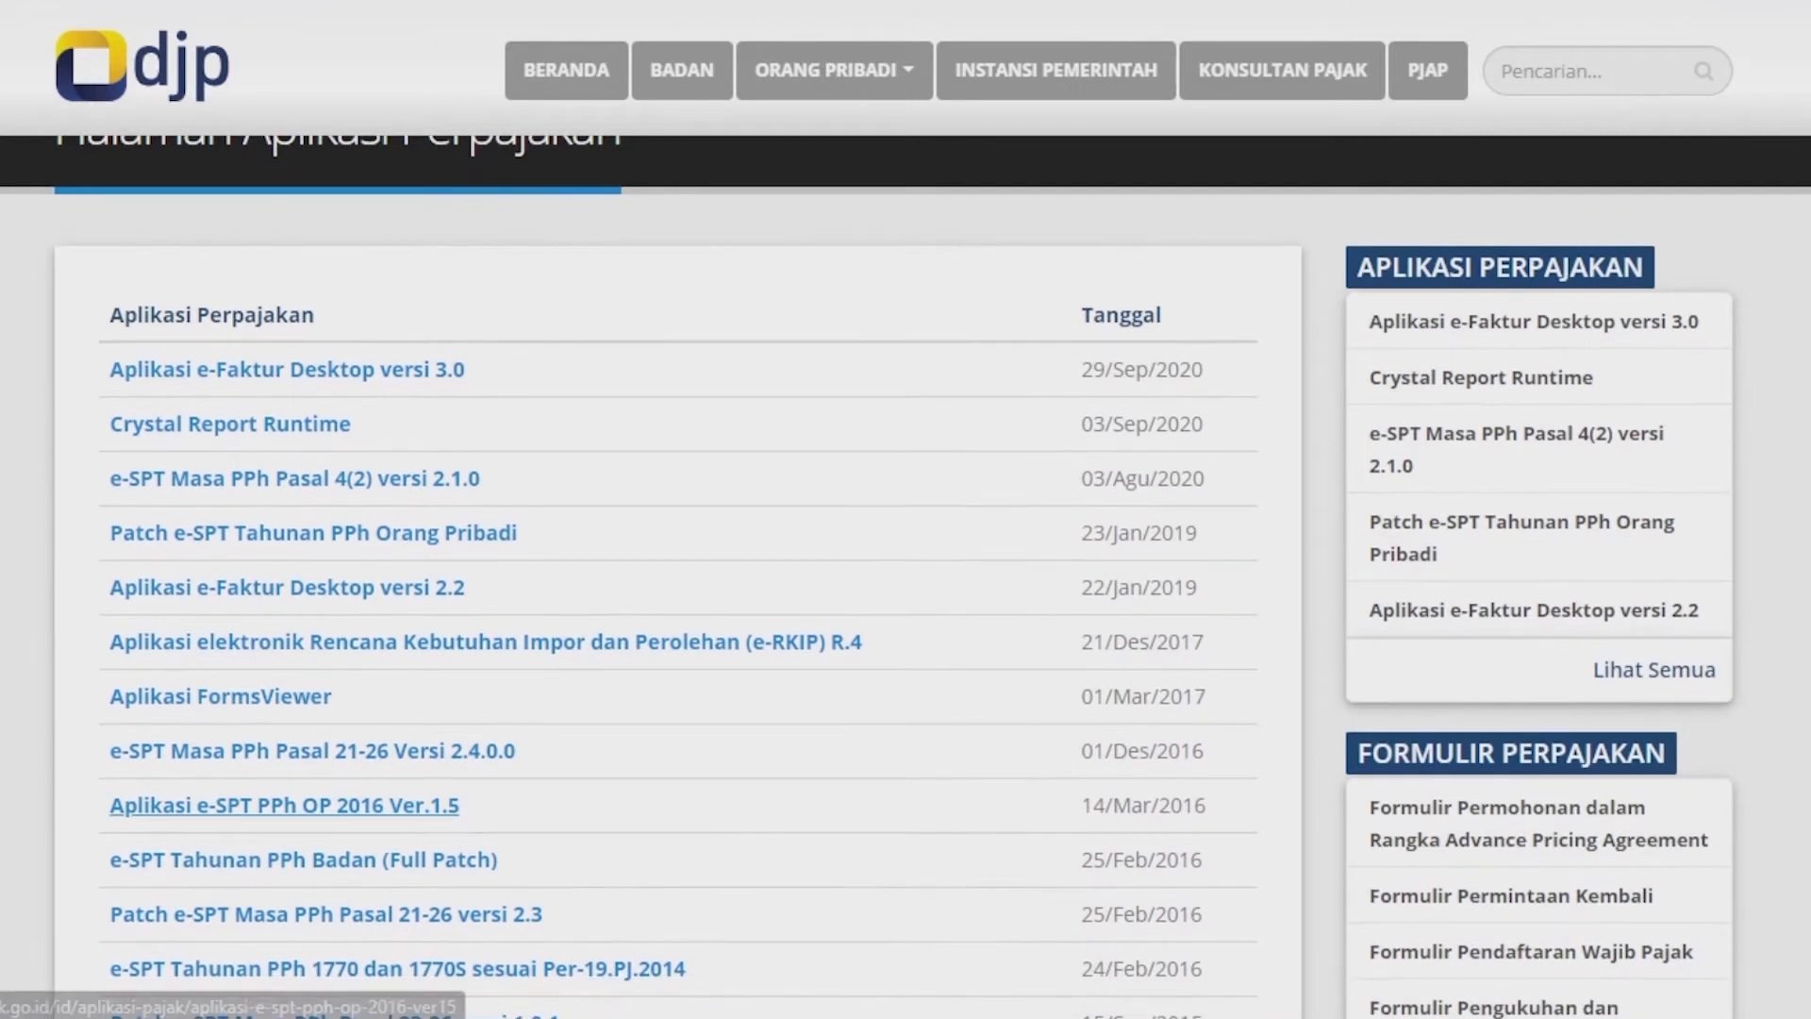
left_click(283, 805)
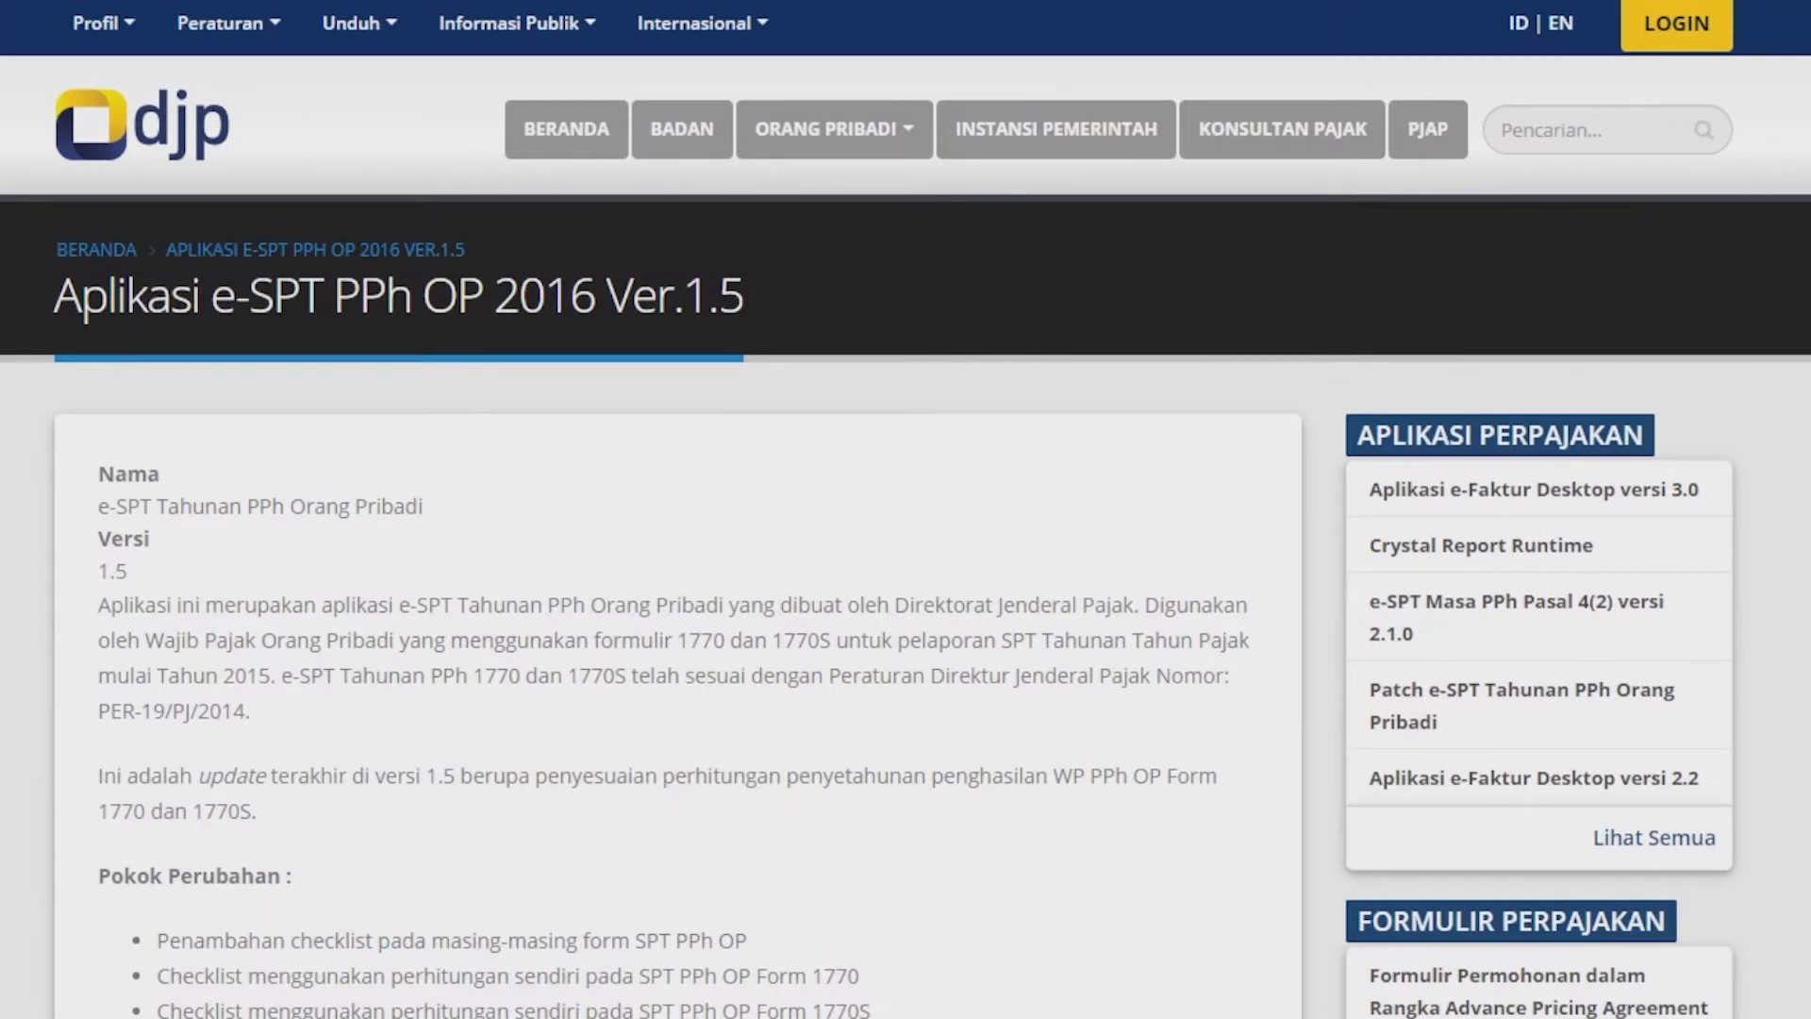
scroll(906, 509, "down", 2)
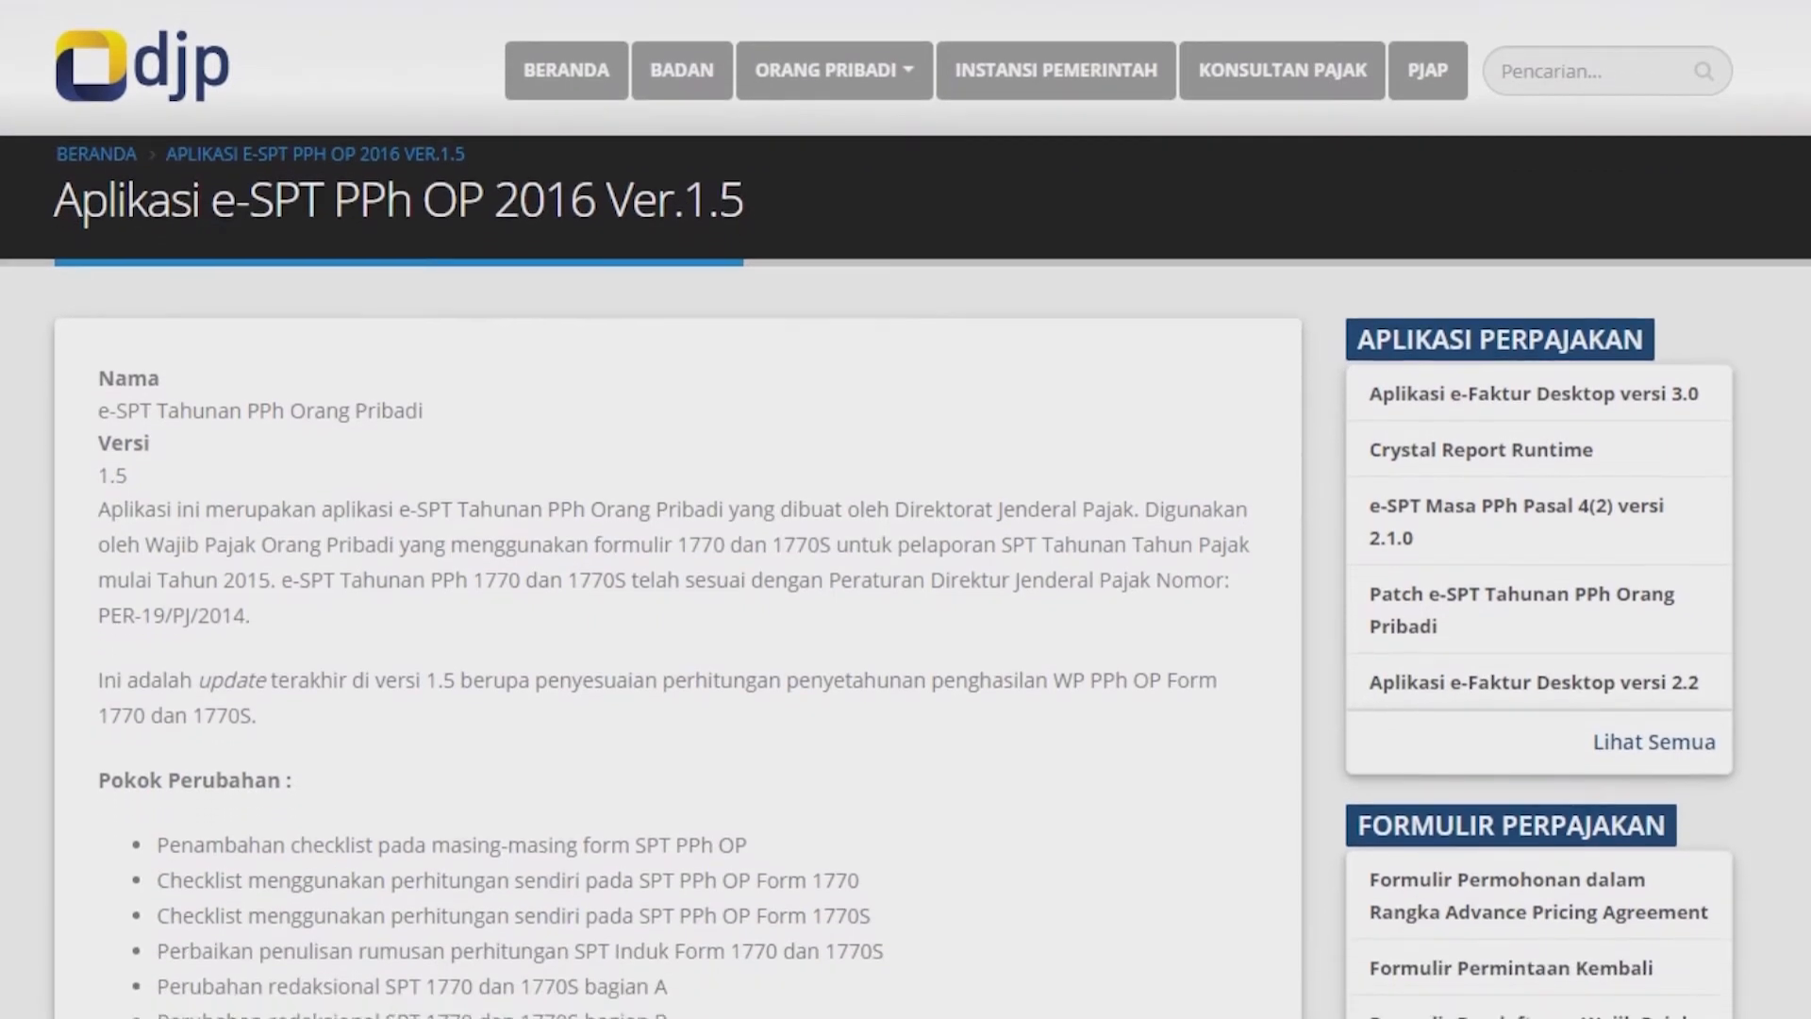
scroll(906, 509, "down", 7)
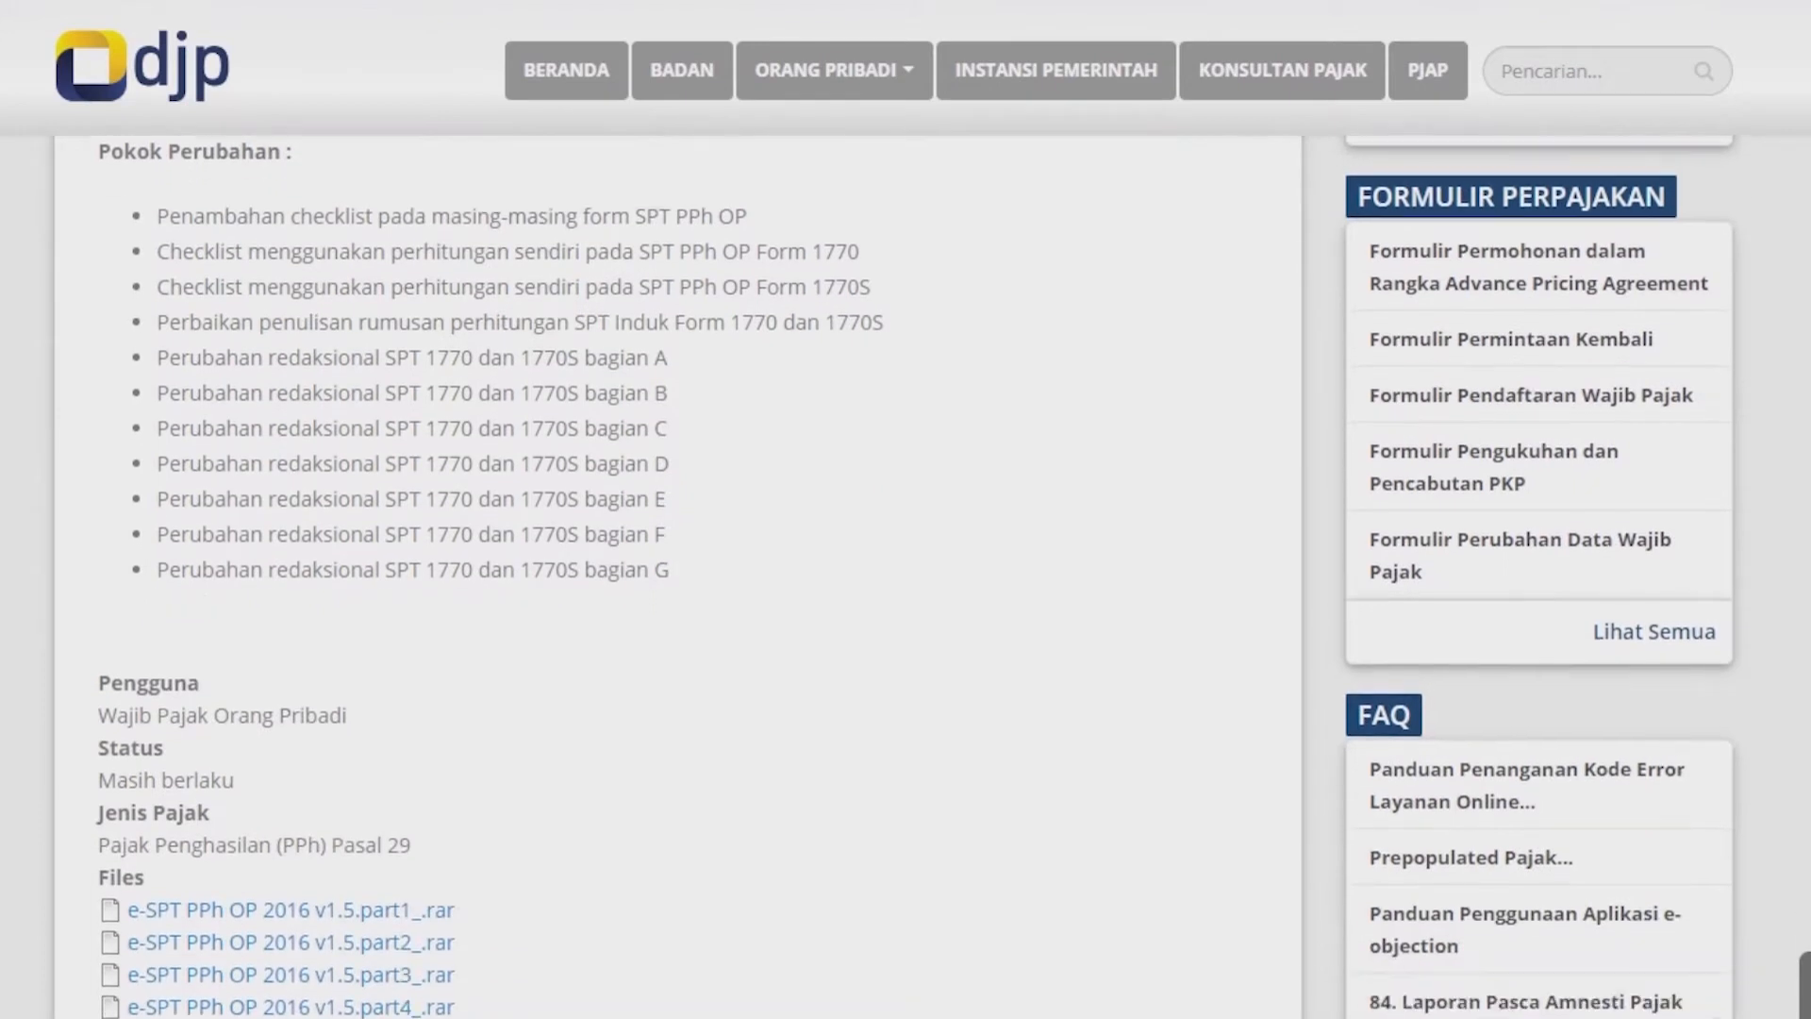
scroll(906, 509, "down", 1)
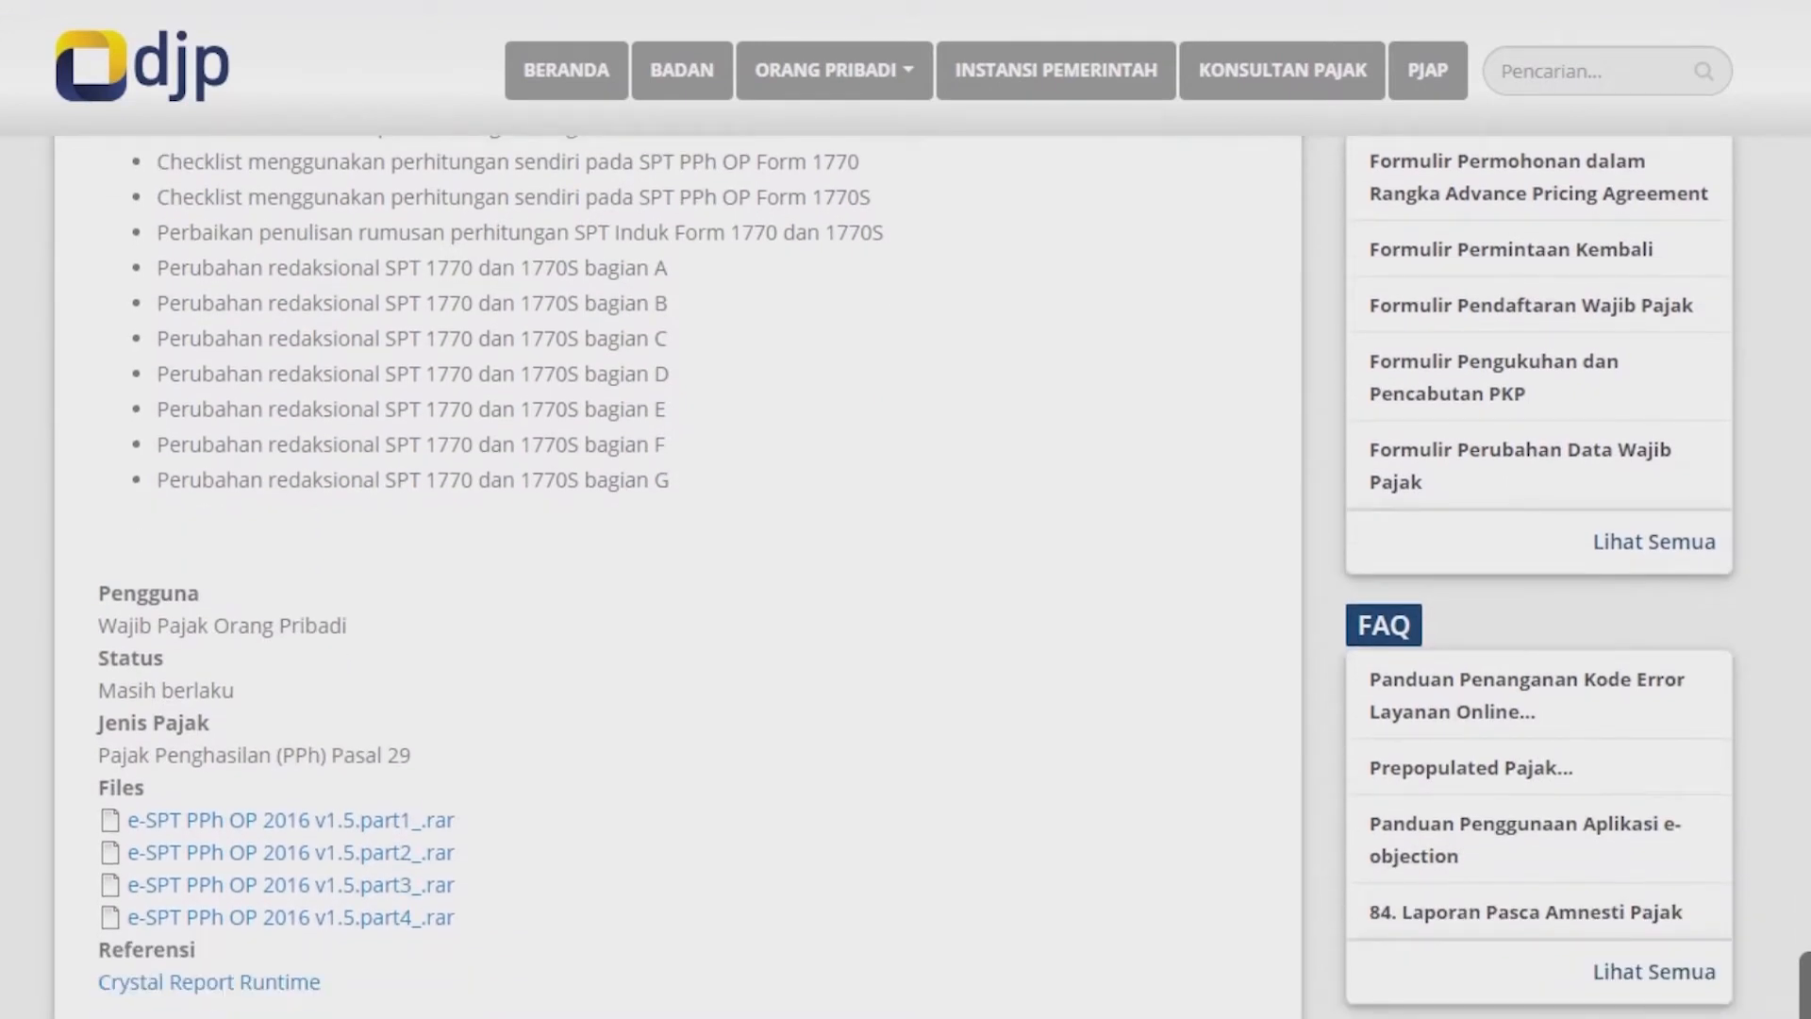
scroll(905, 509, "down", 1)
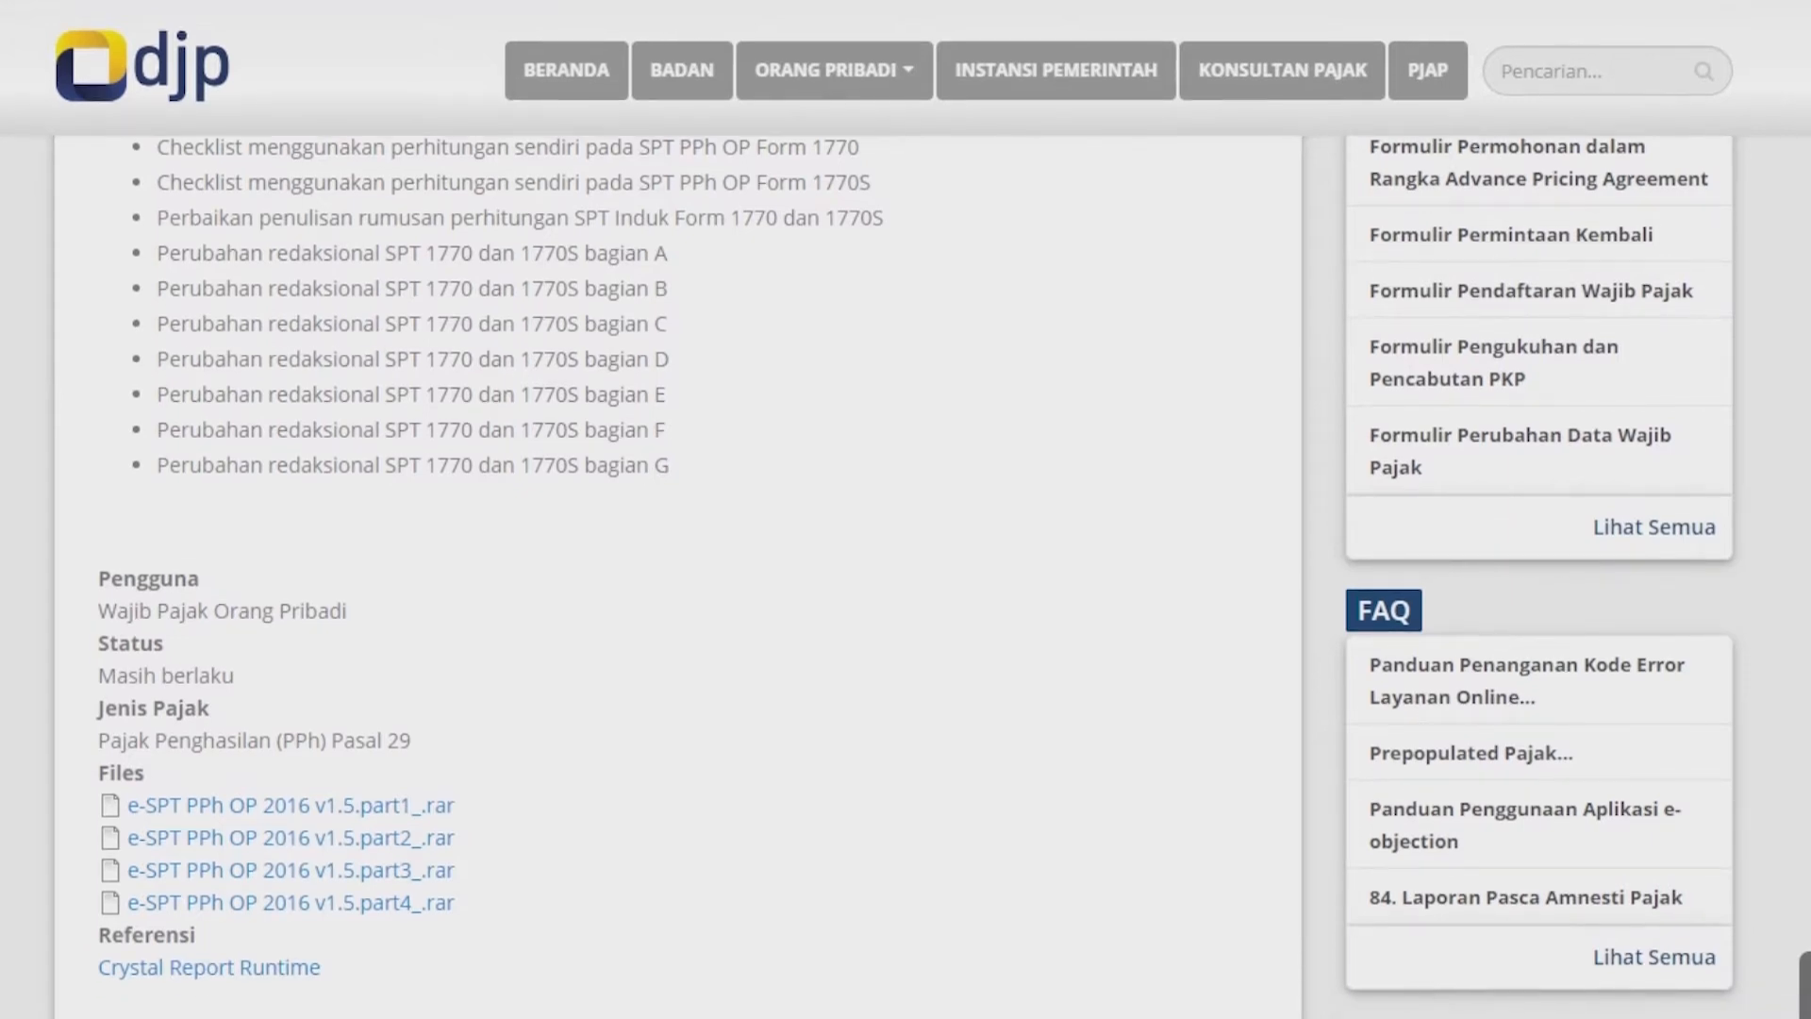
- Return to the tax application downloads and open the Patch e-SPT Tahunan PPh Orang Pribadi page to view its file
scroll(906, 510, "up", 10)
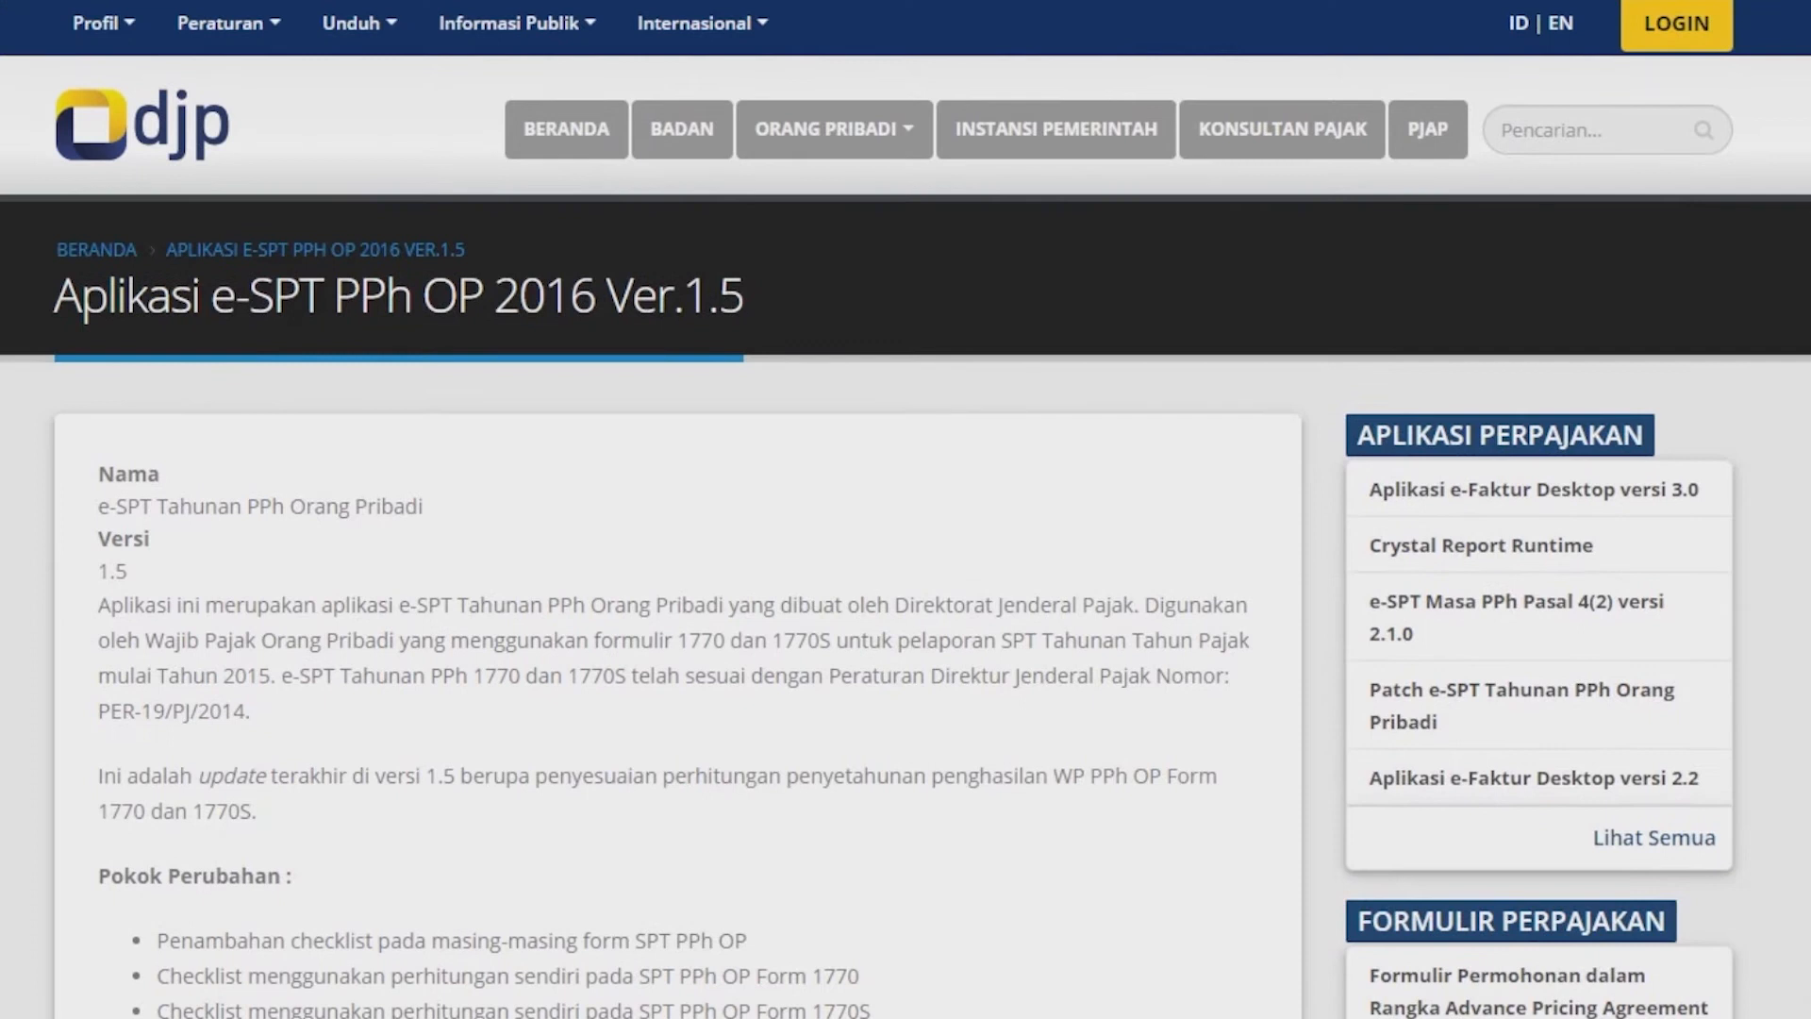
mouse_move(359, 23)
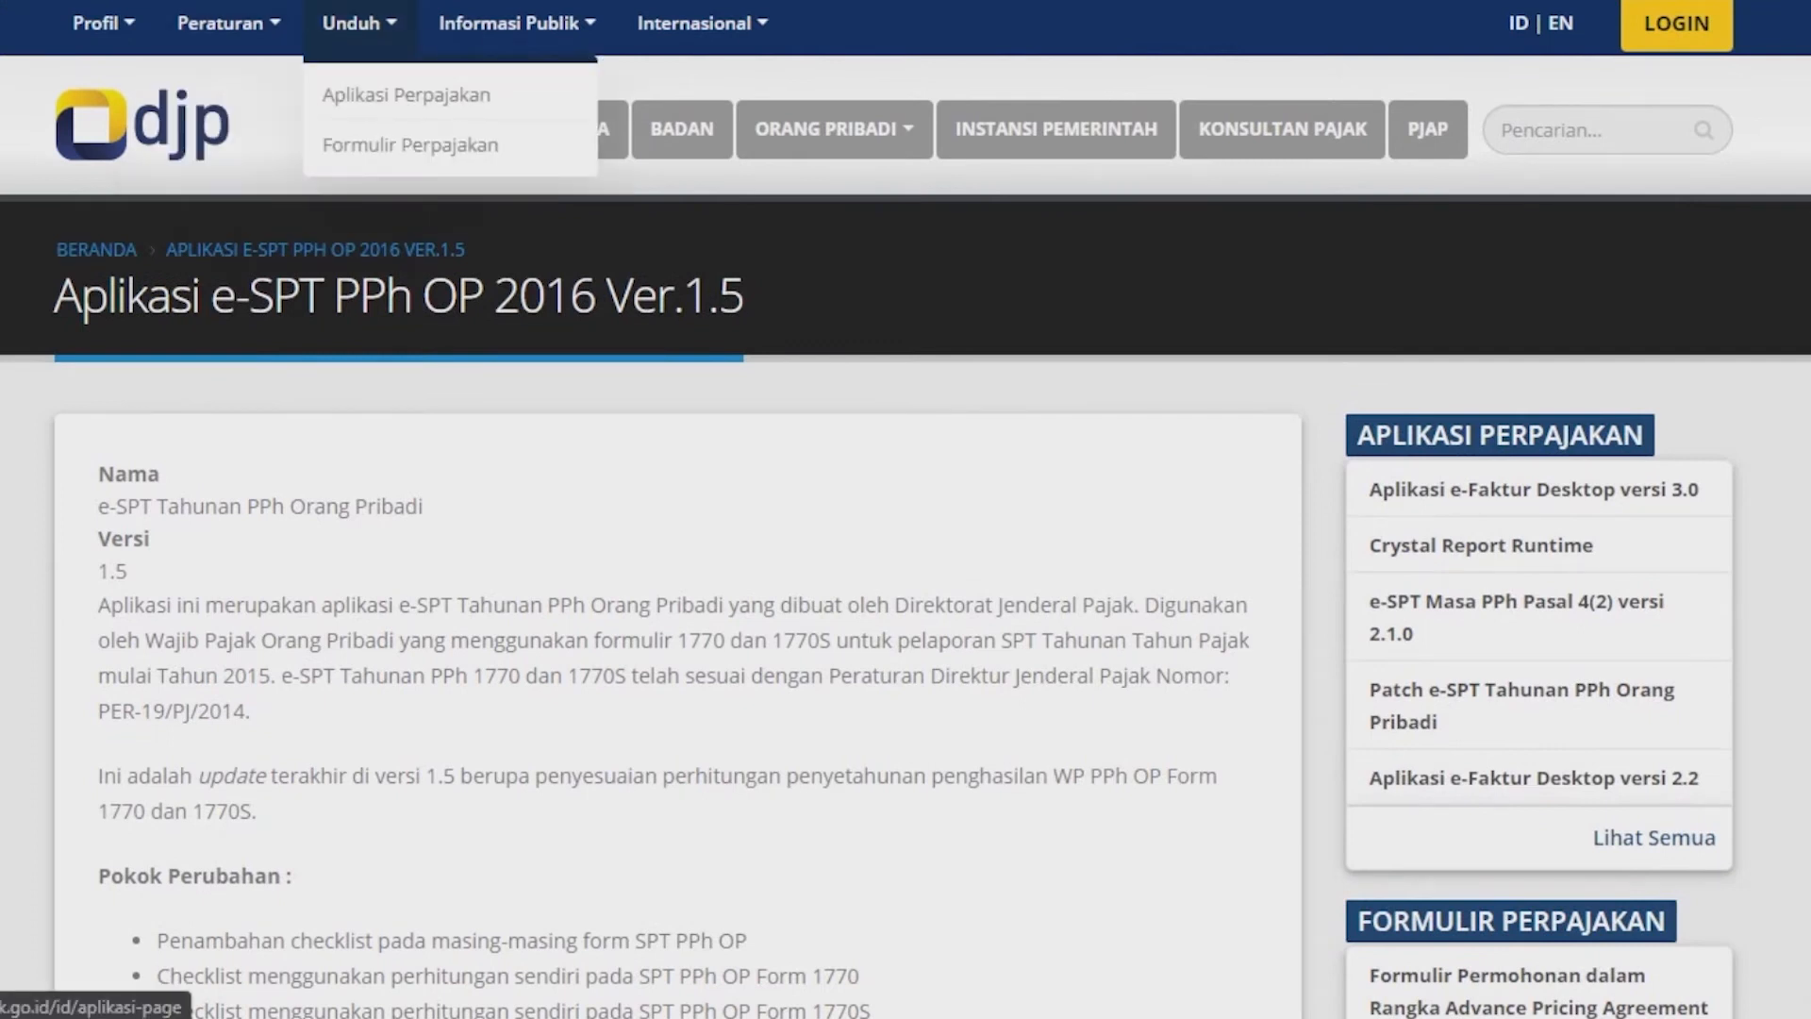
left_click(406, 96)
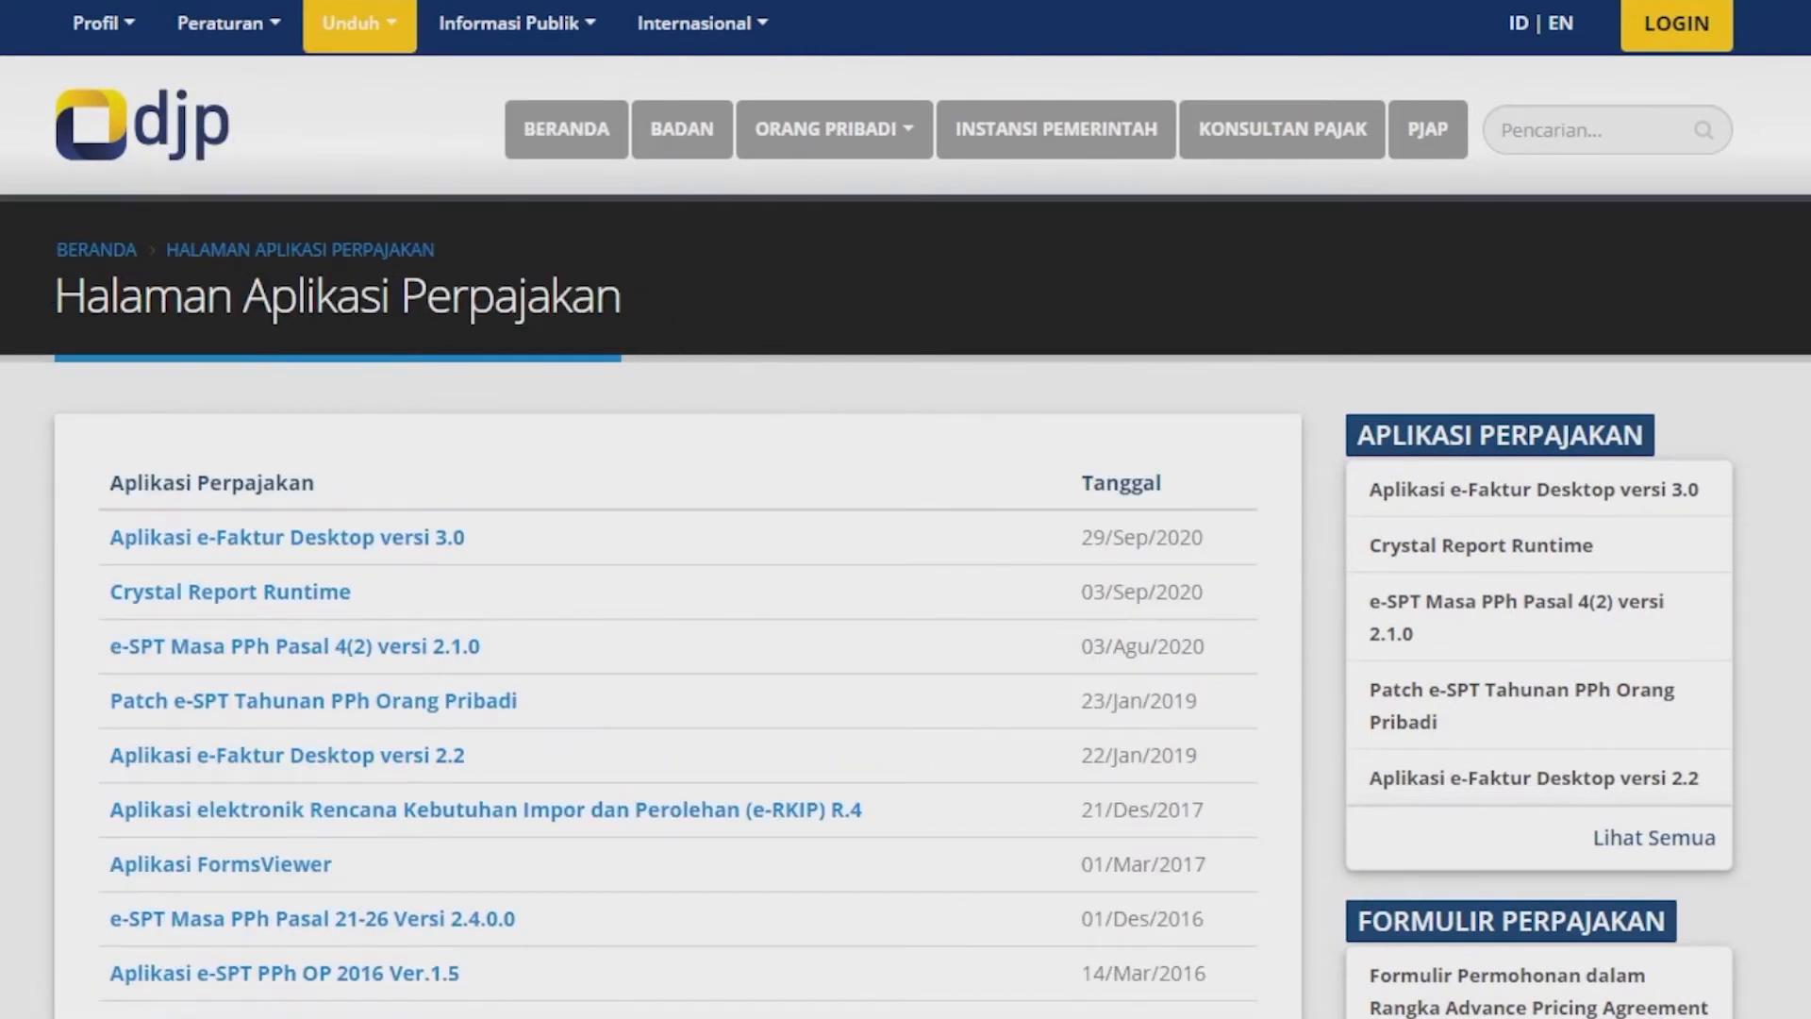
scroll(906, 509, "down", 3)
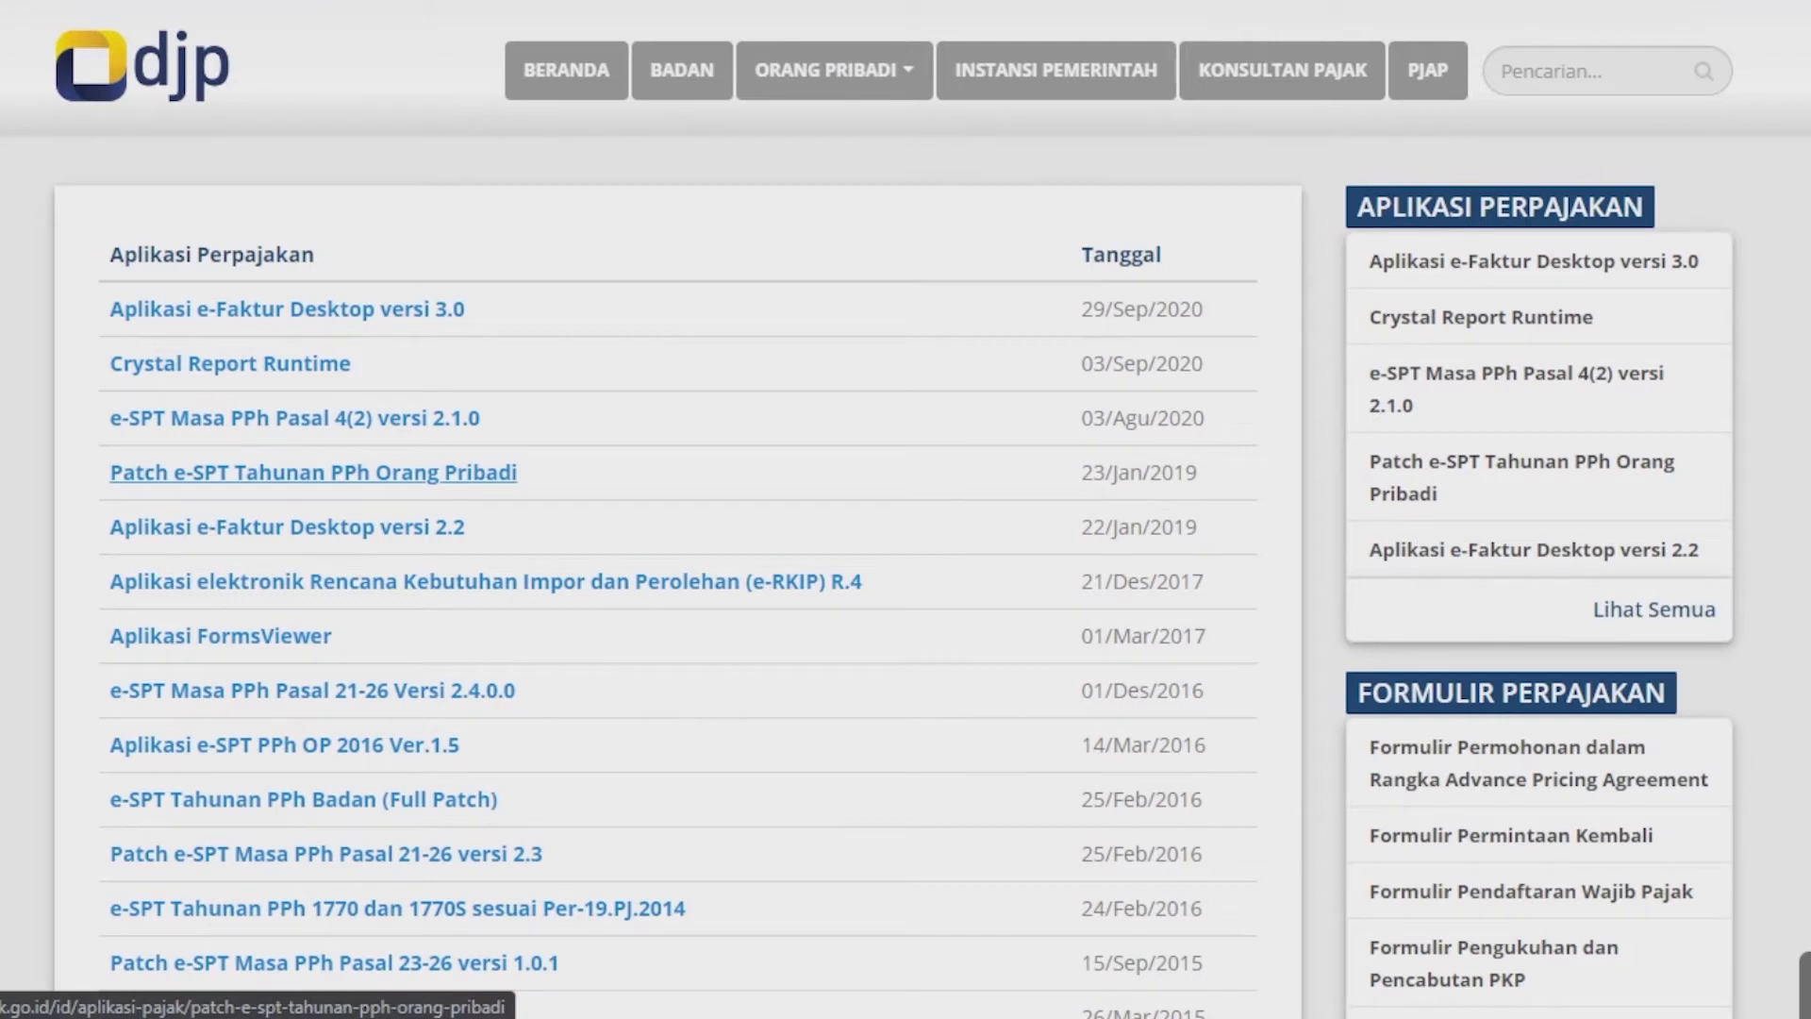
left_click(313, 472)
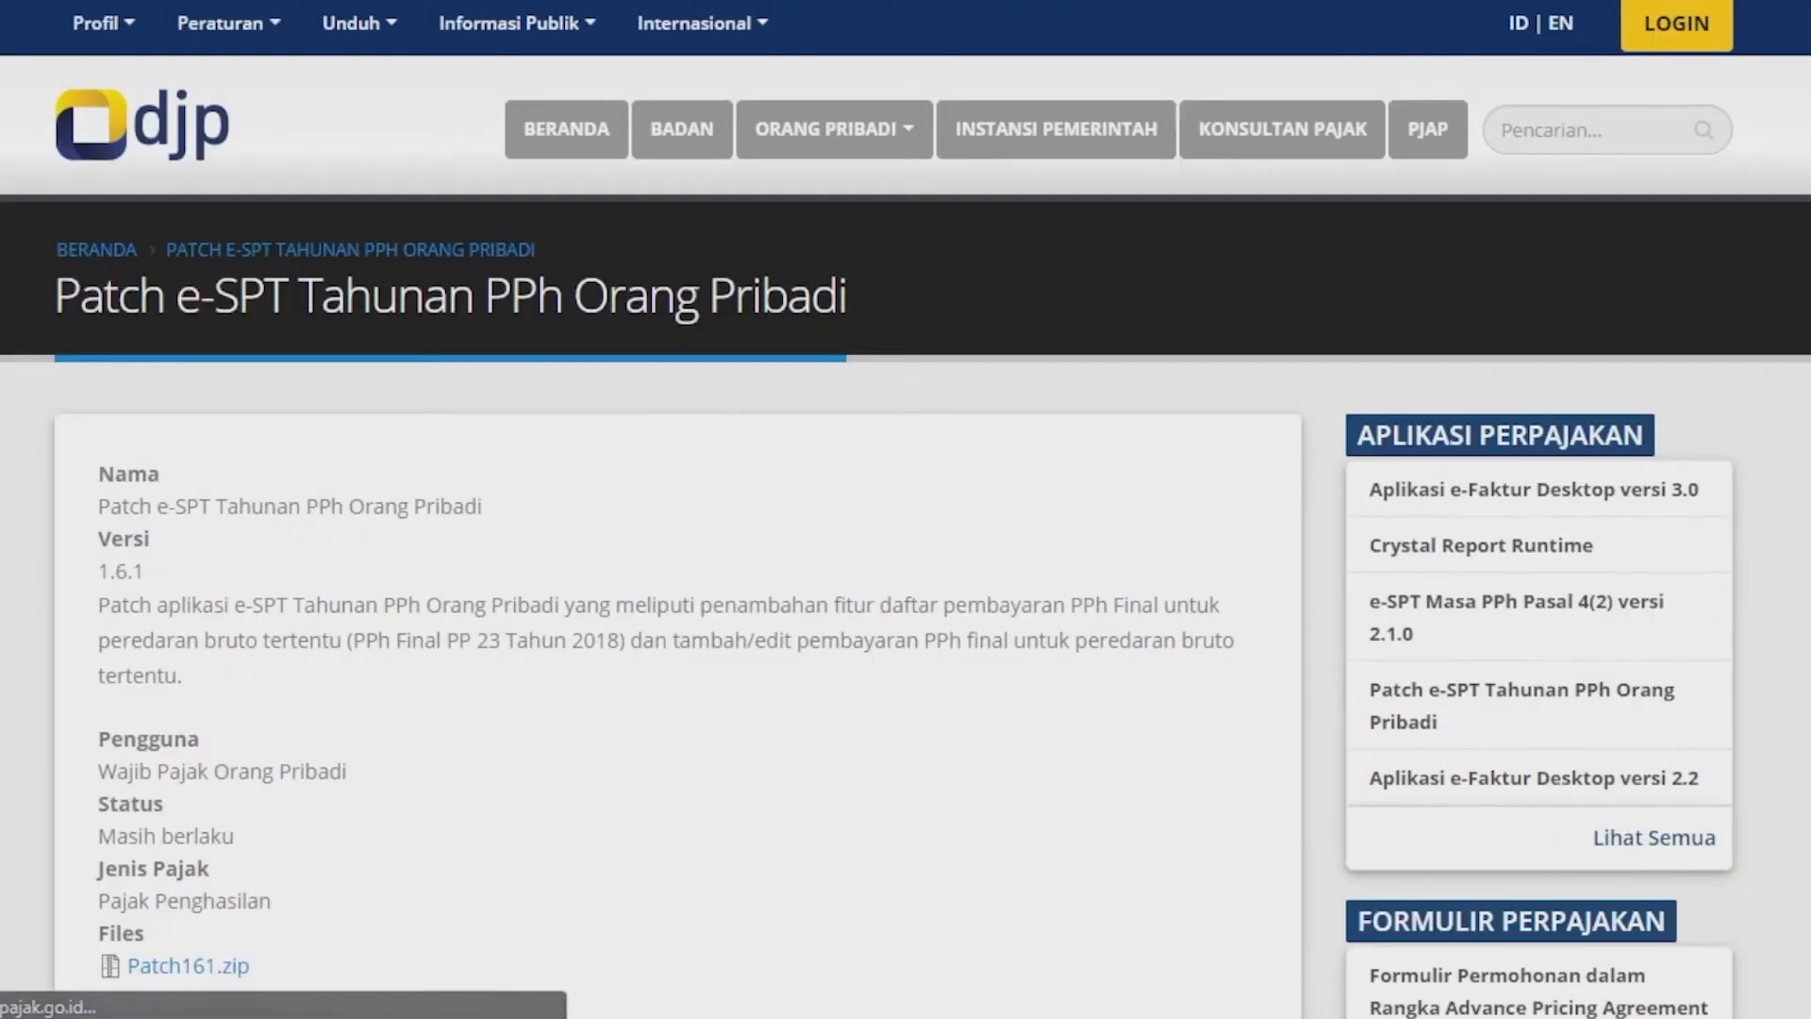
scroll(905, 566, "down", 5)
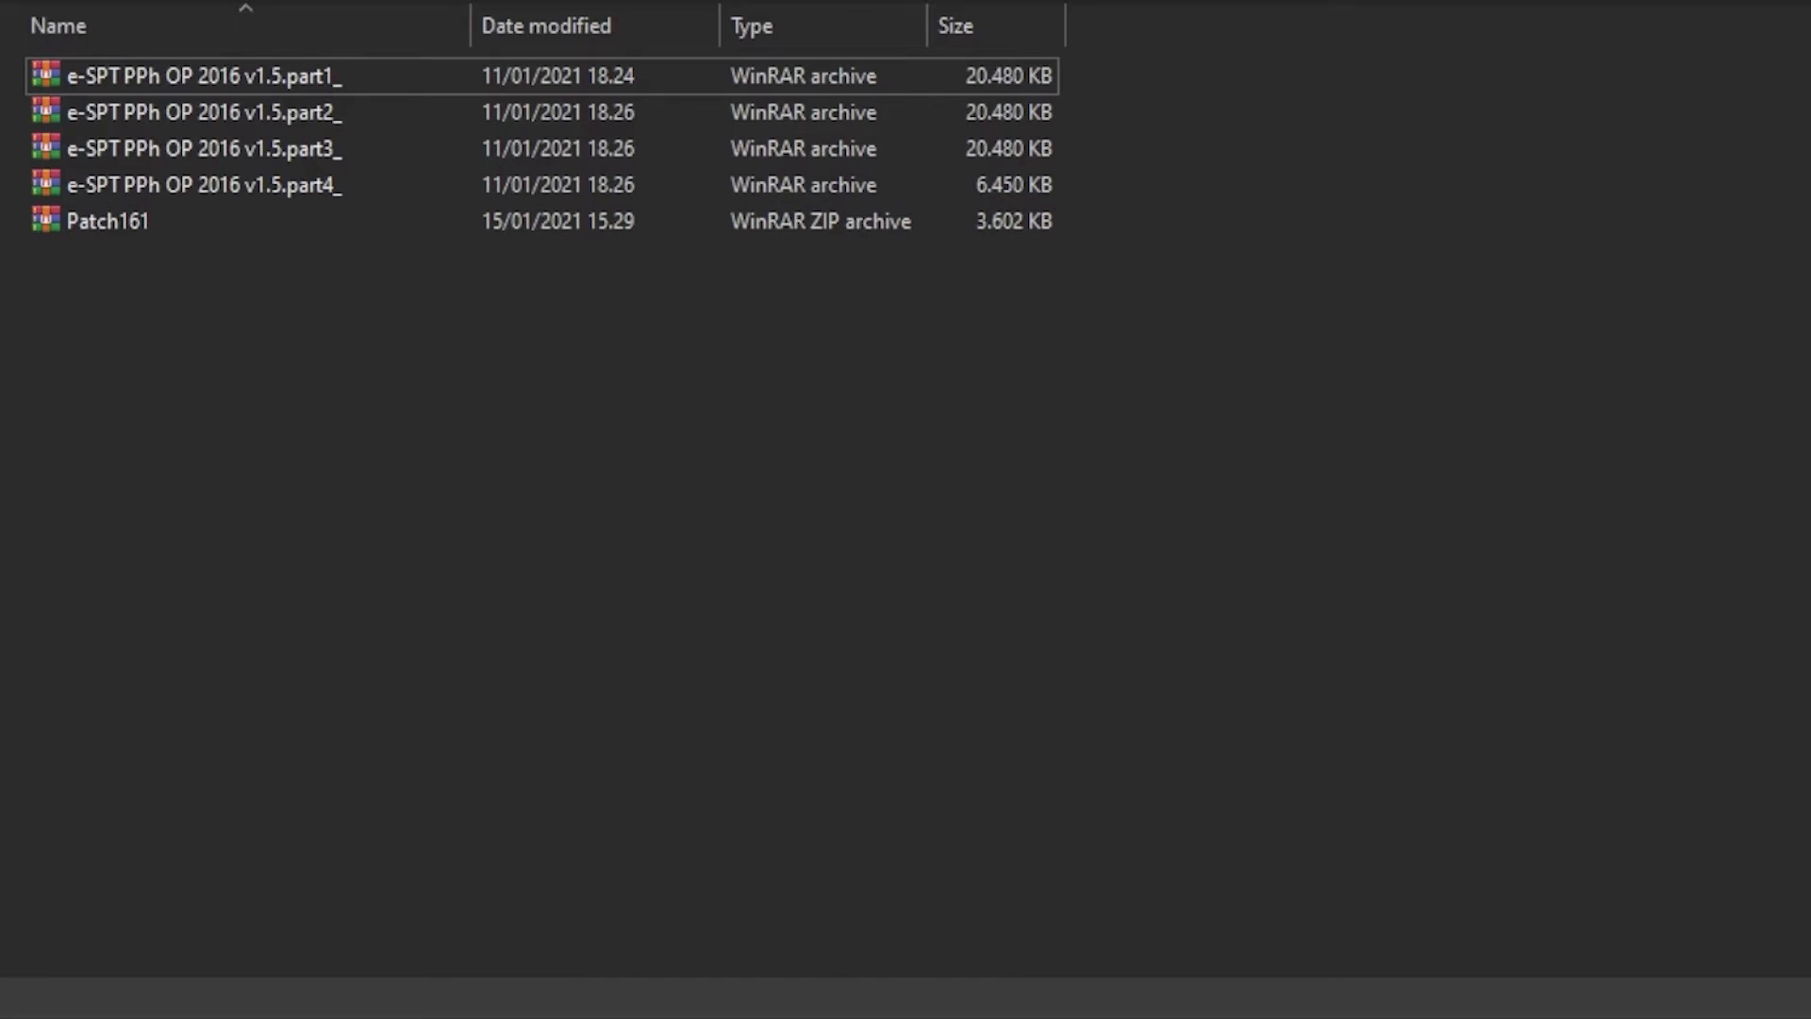
- In File Explorer, extract the four e-SPT PPh OP 2016 v1.5 part archives and the Patch161 archive into the current folder
left_click_drag(316, 447, 124, 62)
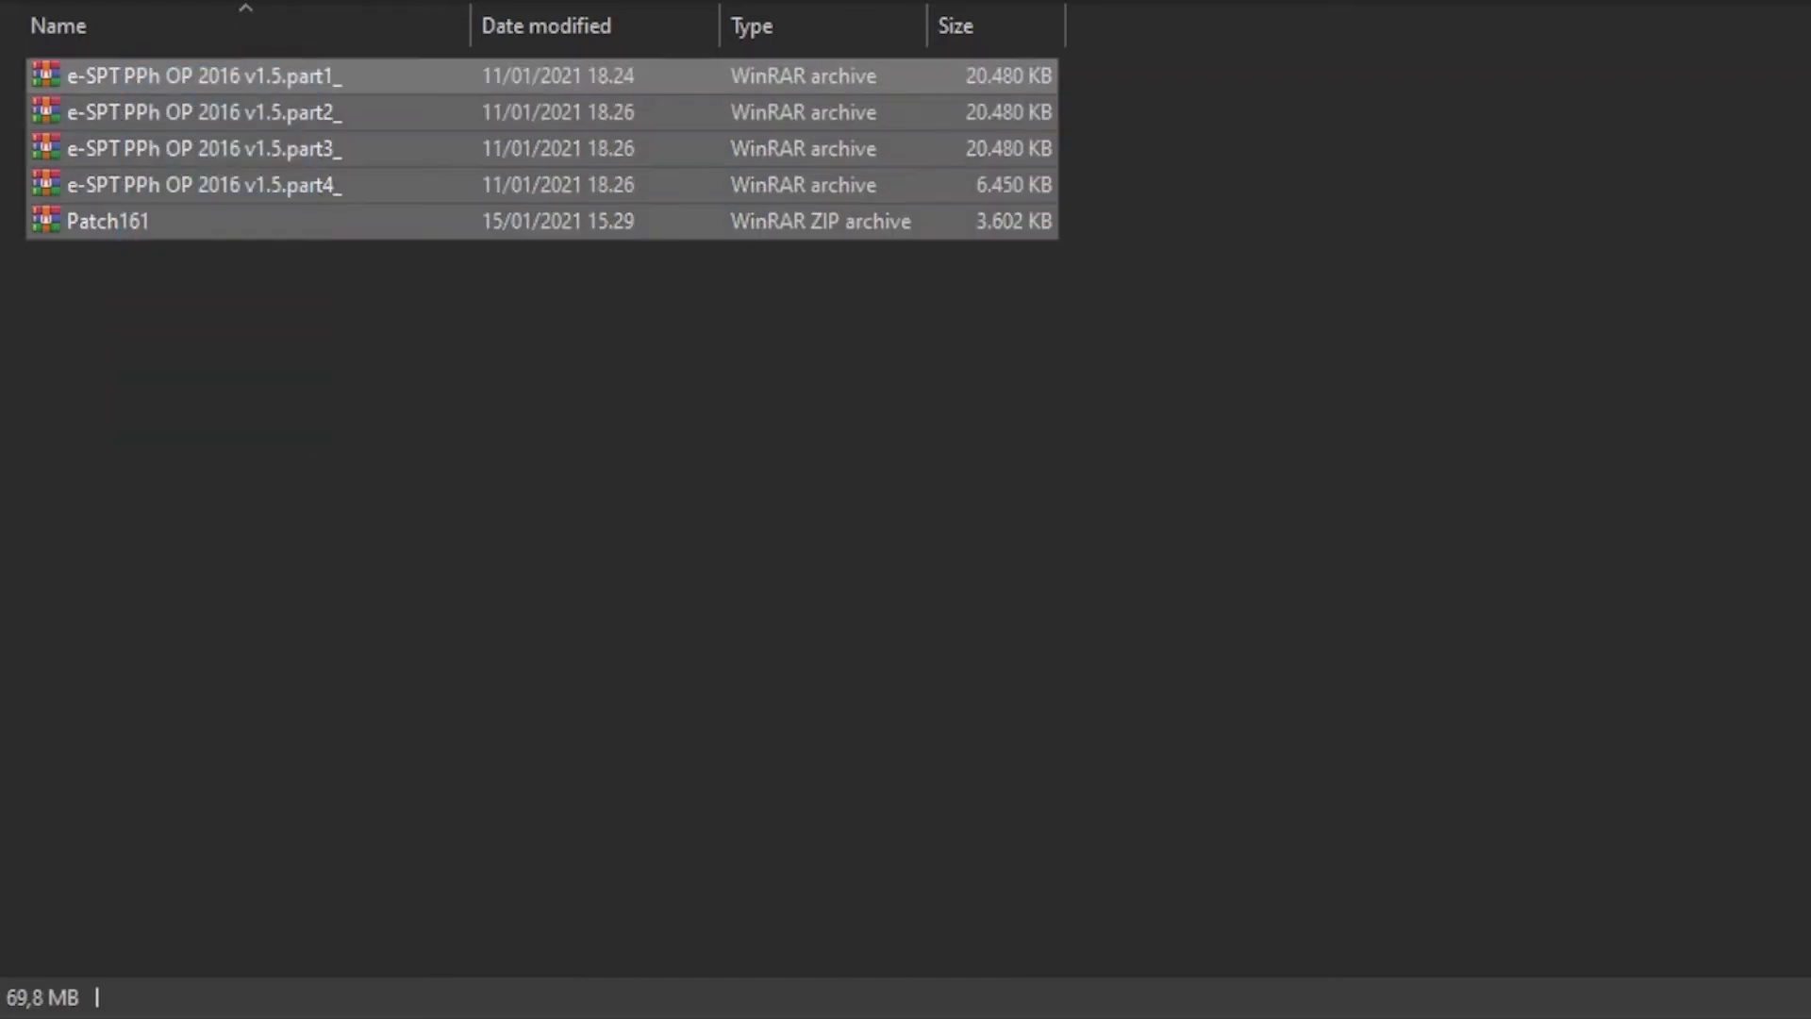
right_click(126, 94)
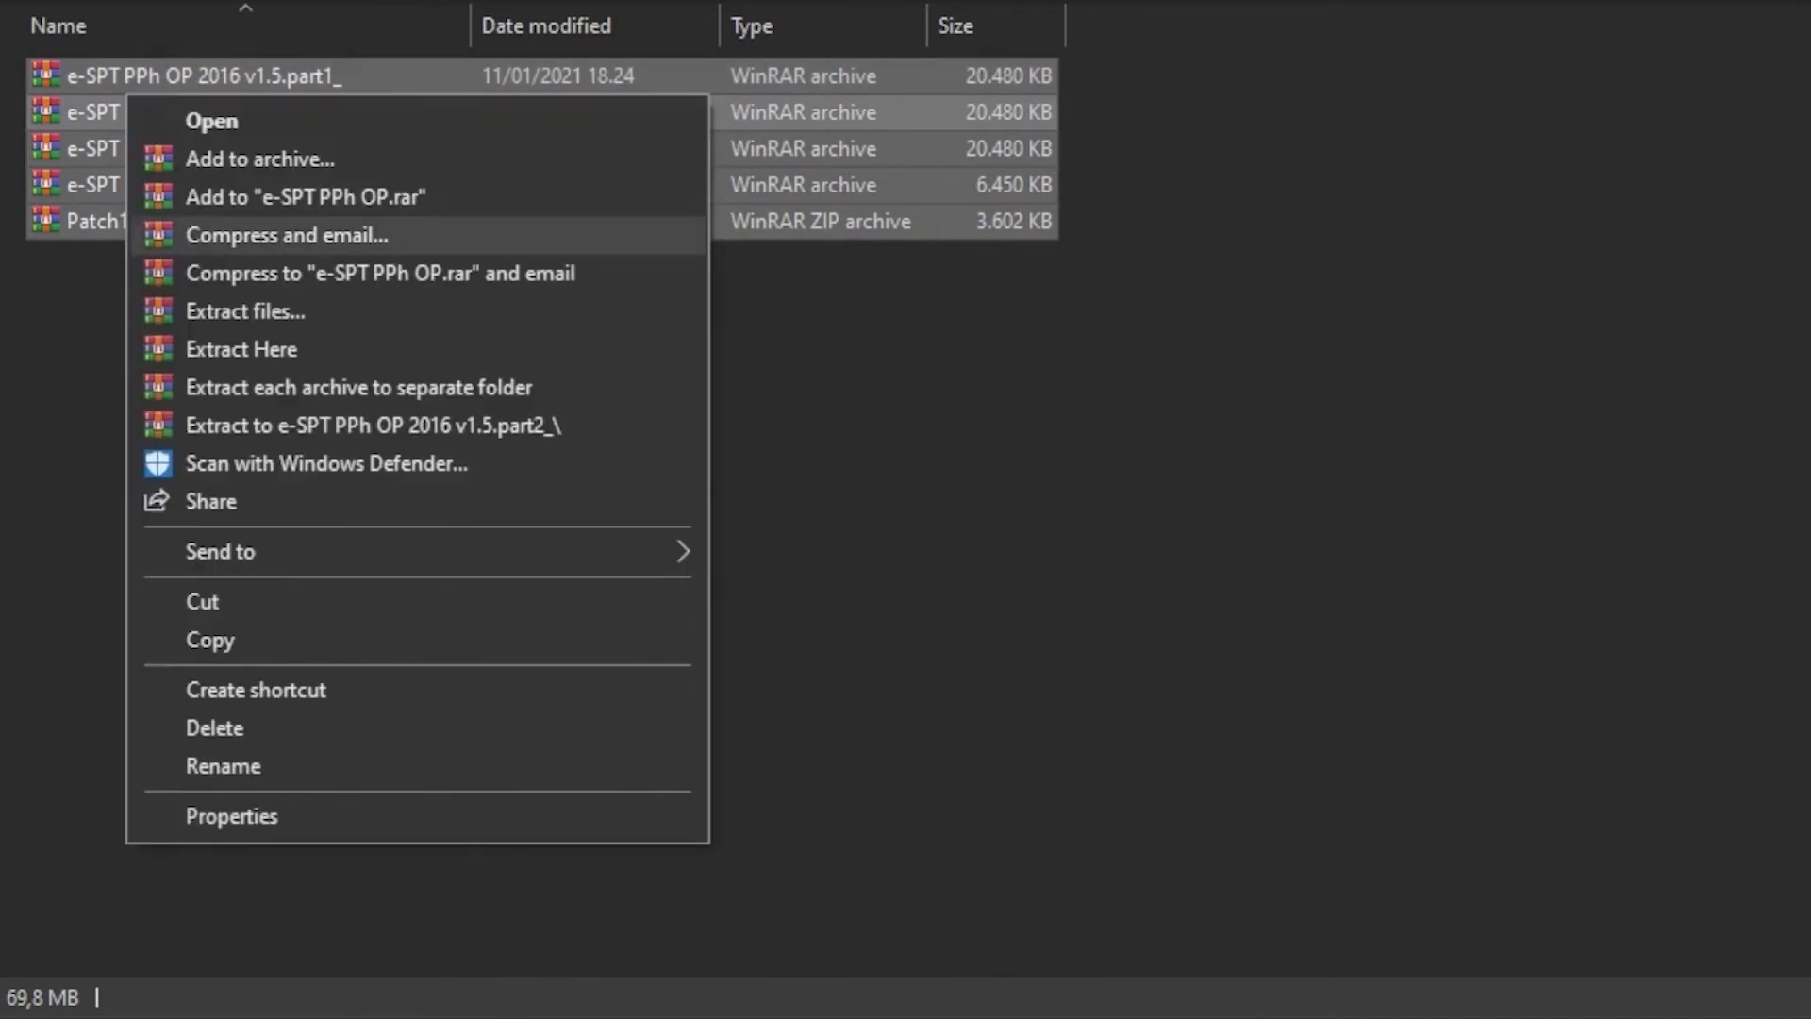
left_click(241, 349)
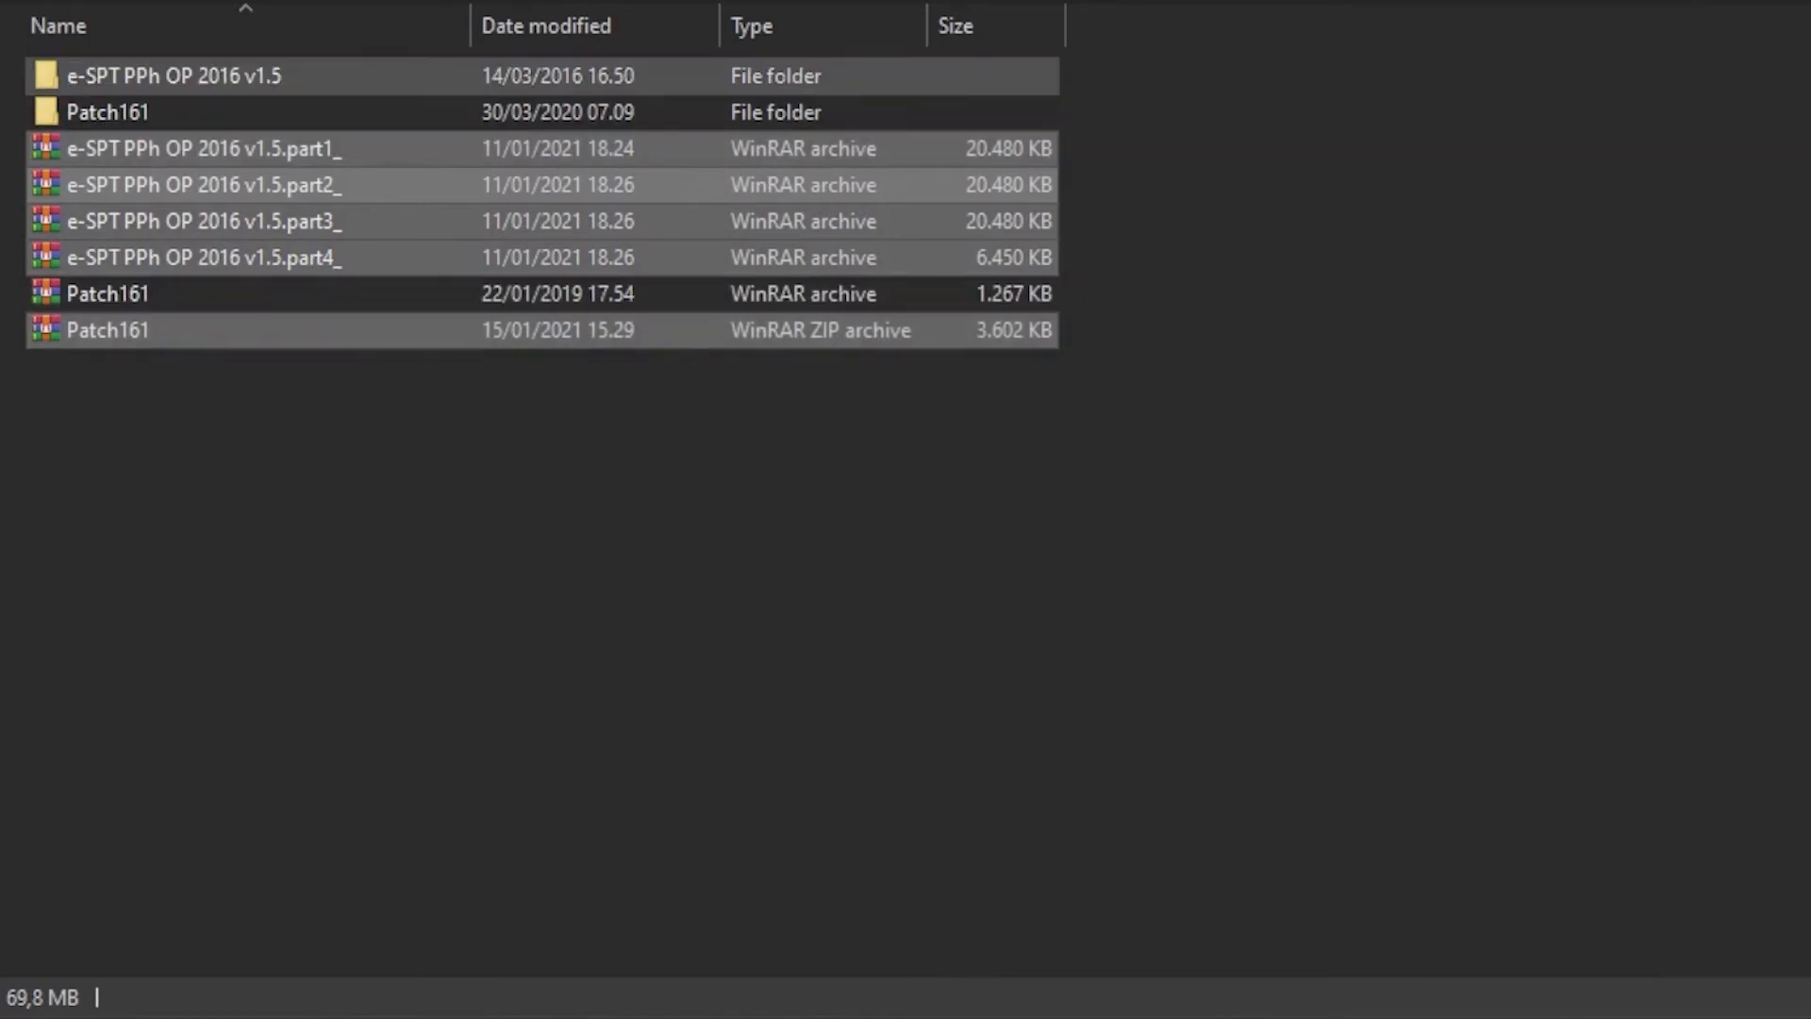
- Extract the Aplikasi e-SPT PPh OP v1.5 archive in place inside the e-SPT PPh OP 2016 v1.5 folder
double_click(184, 79)
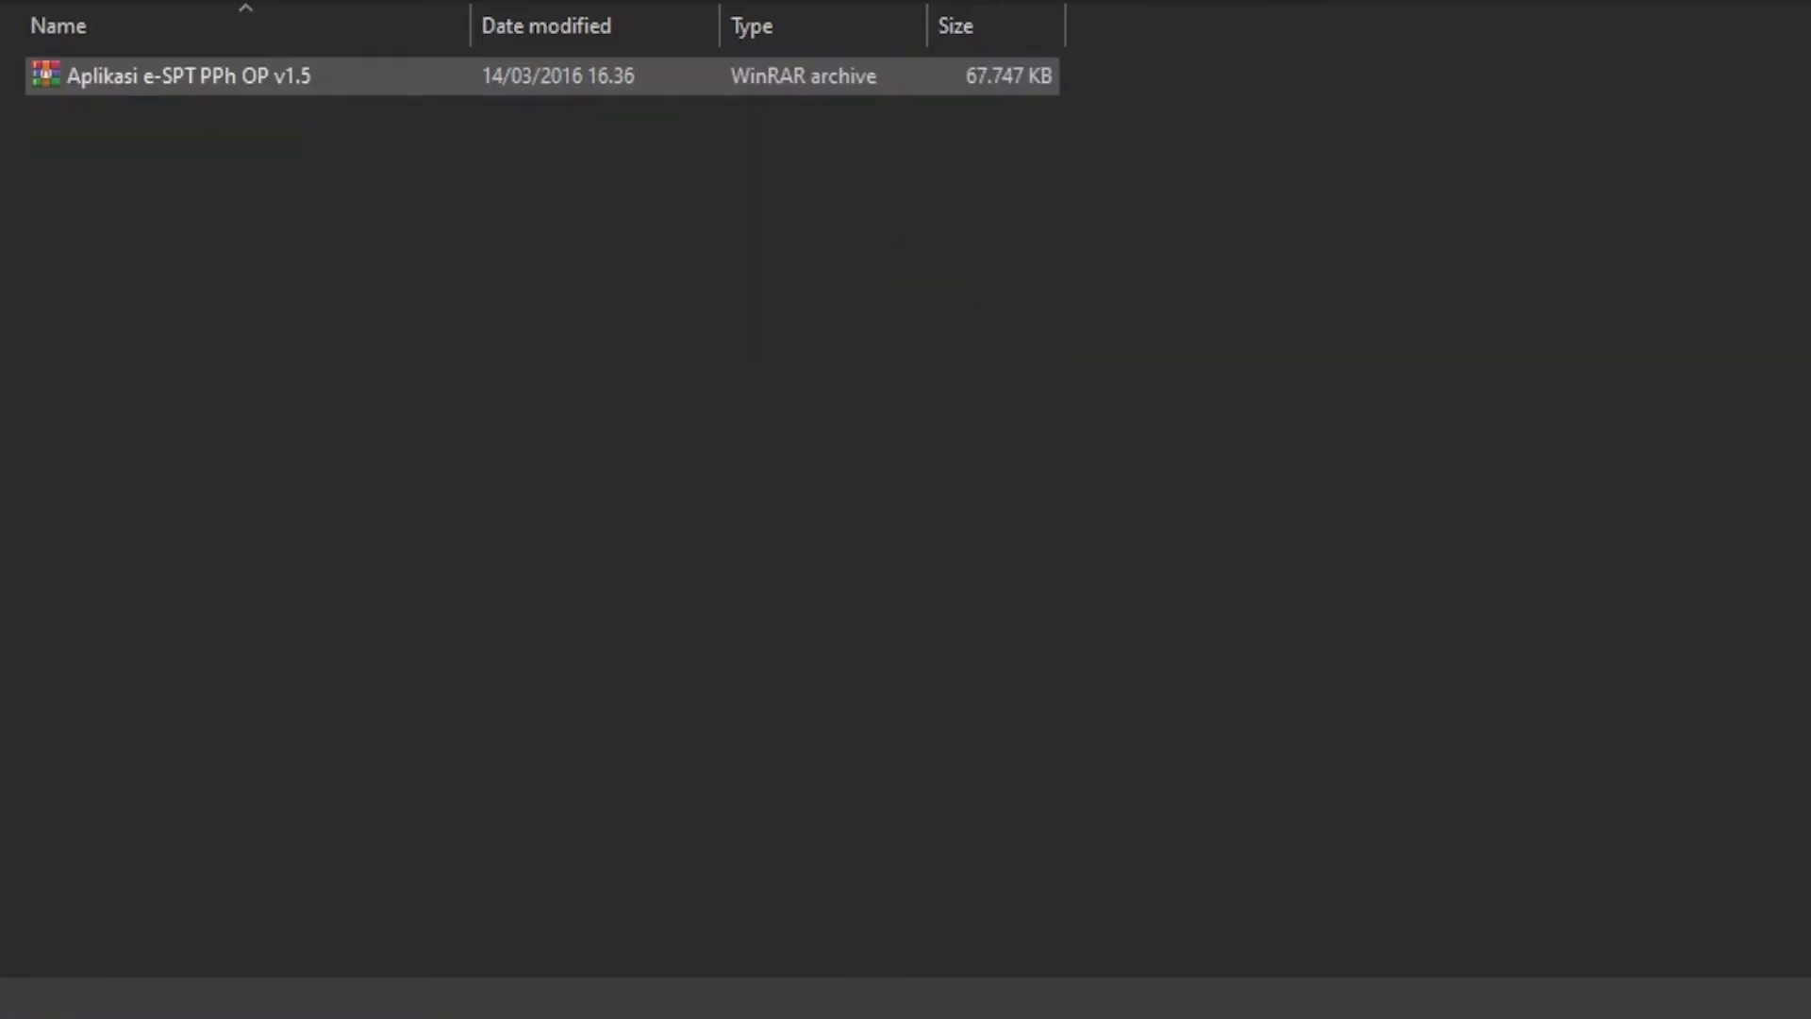
right_click(159, 75)
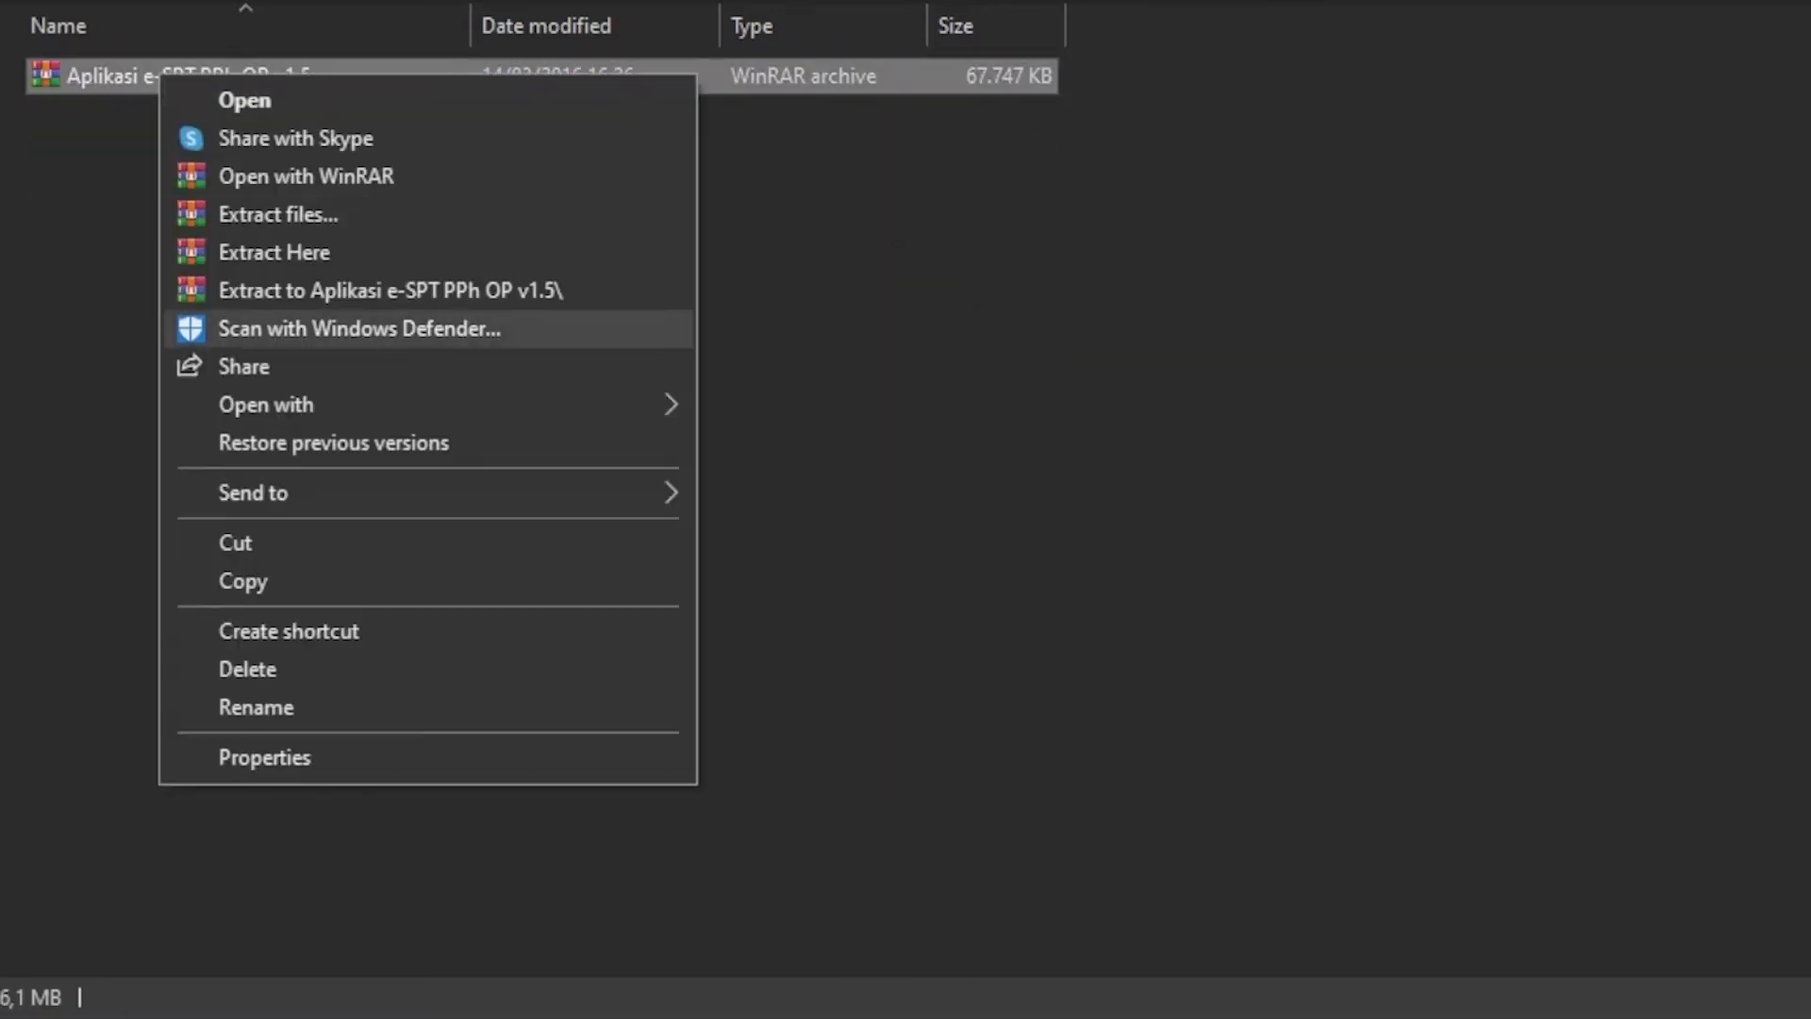
left_click(274, 252)
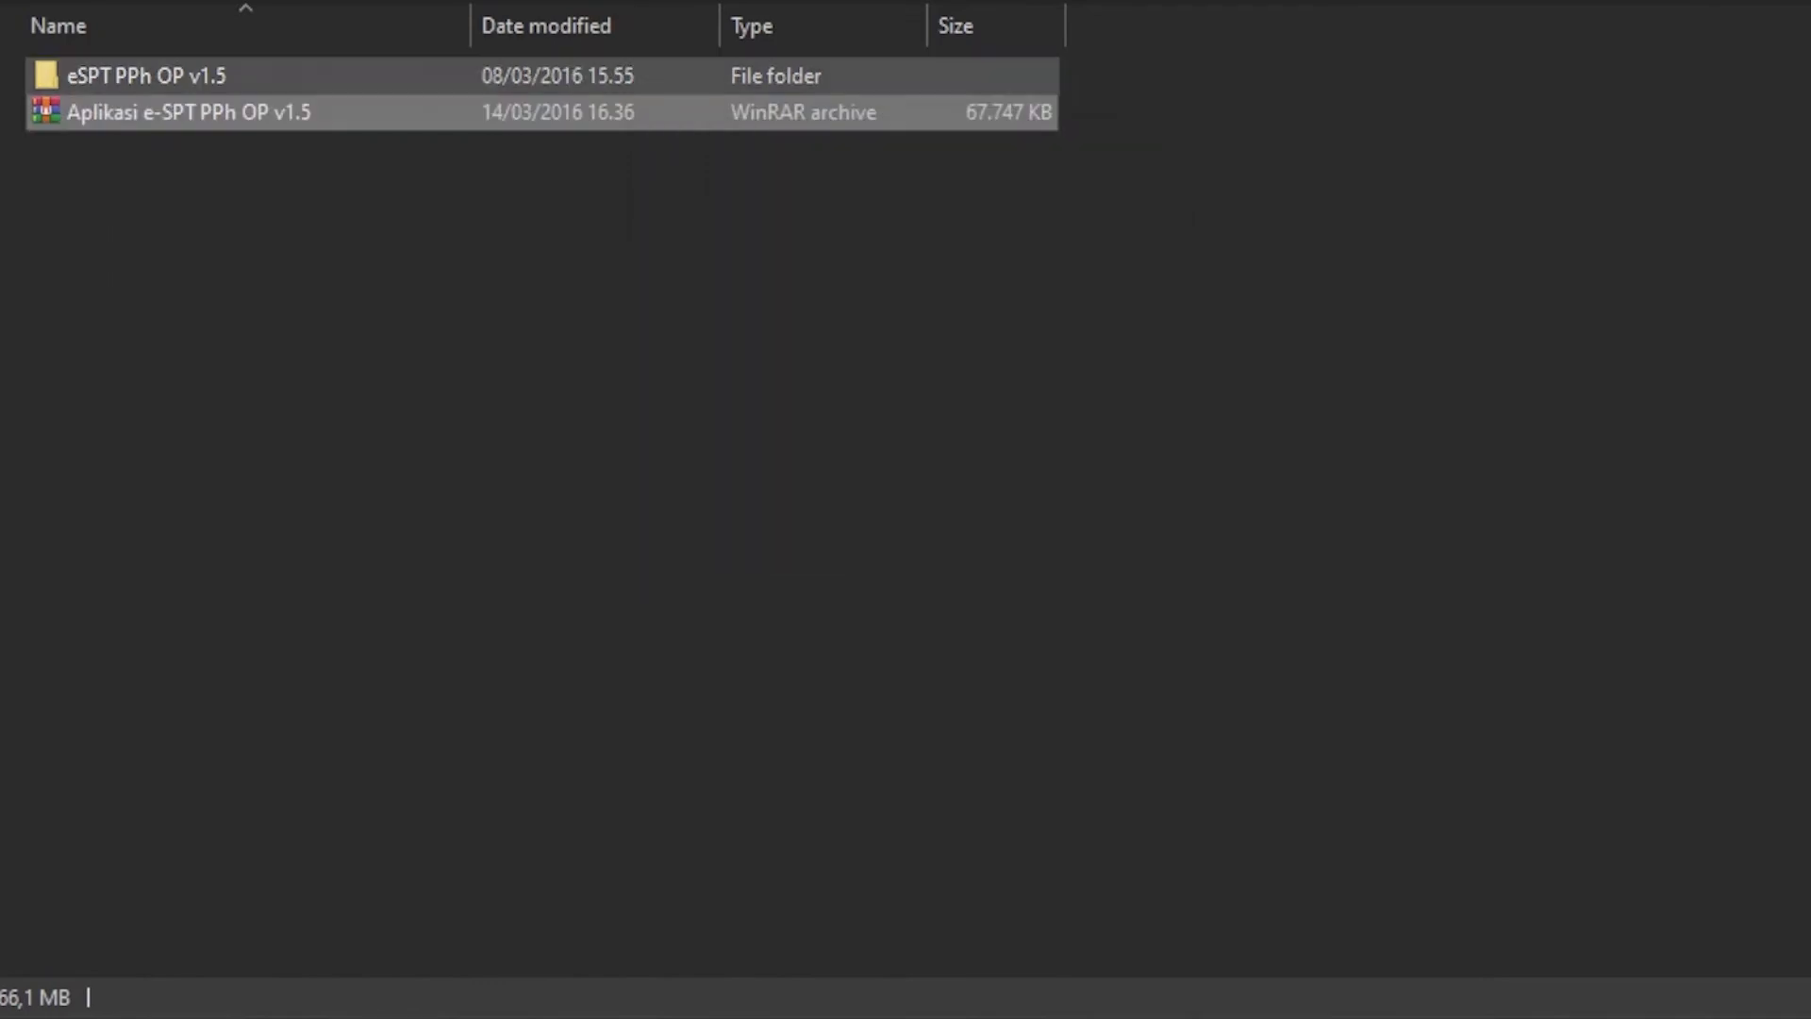
- Install e-SPT Tahunan PPh Orang Pribadi with the Windows Installer package in eSPT PPh OP v1.5's Setup1.5 folder, keeping the default options
double_click(146, 75)
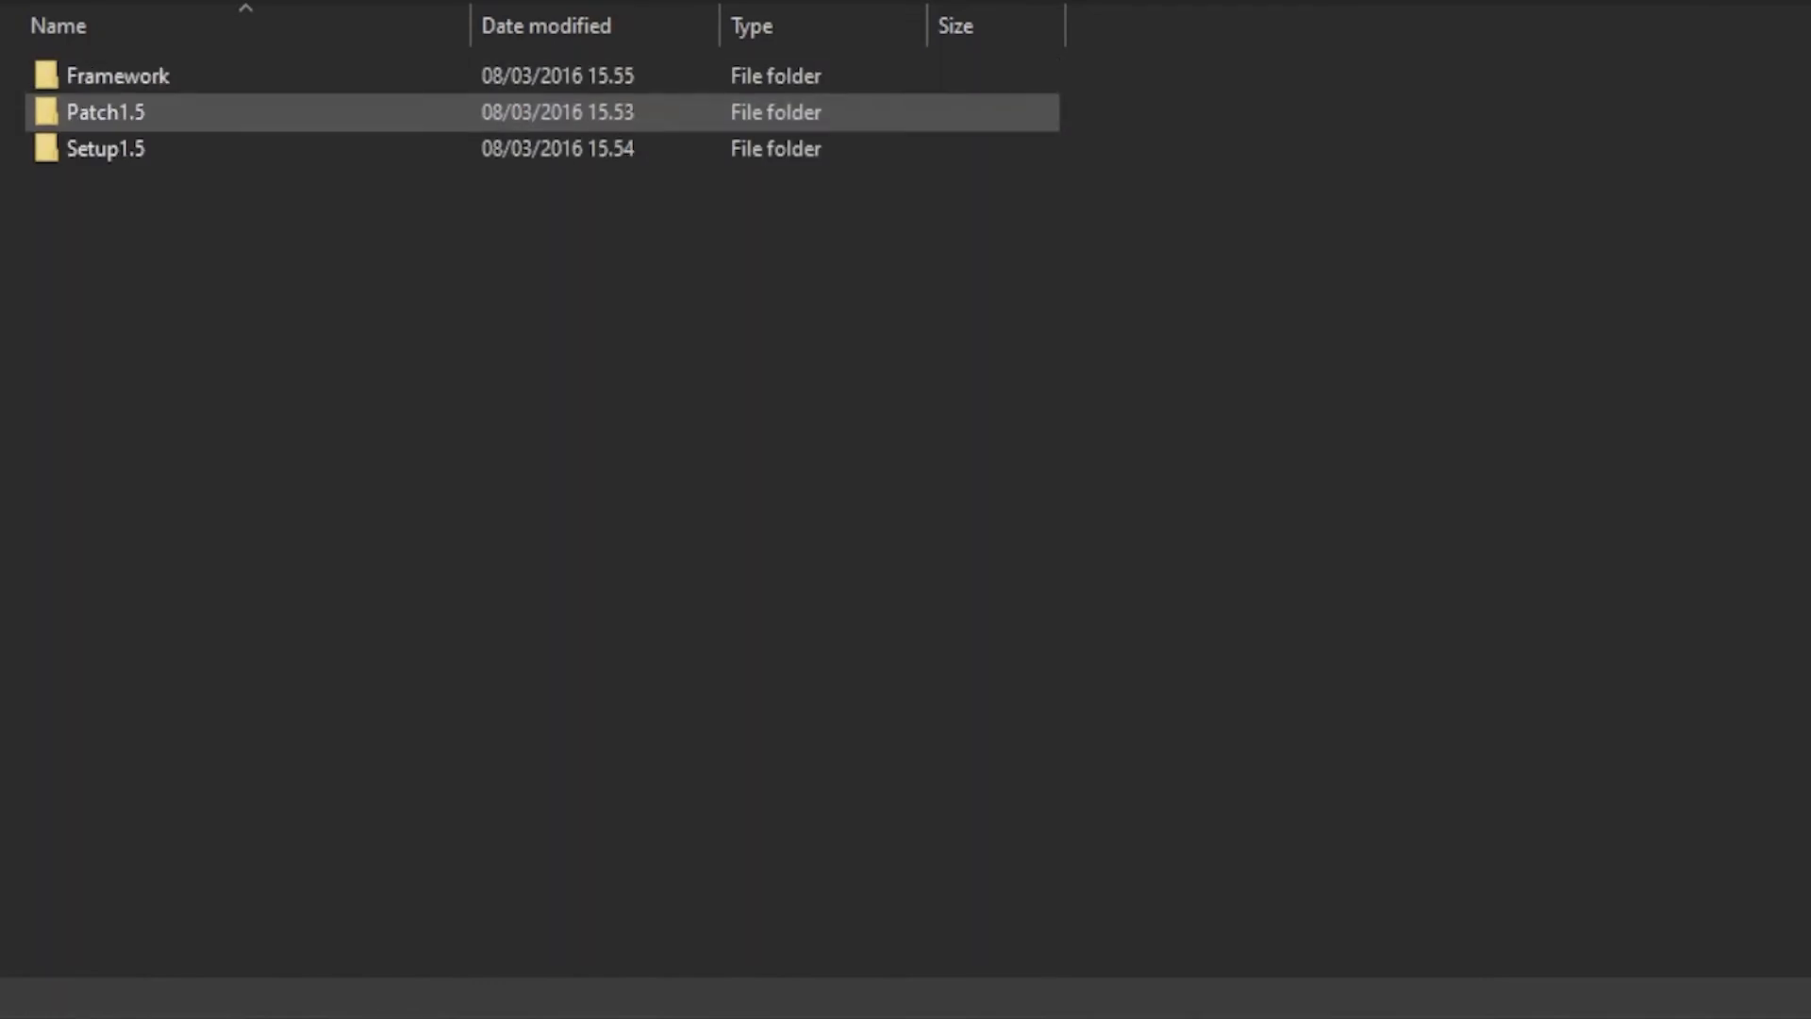
double_click(105, 148)
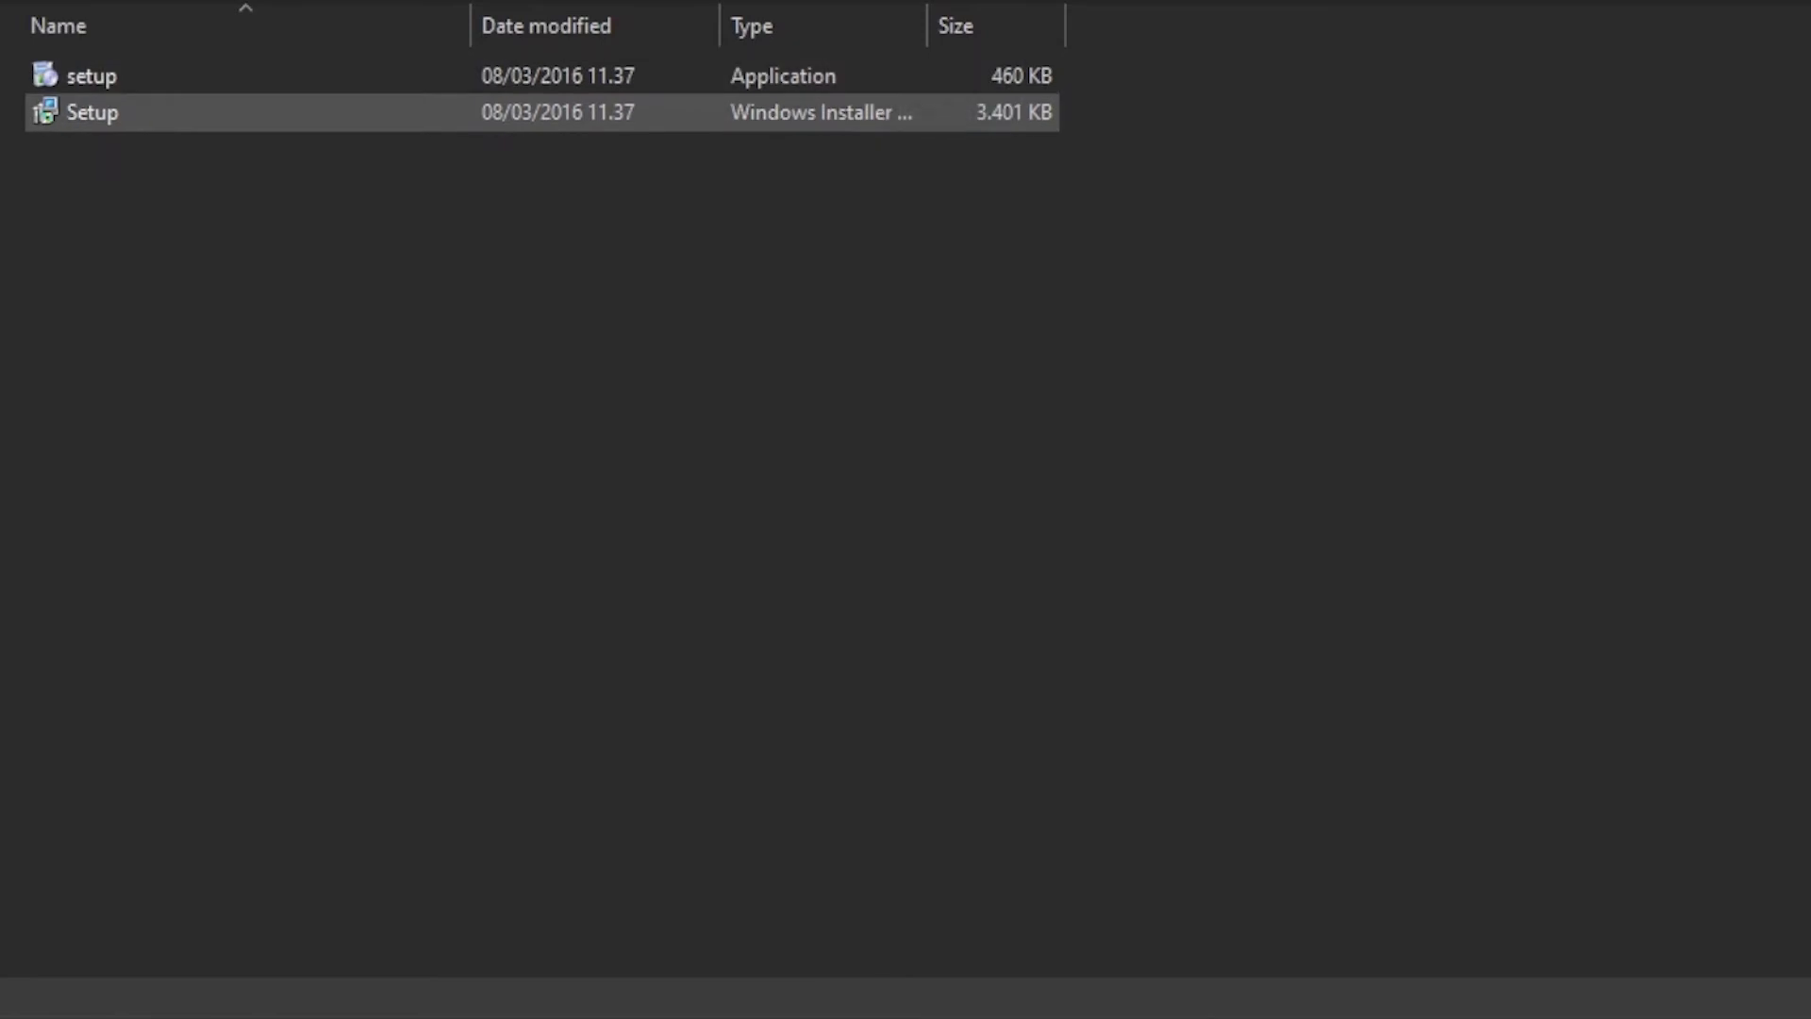
double_click(160, 113)
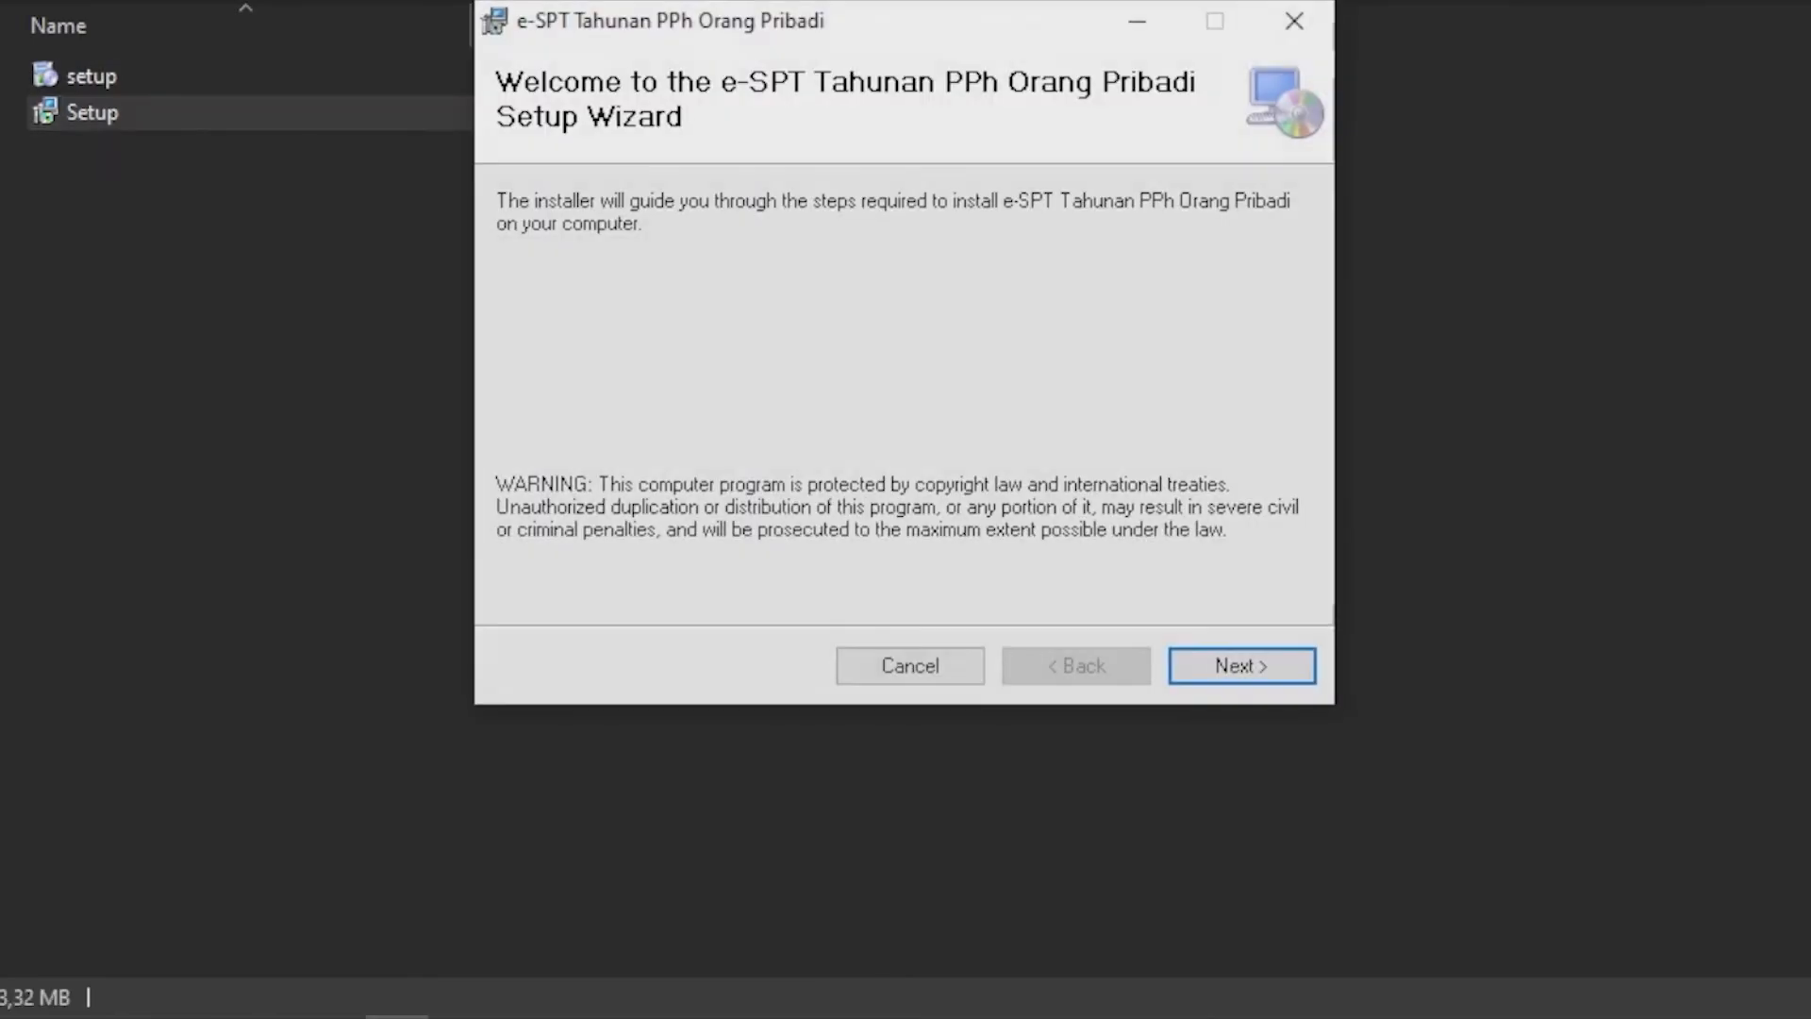
left_click(1242, 666)
key("Return")
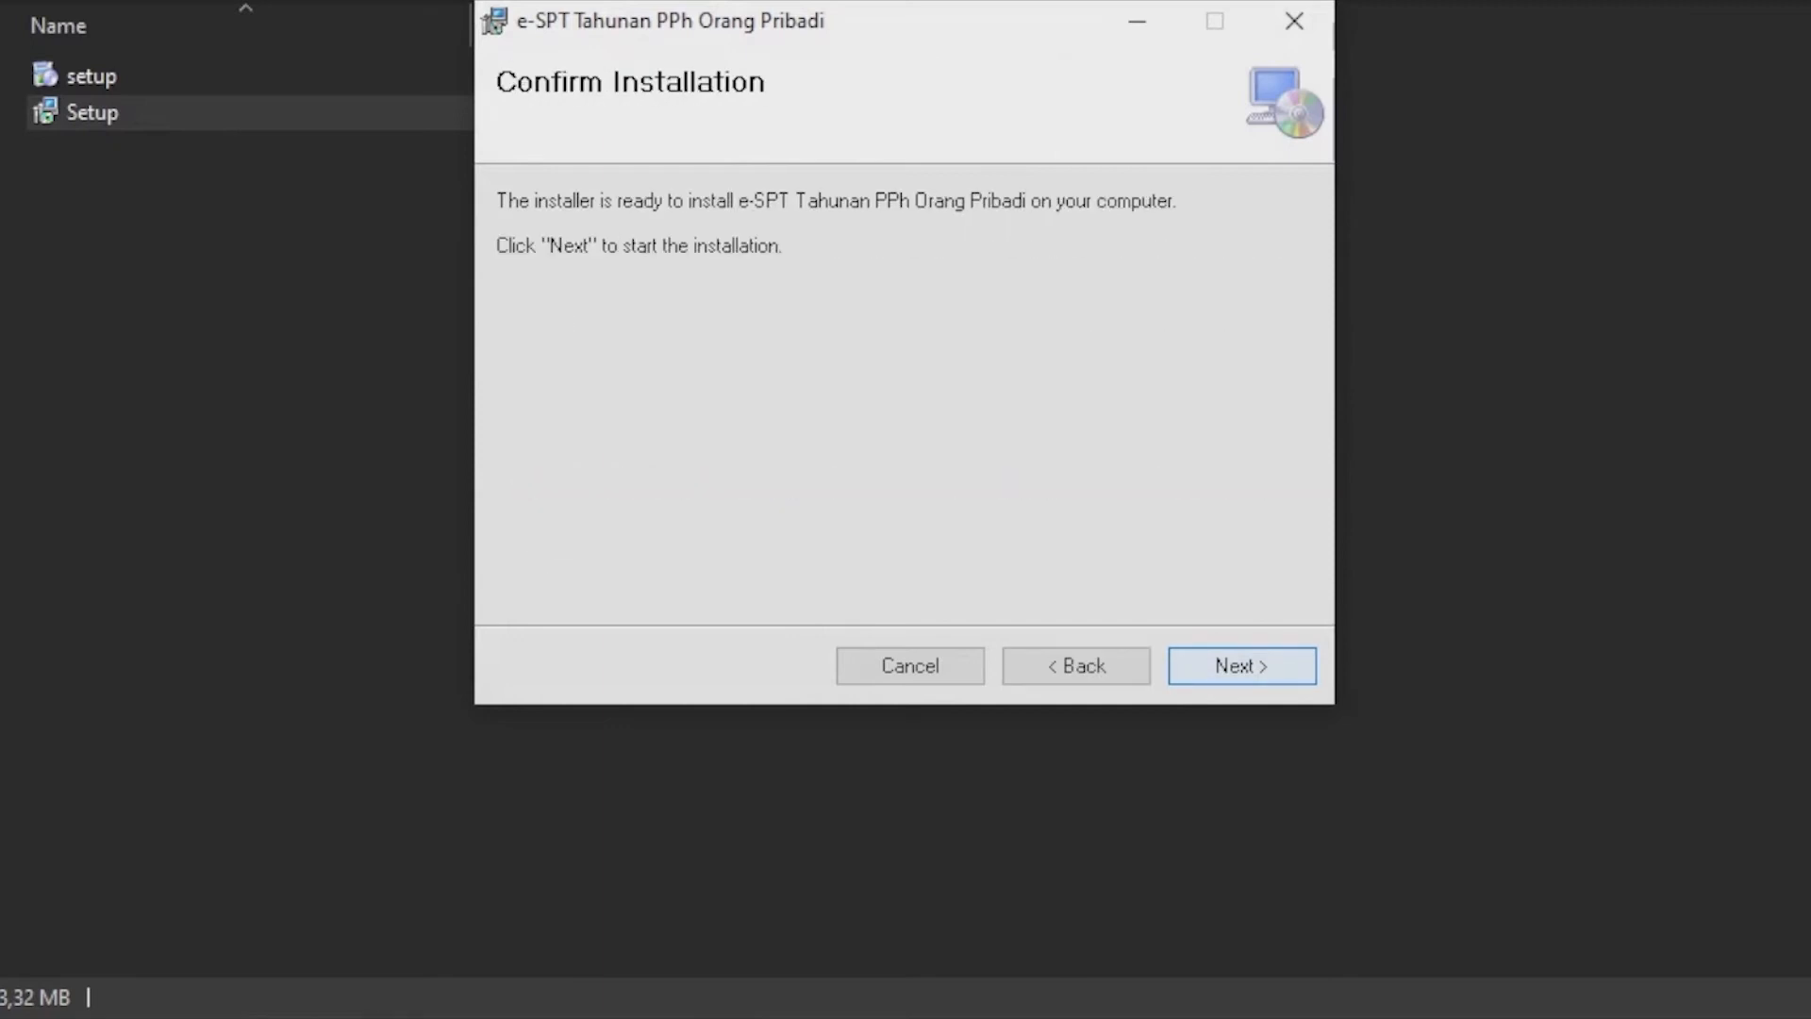
key("Return")
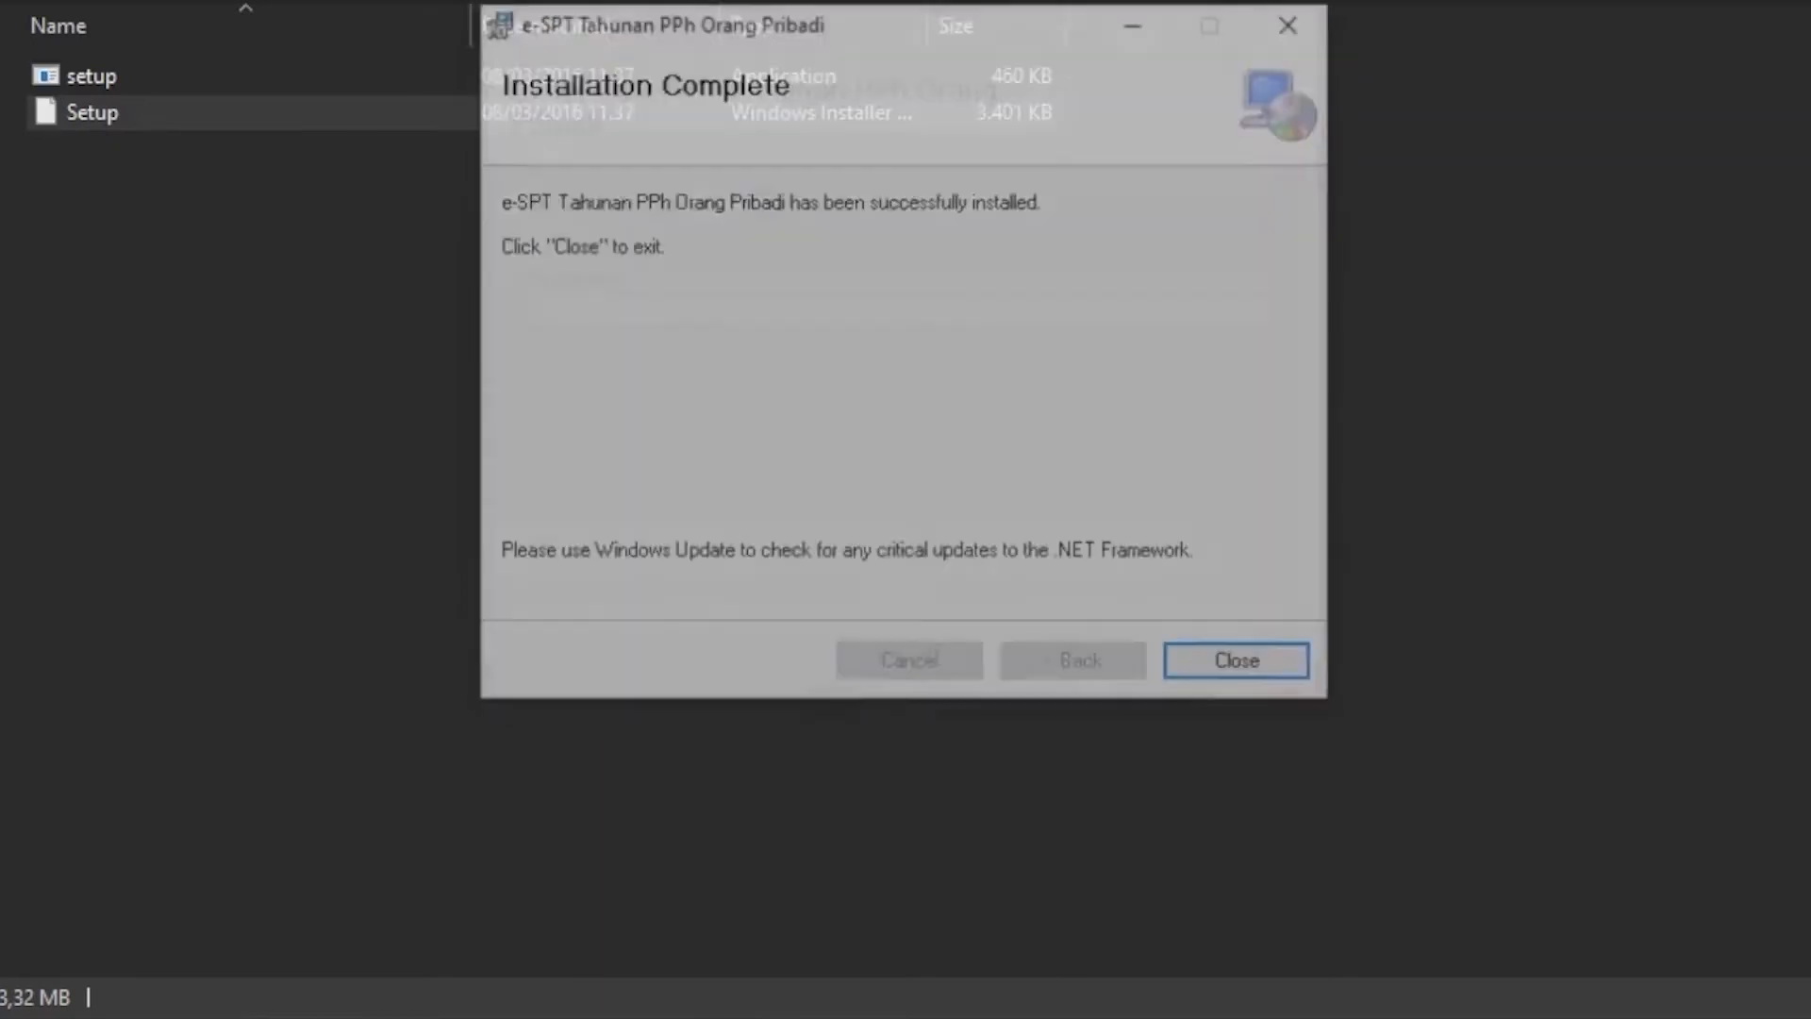
key("Return")
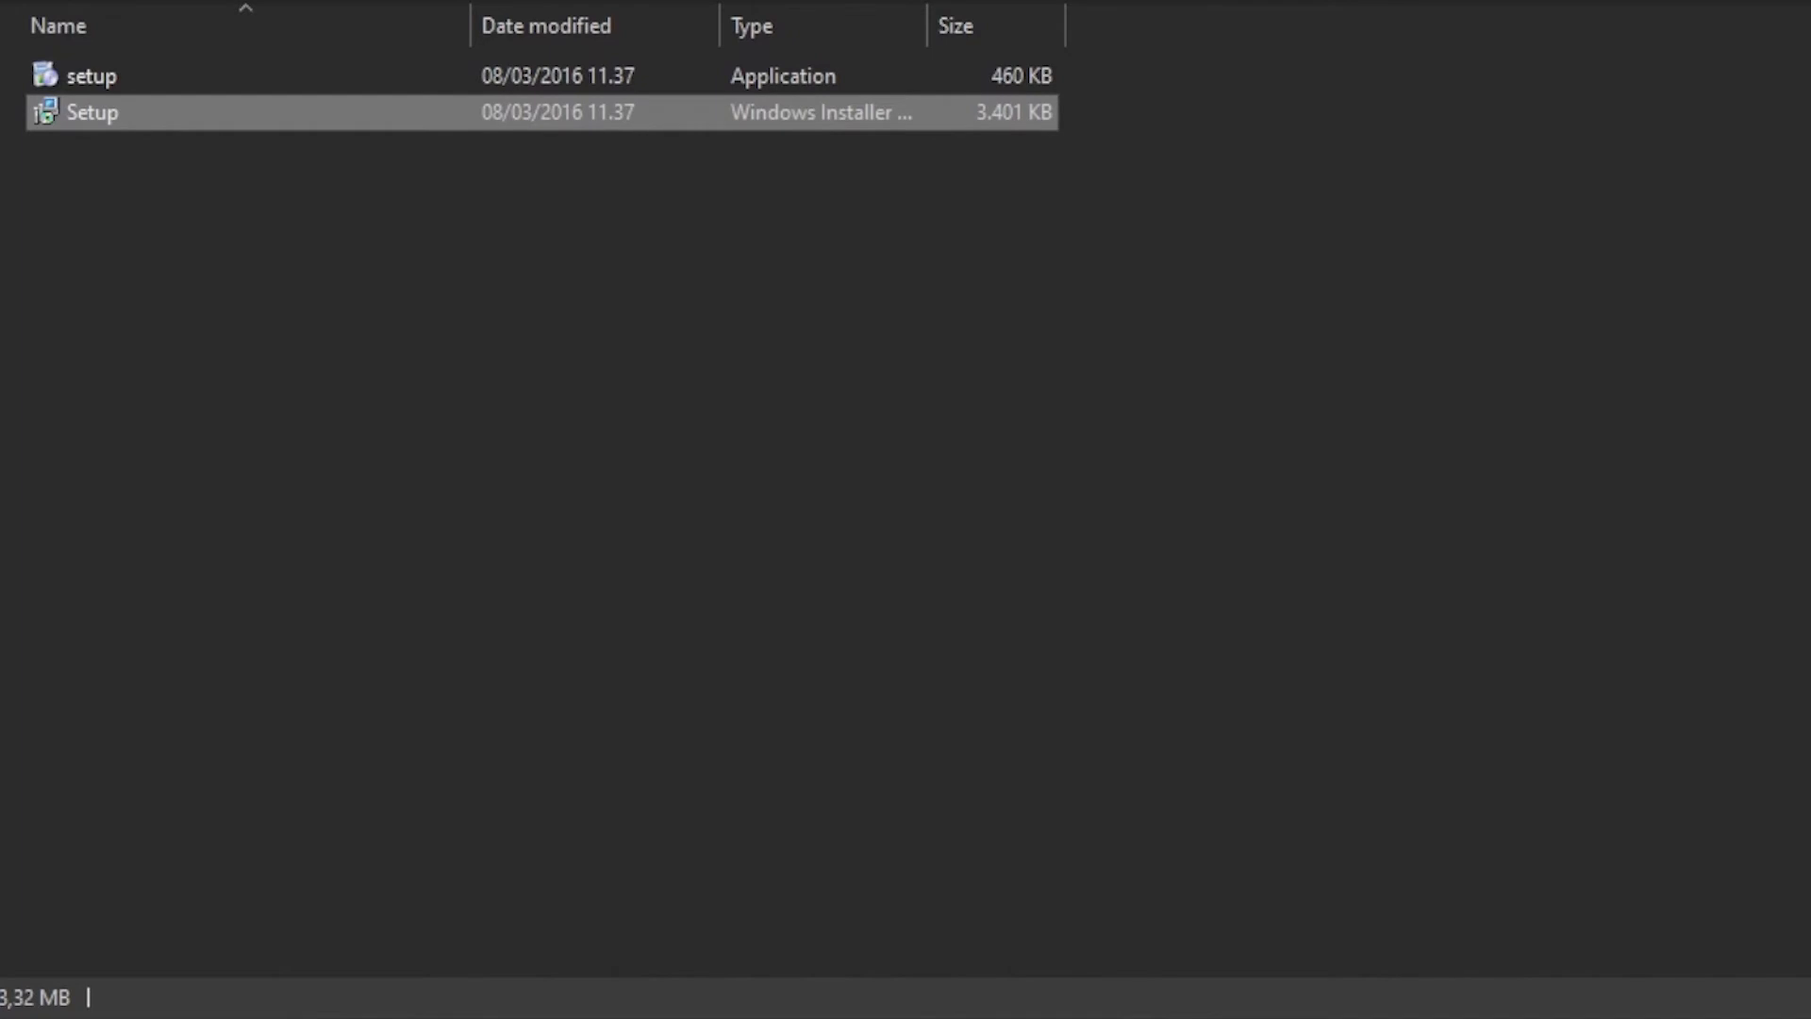
- Run the Patch application from the extracted Patch161 folder to apply patch v1.6.1 to the default e-SPT installation location
key("alt+Up")
key("alt+Up")
key("alt+Up")
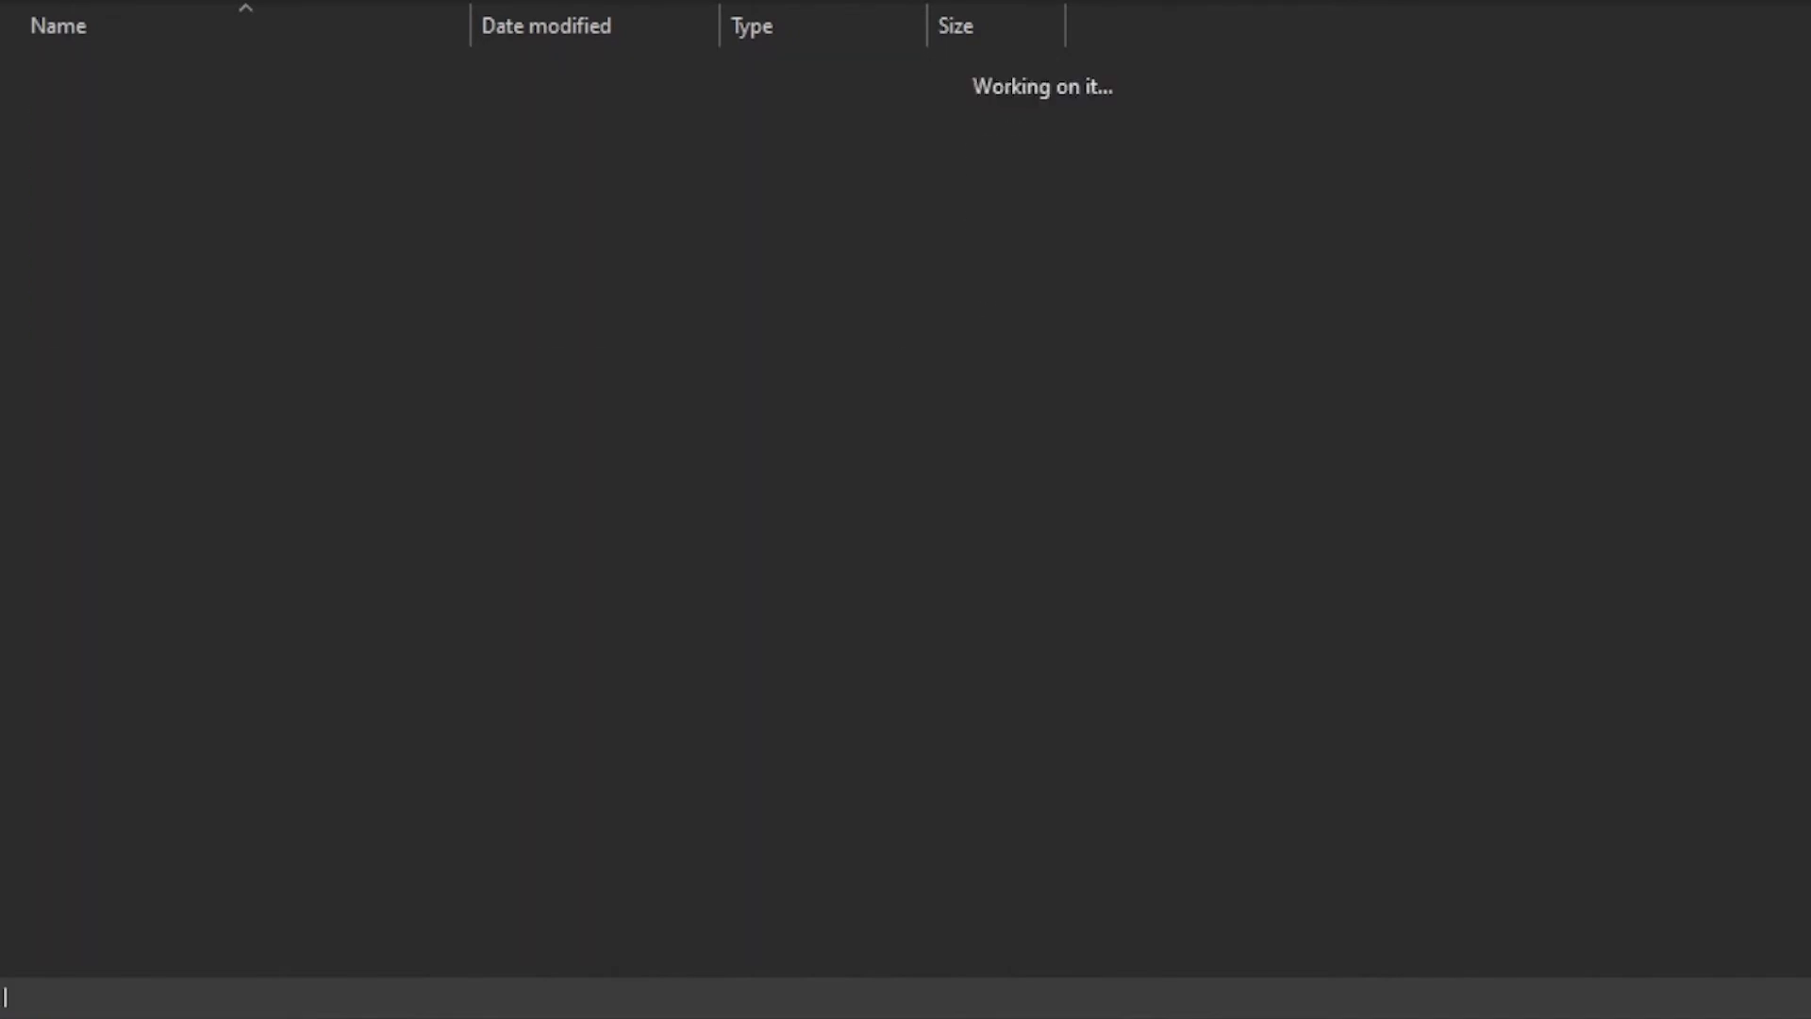
key("Down")
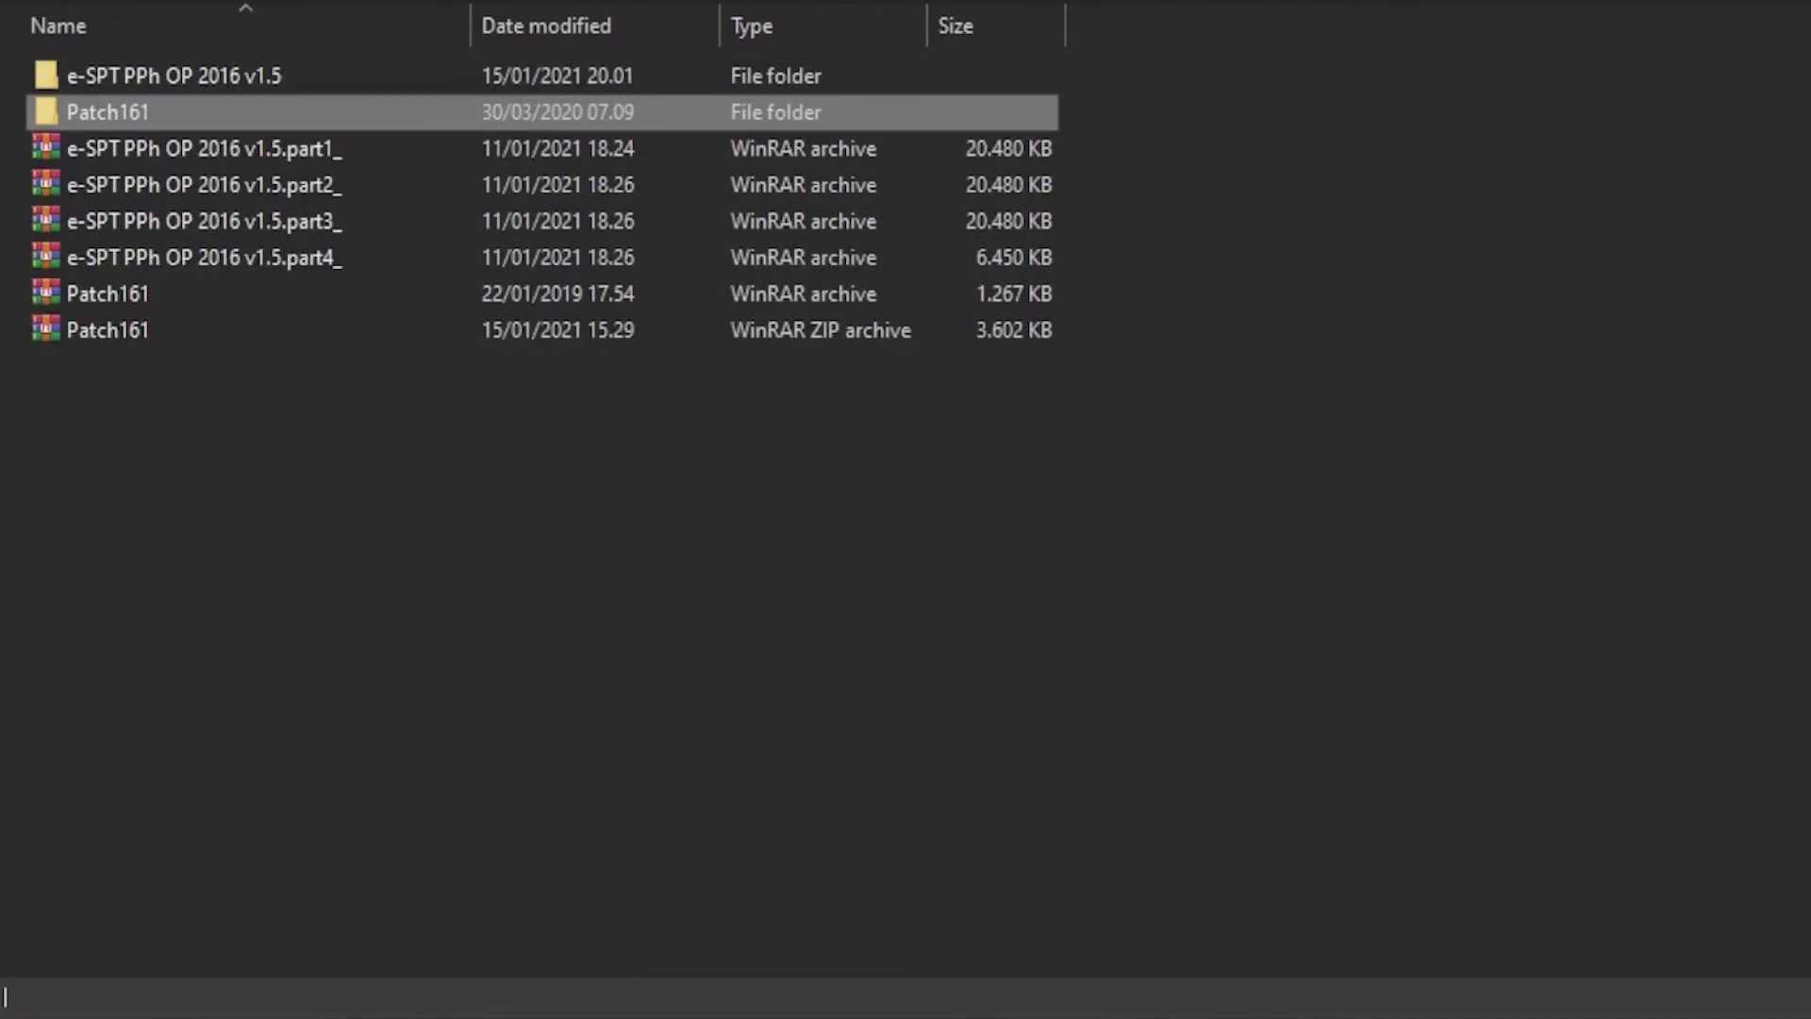
key("Return")
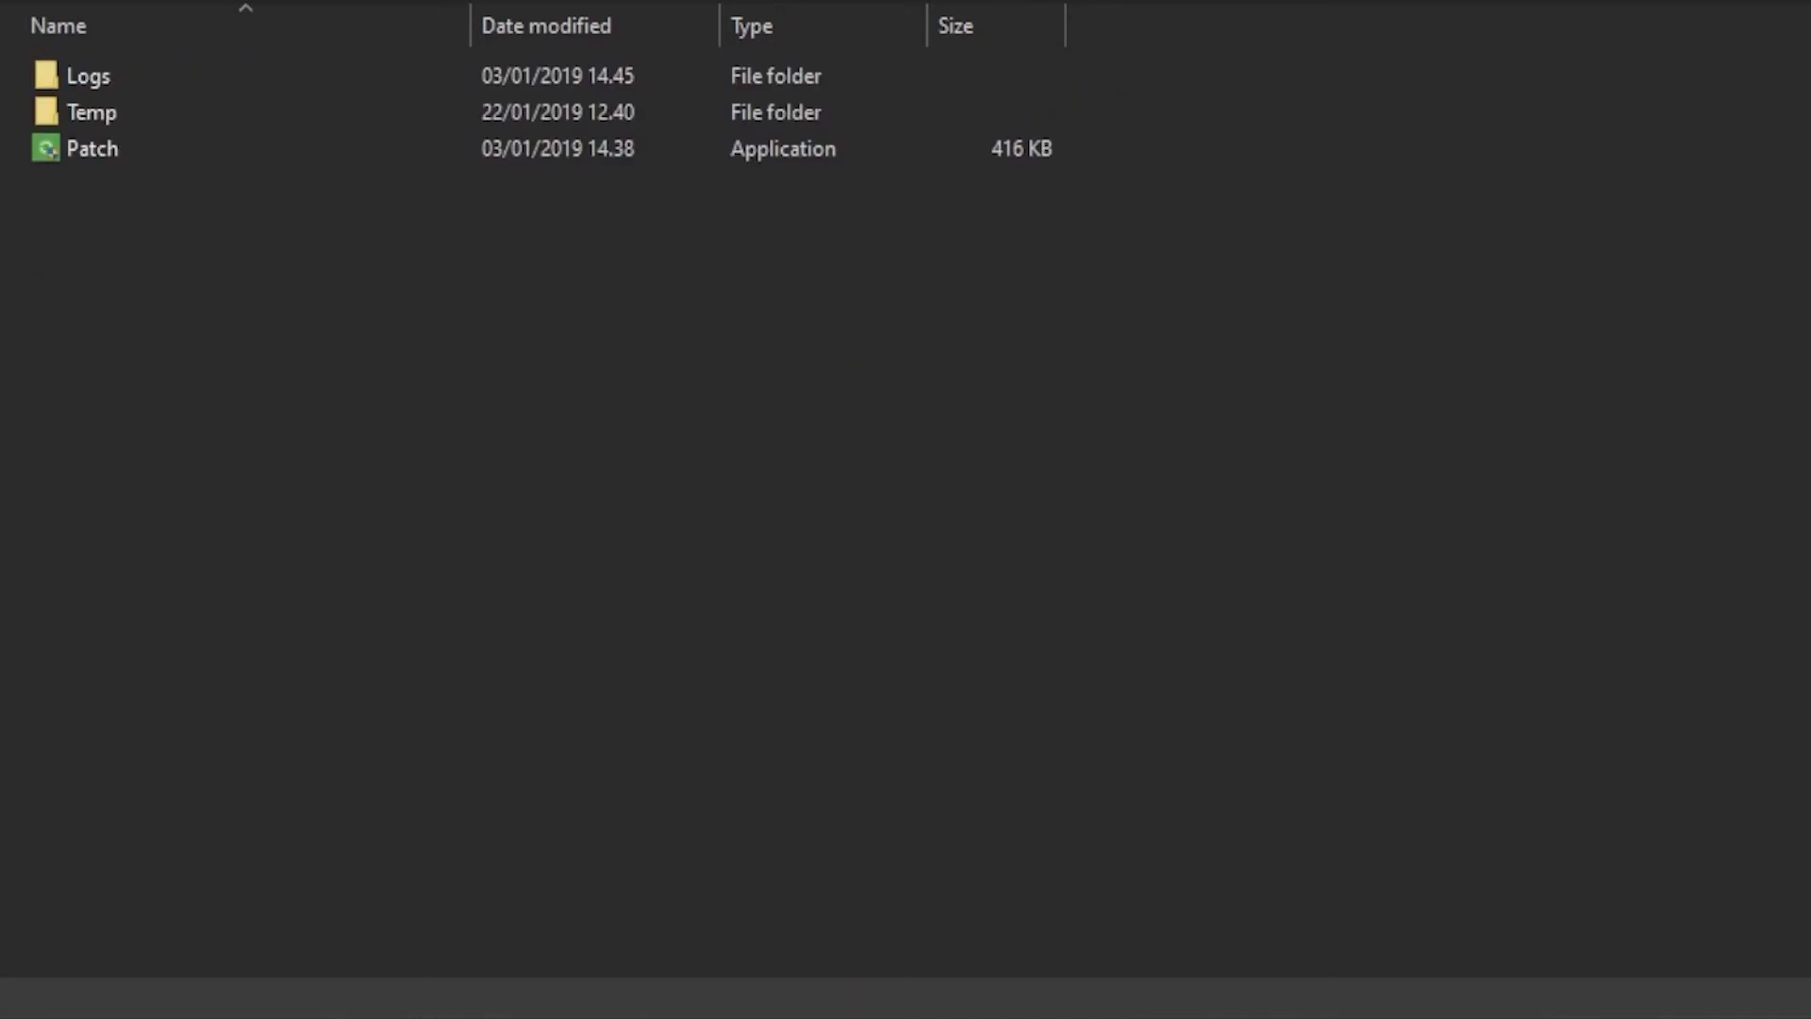
key("Down")
key("Down")
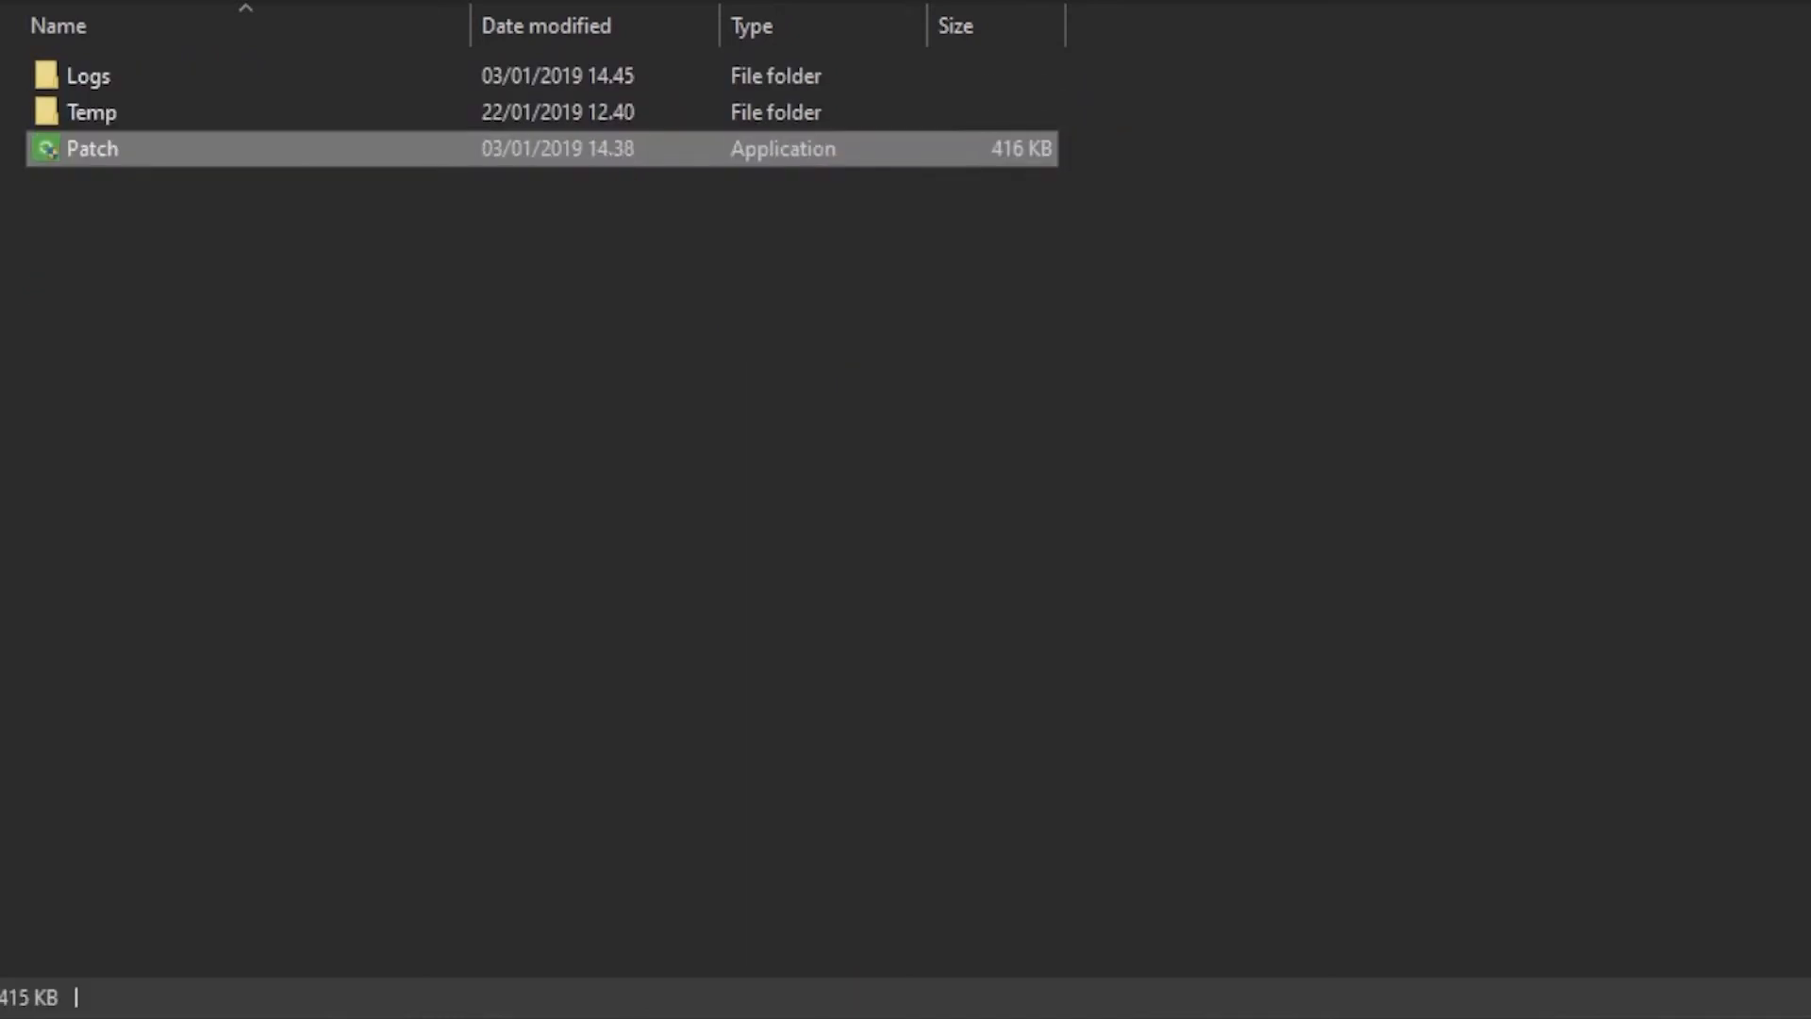
key("Return")
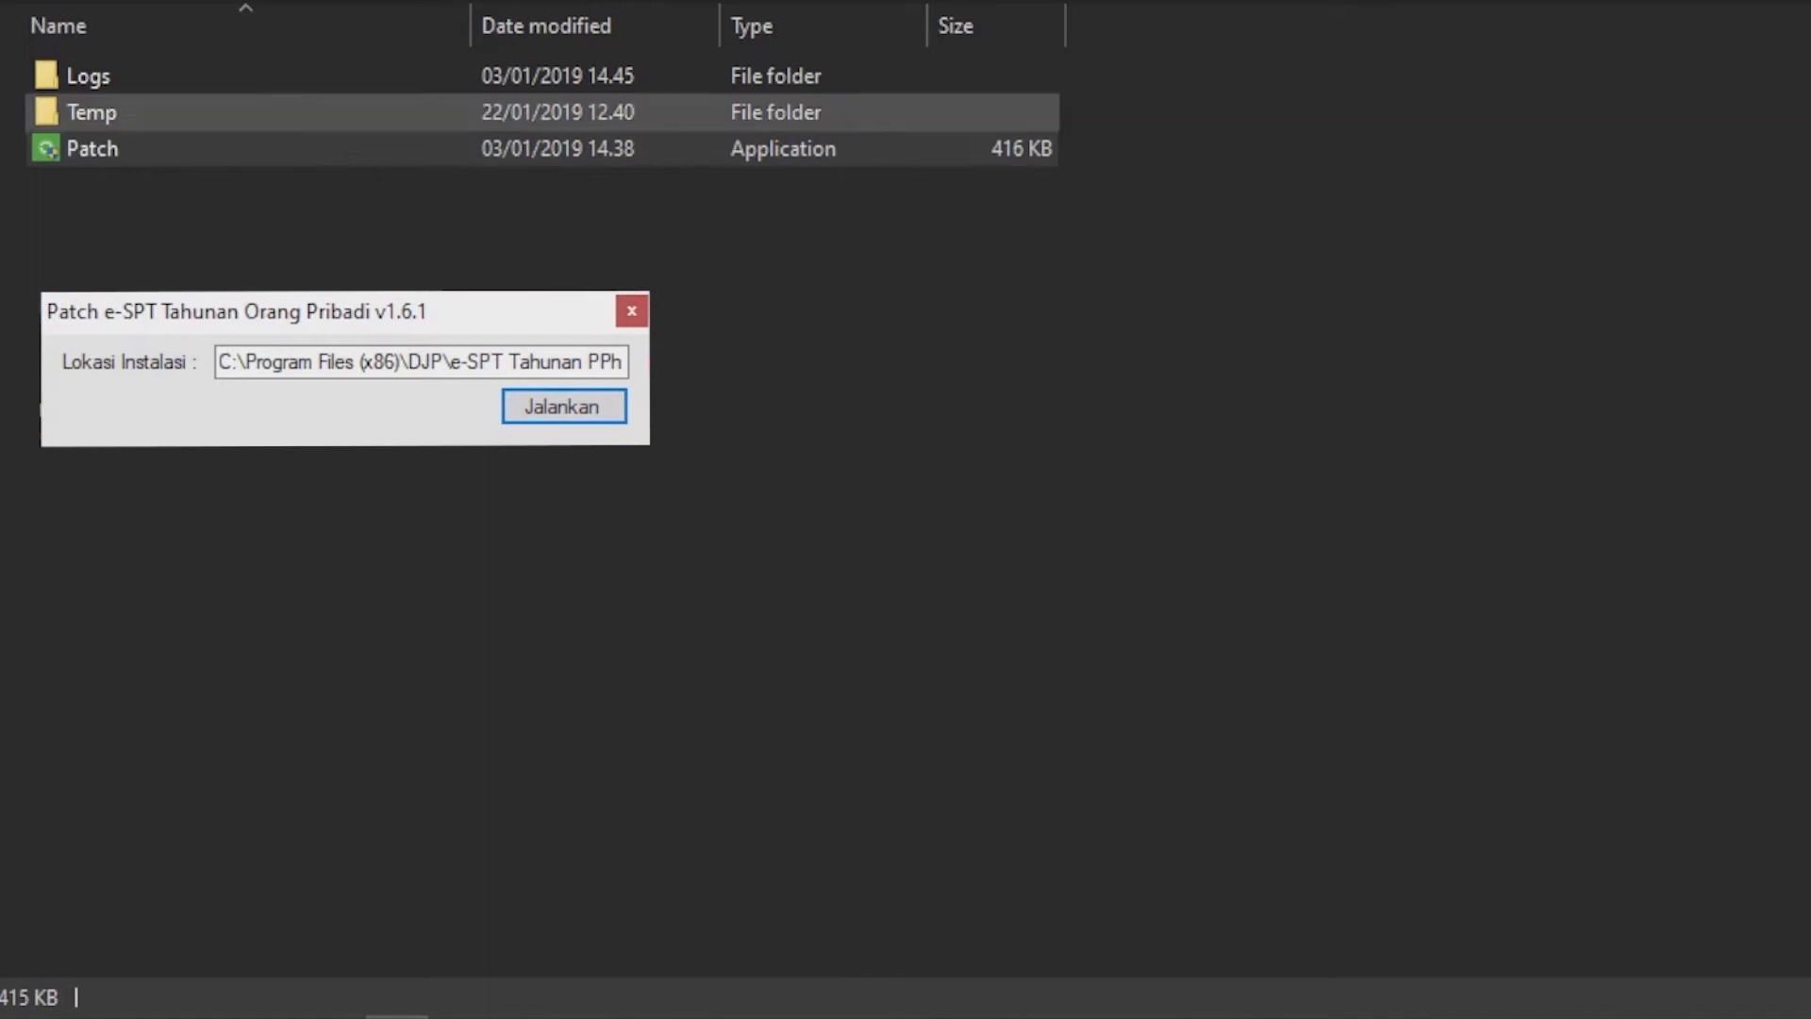
key("Return")
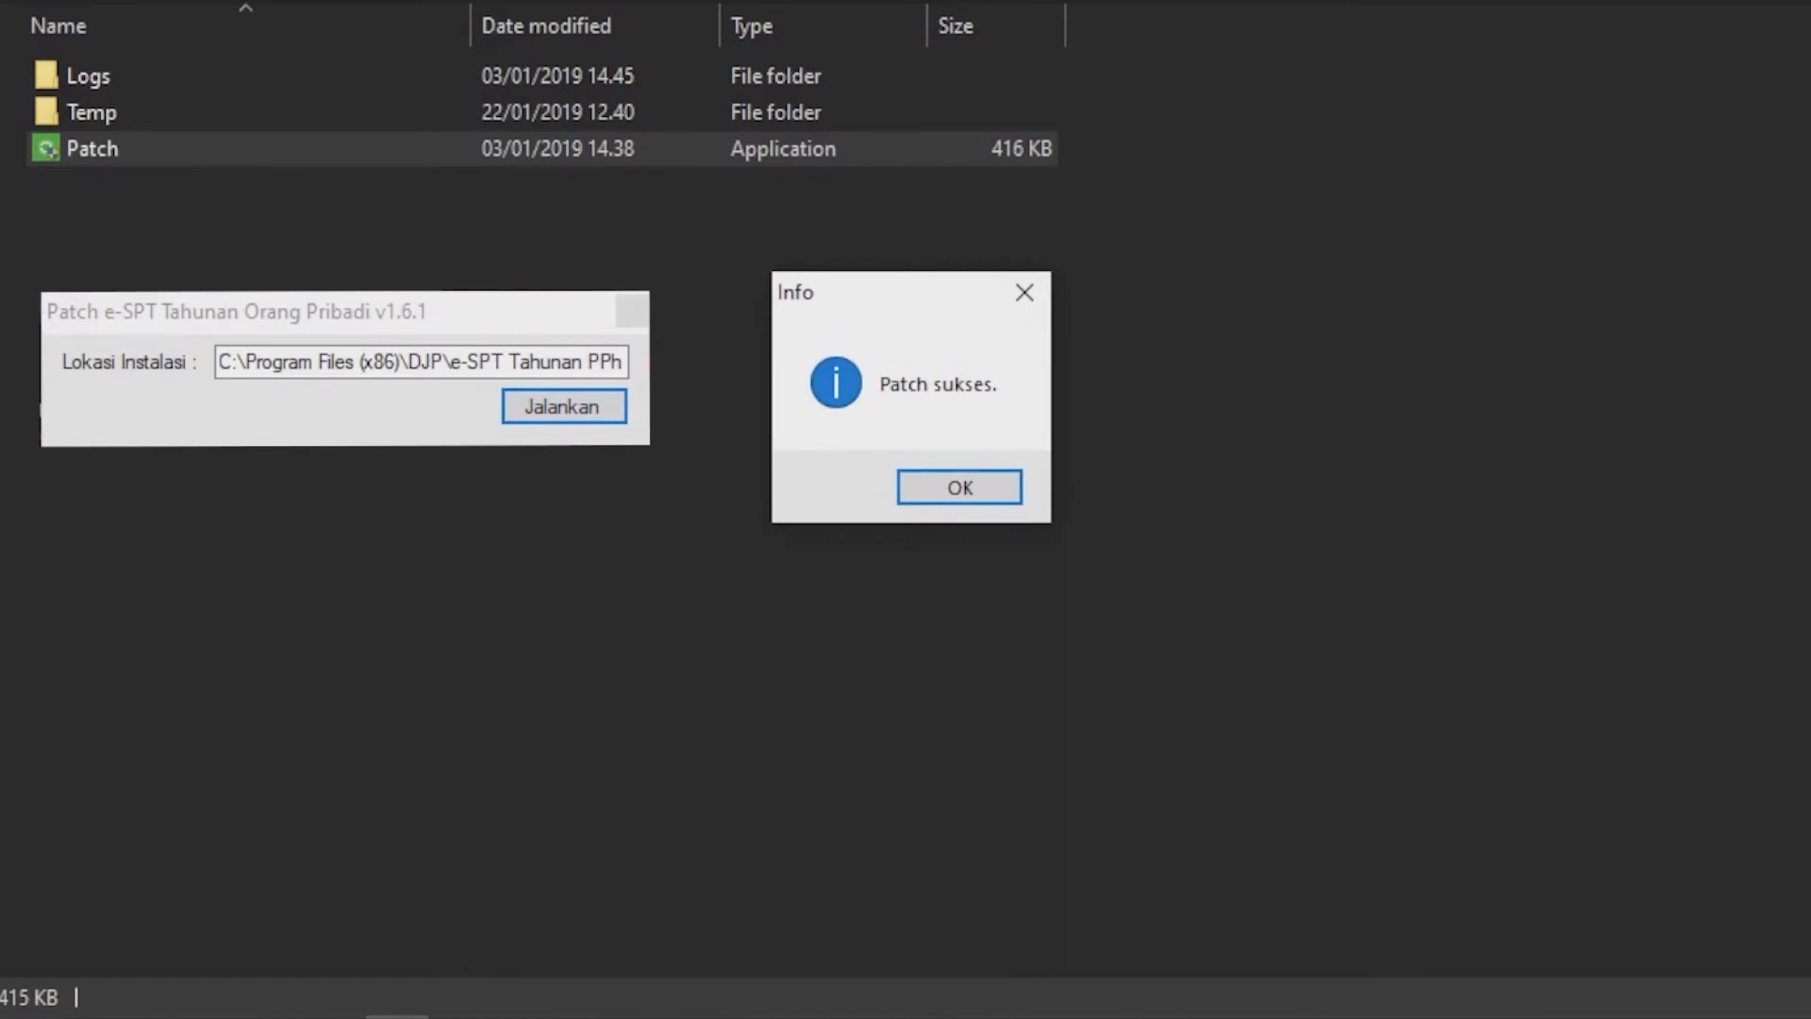
key("Return")
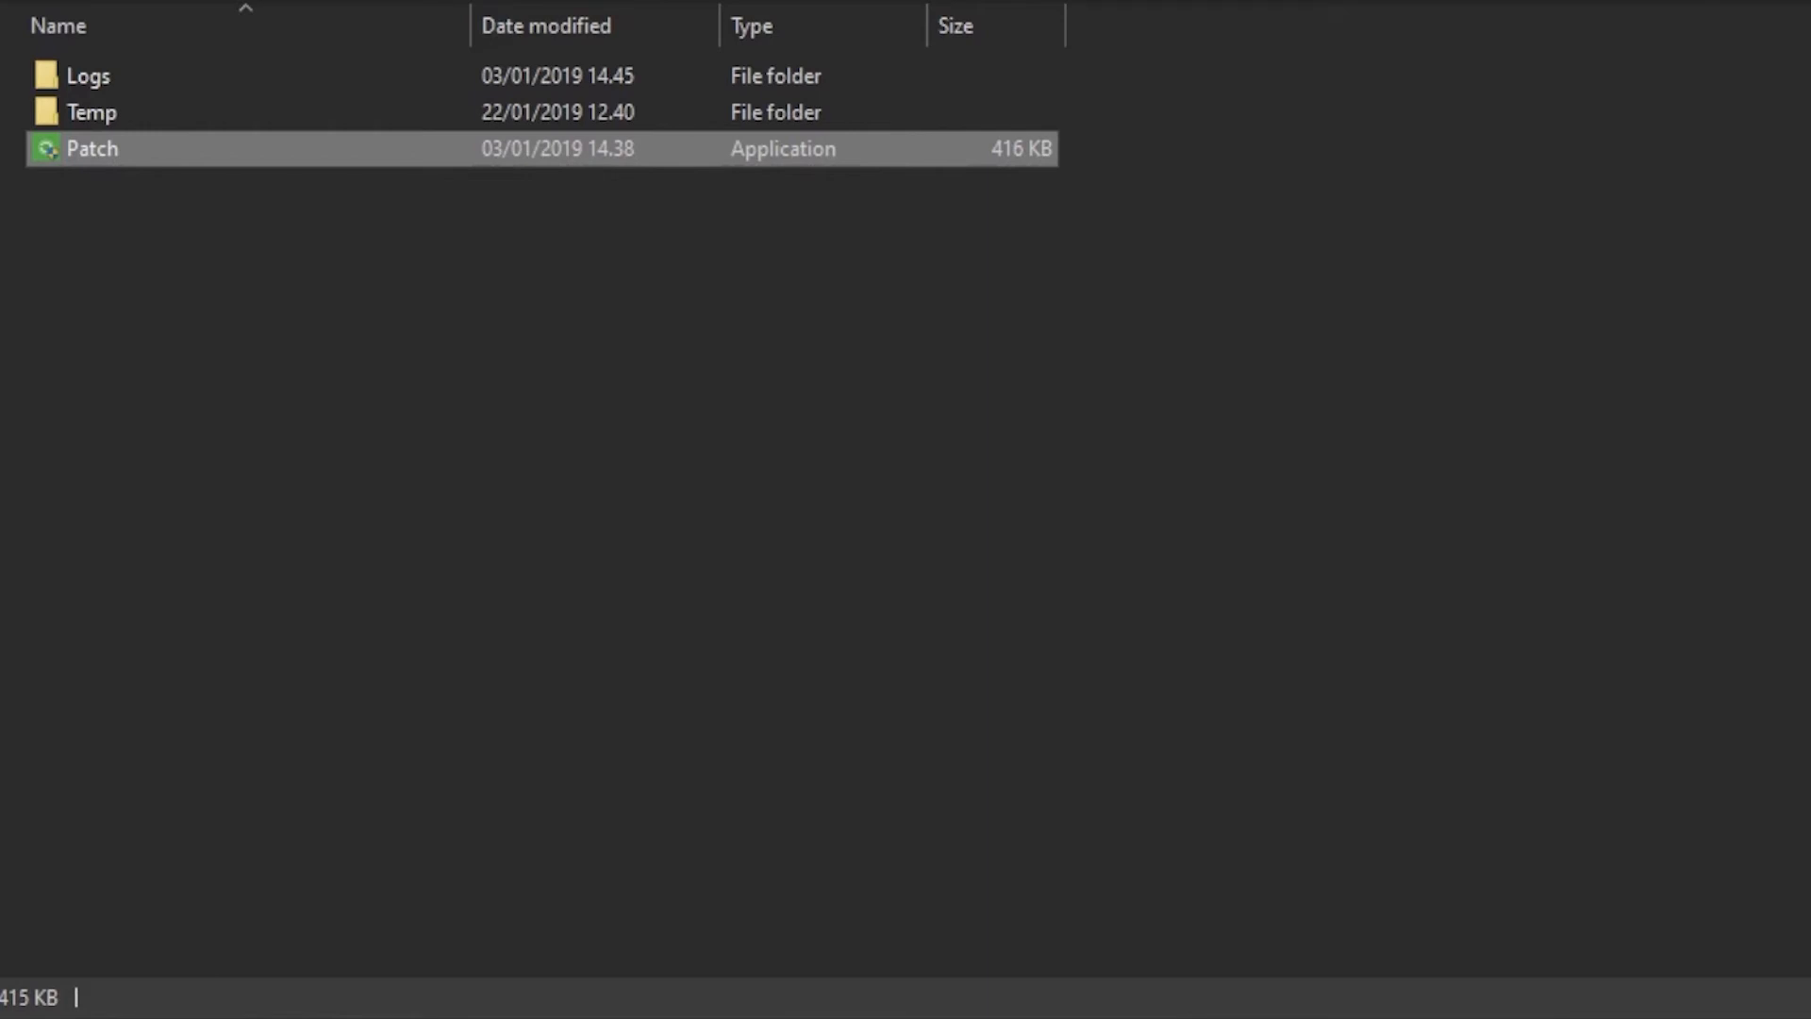
- Run OrangPribadi.eSPT as administrator from the DJP\e-SPT Tahunan PPh Orang Pribadi folder in Program Files (x86)
left_click(154, 149)
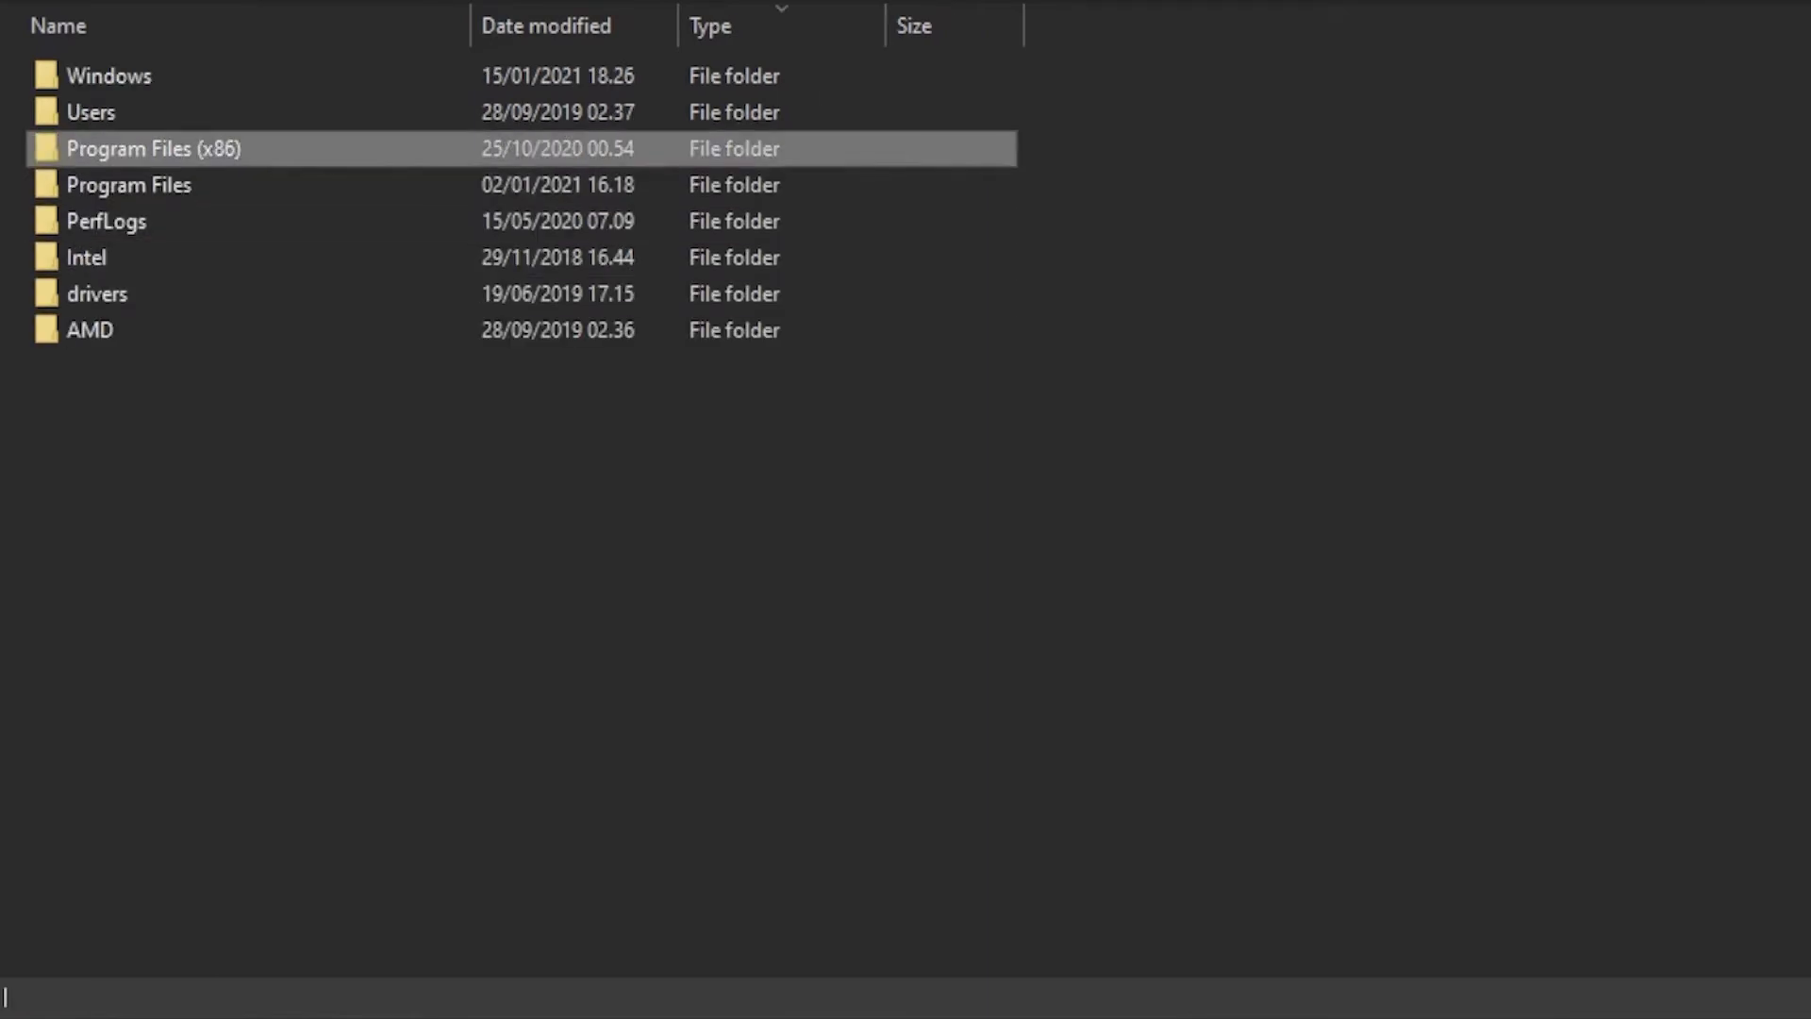
double_click(154, 149)
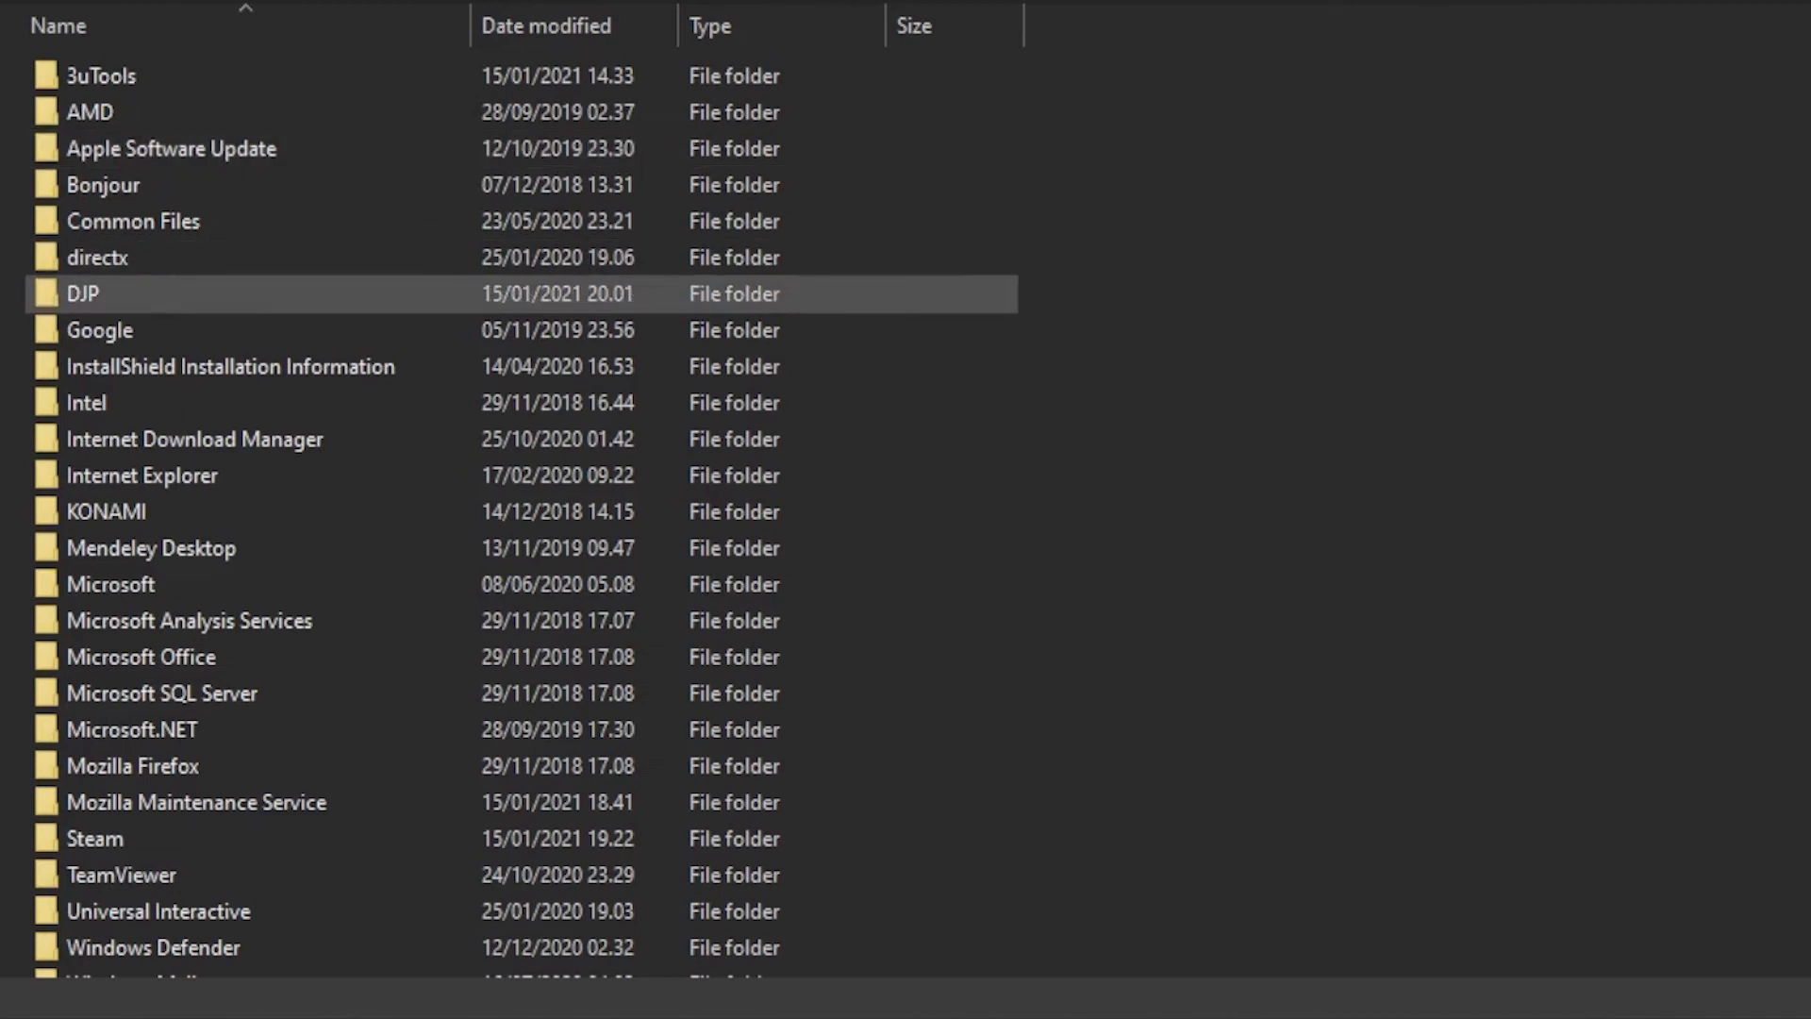
double_click(83, 294)
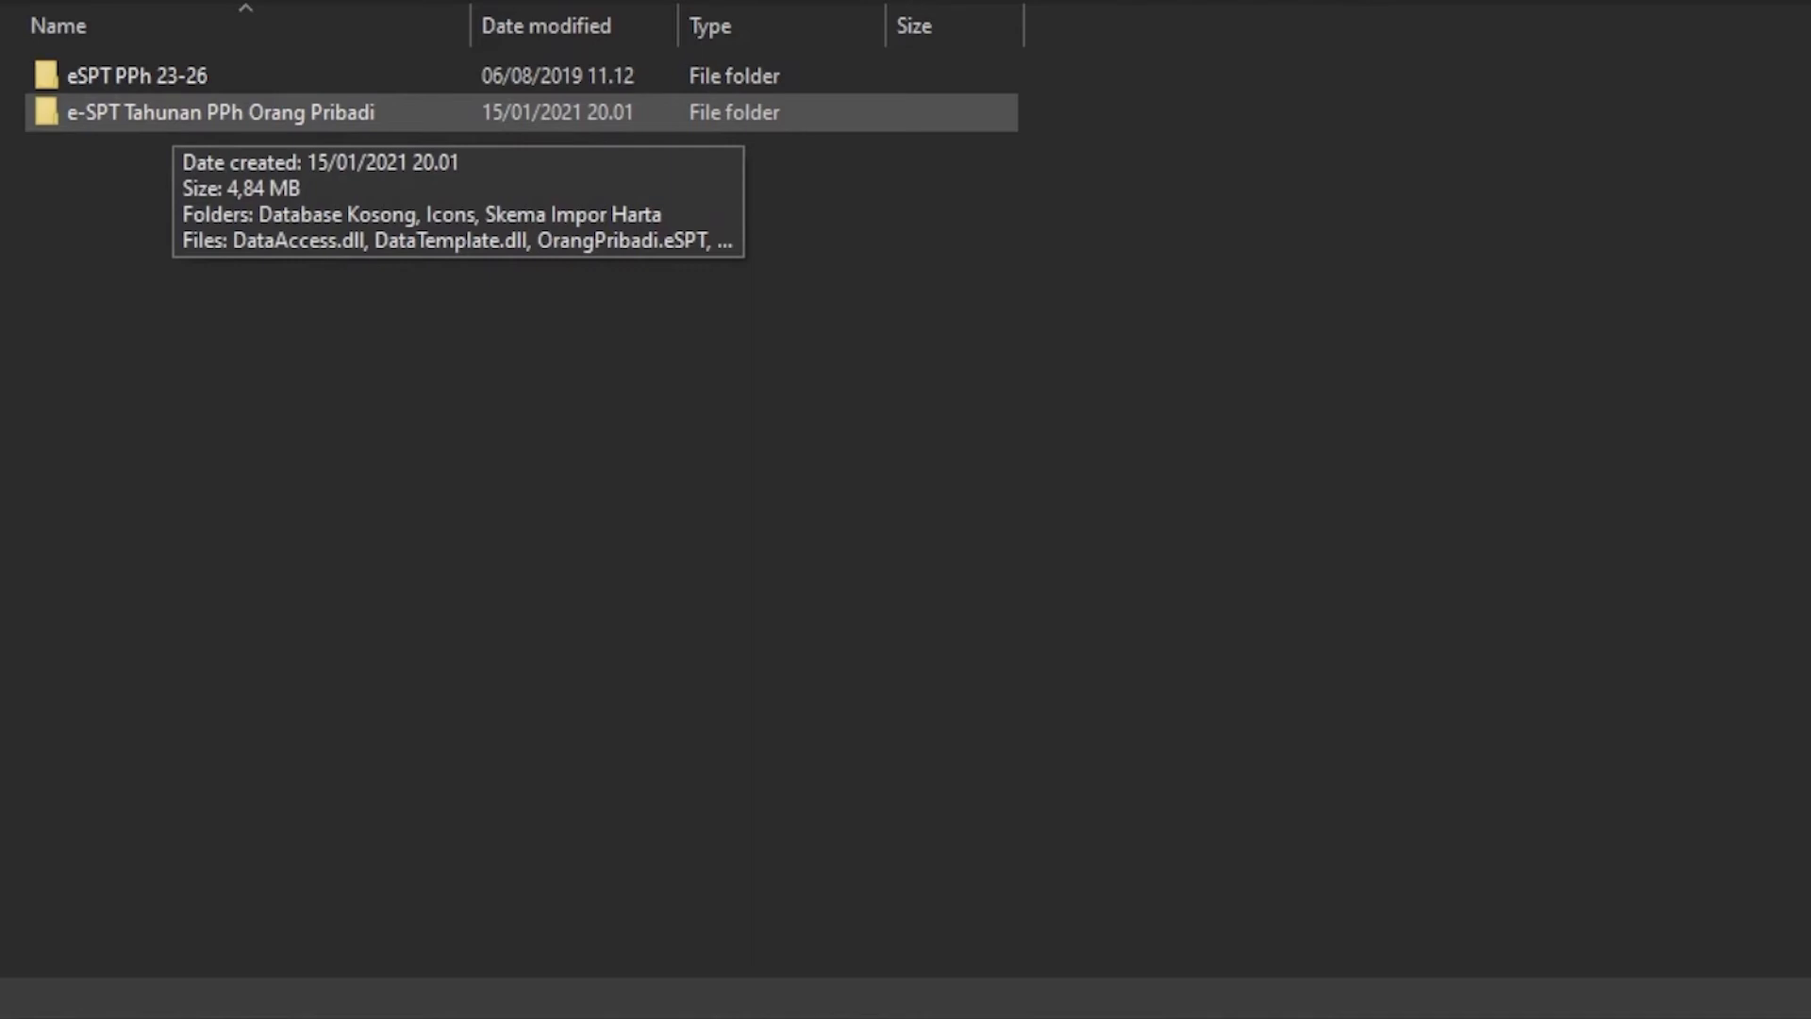
double_click(174, 112)
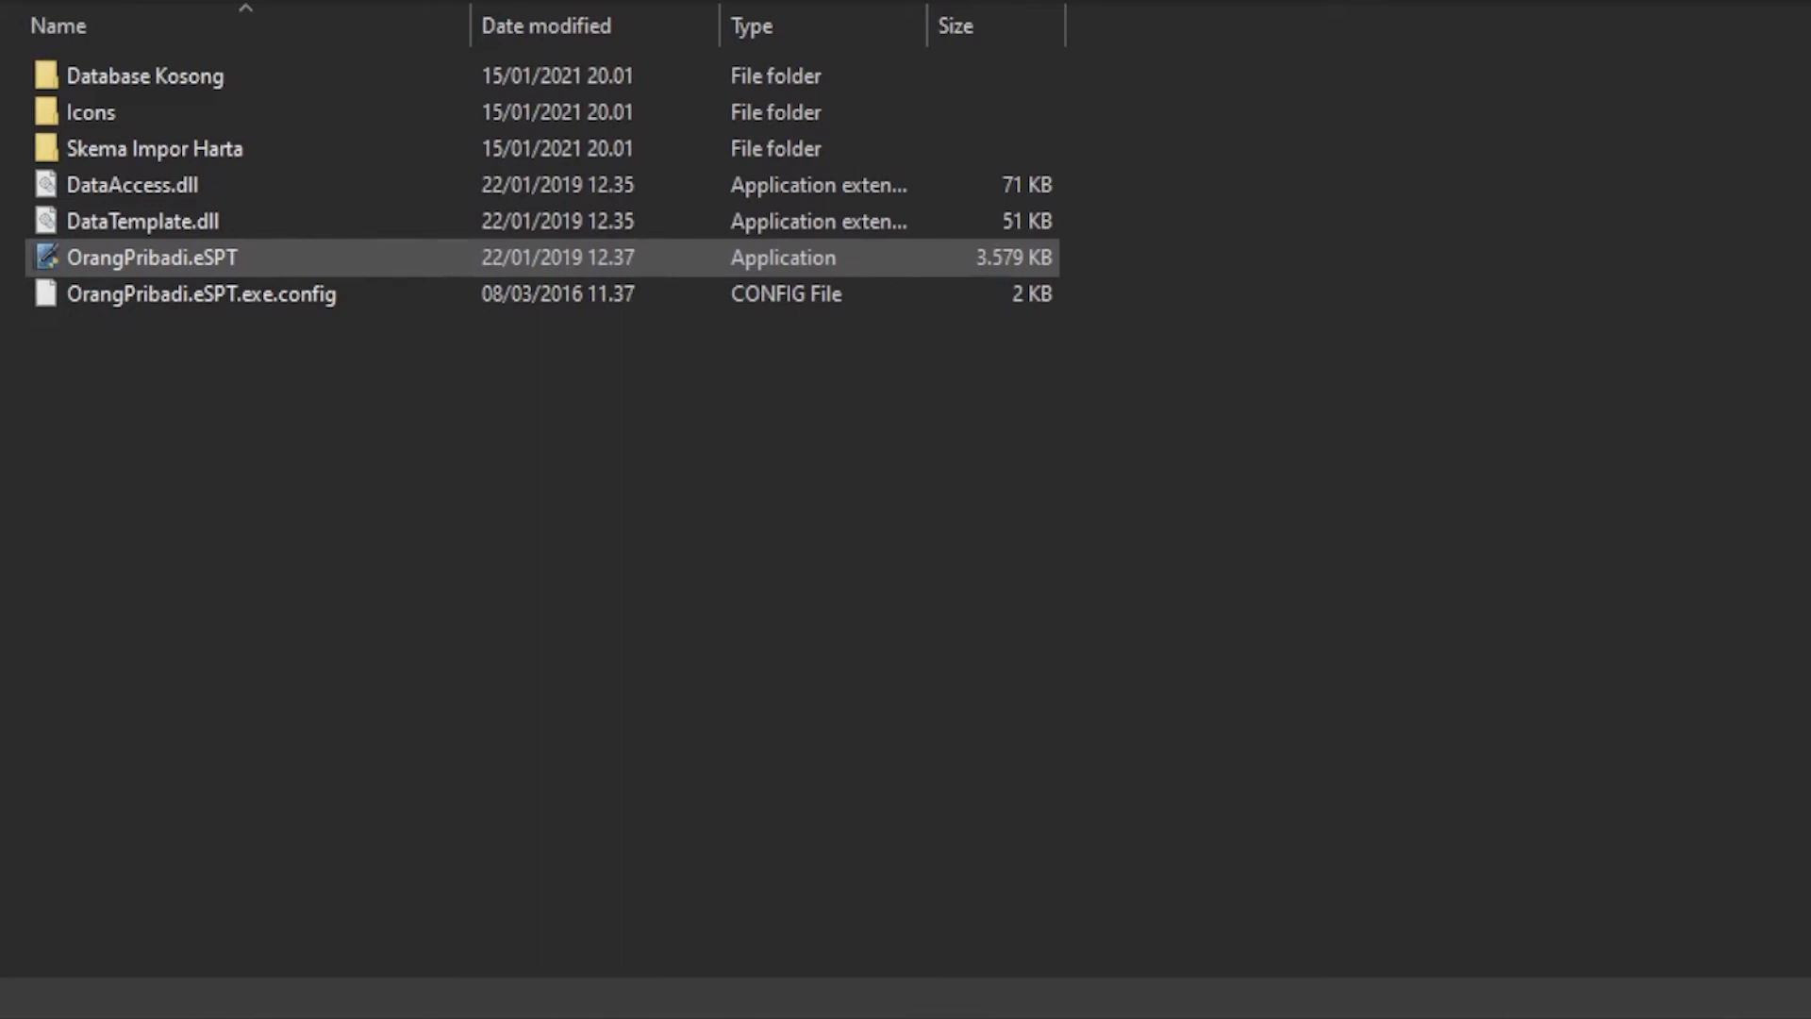
left_click(148, 256)
right_click(148, 256)
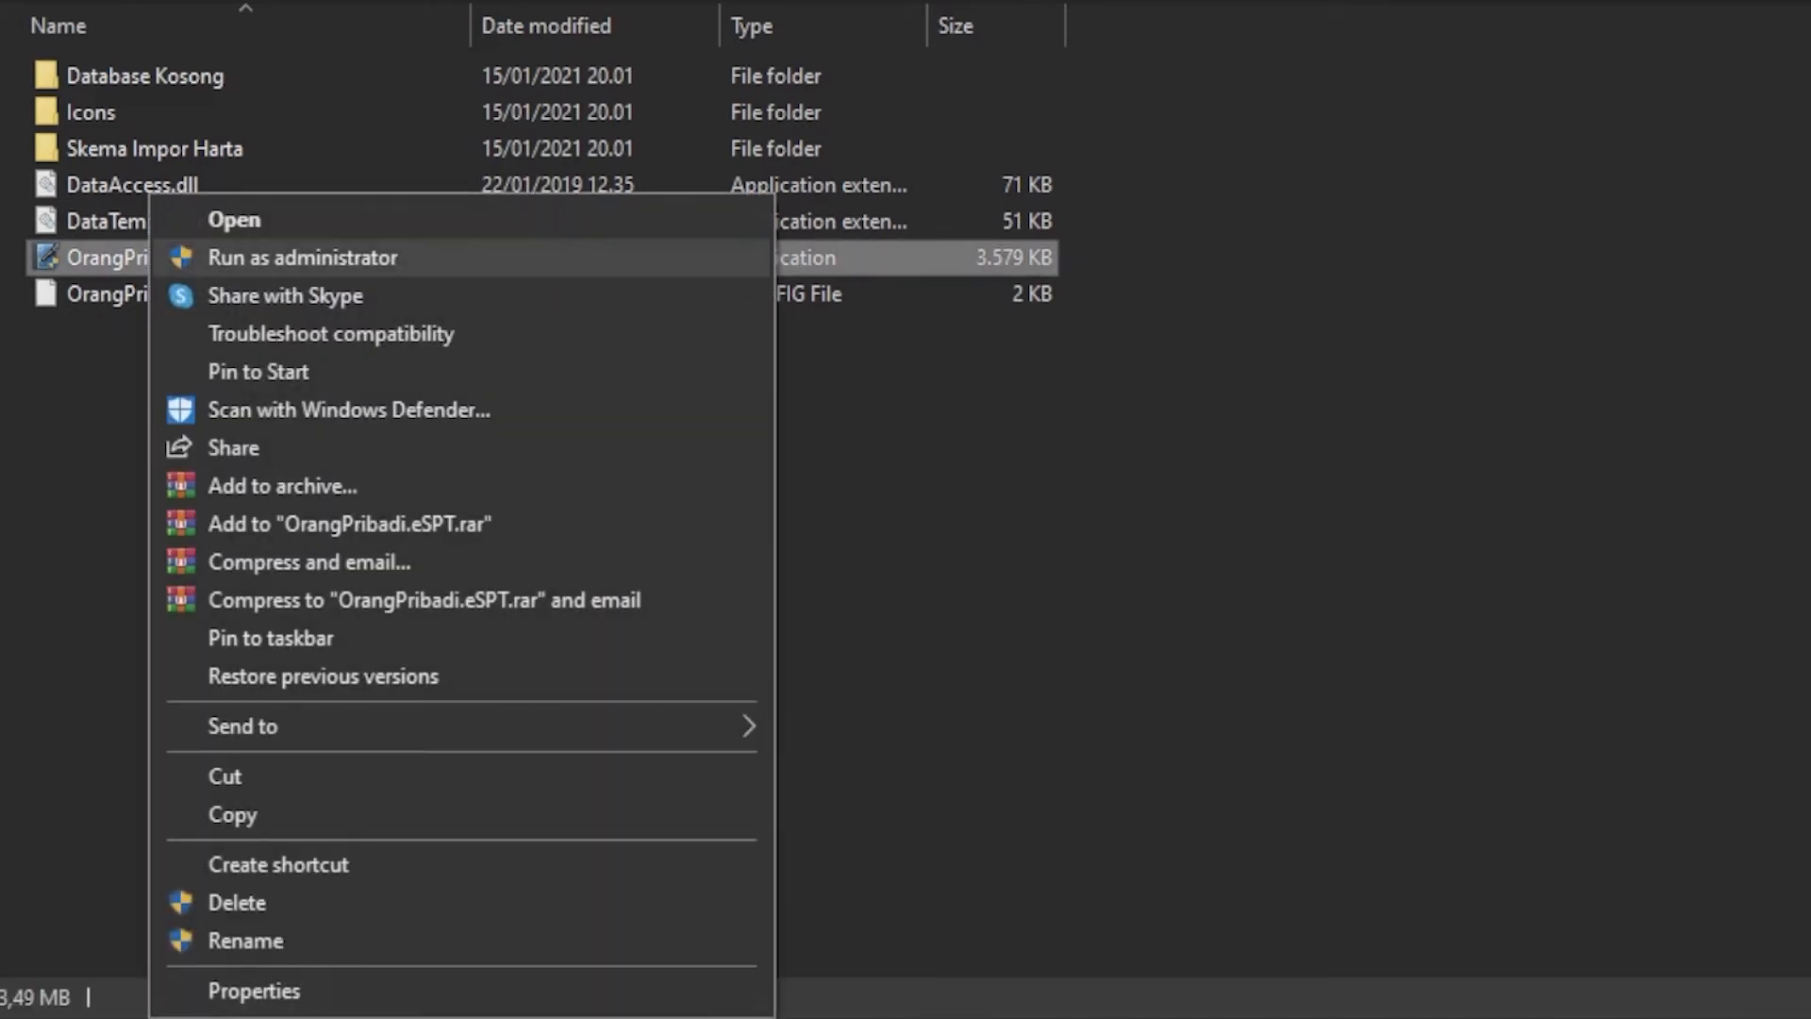
left_click(302, 258)
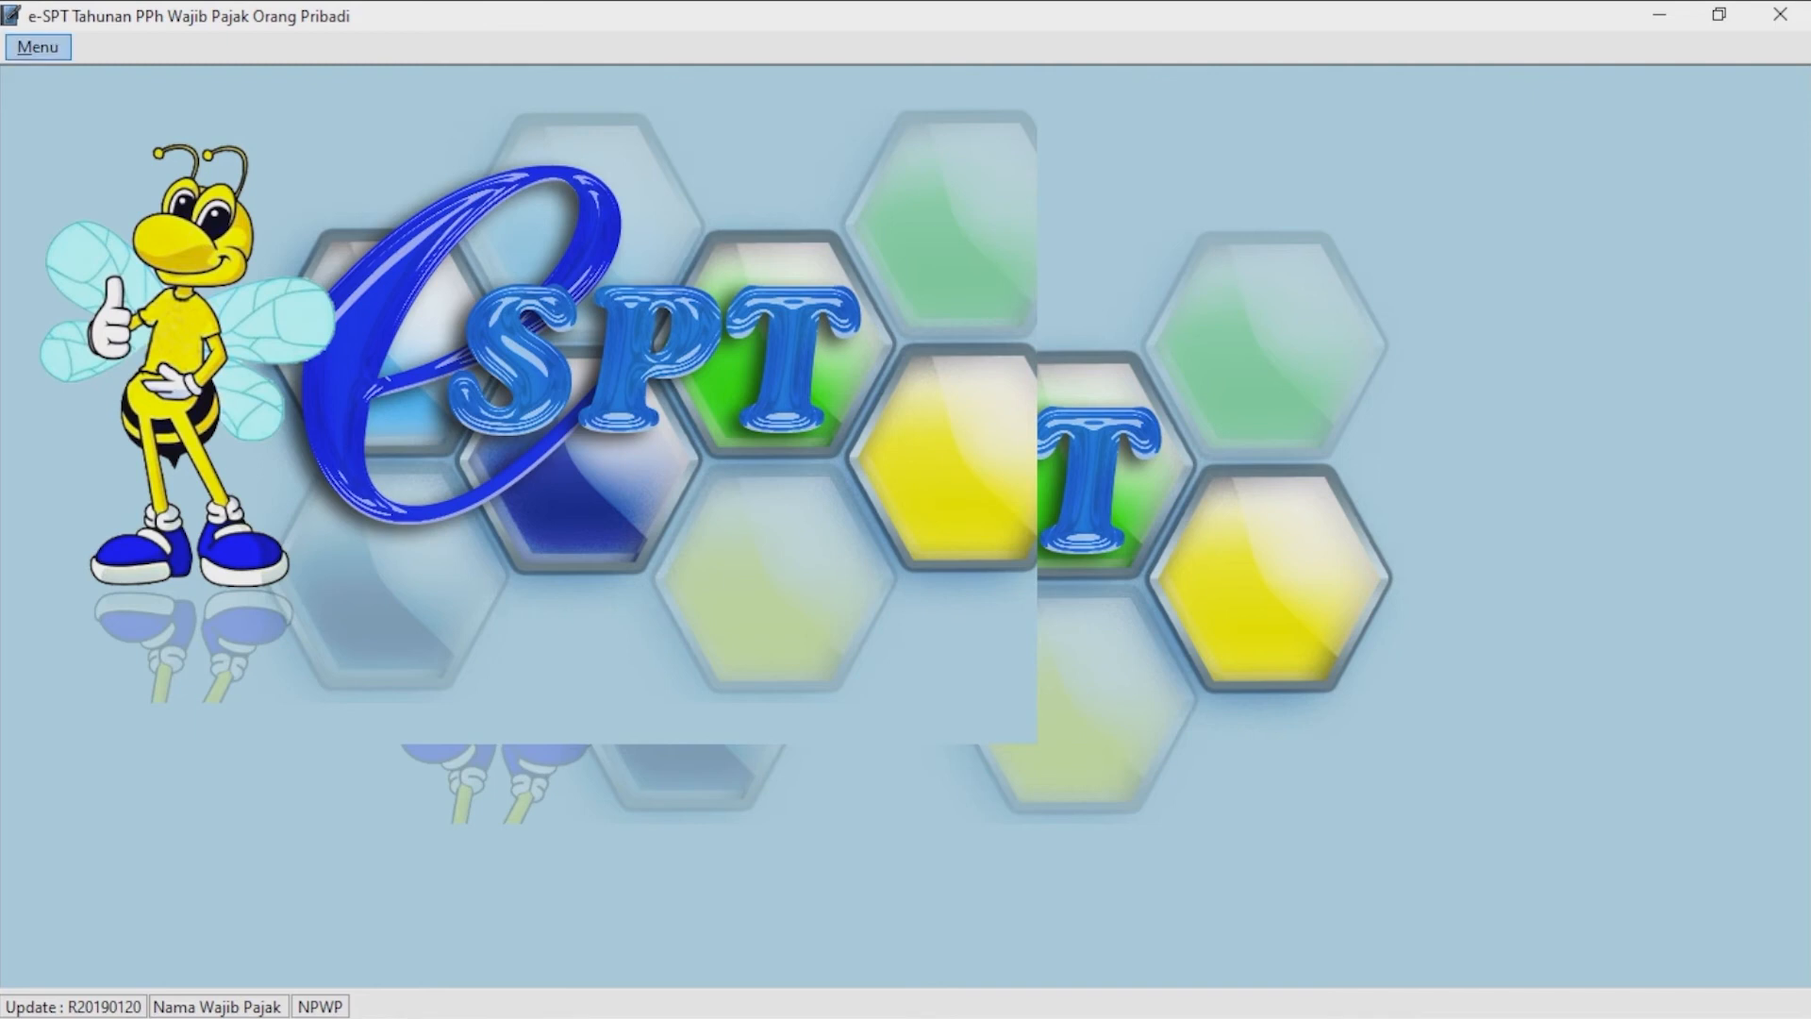
- From the database opening dialog, duplicate the blank data database inside the Database Kosong folder
left_click(38, 47)
left_click(113, 75)
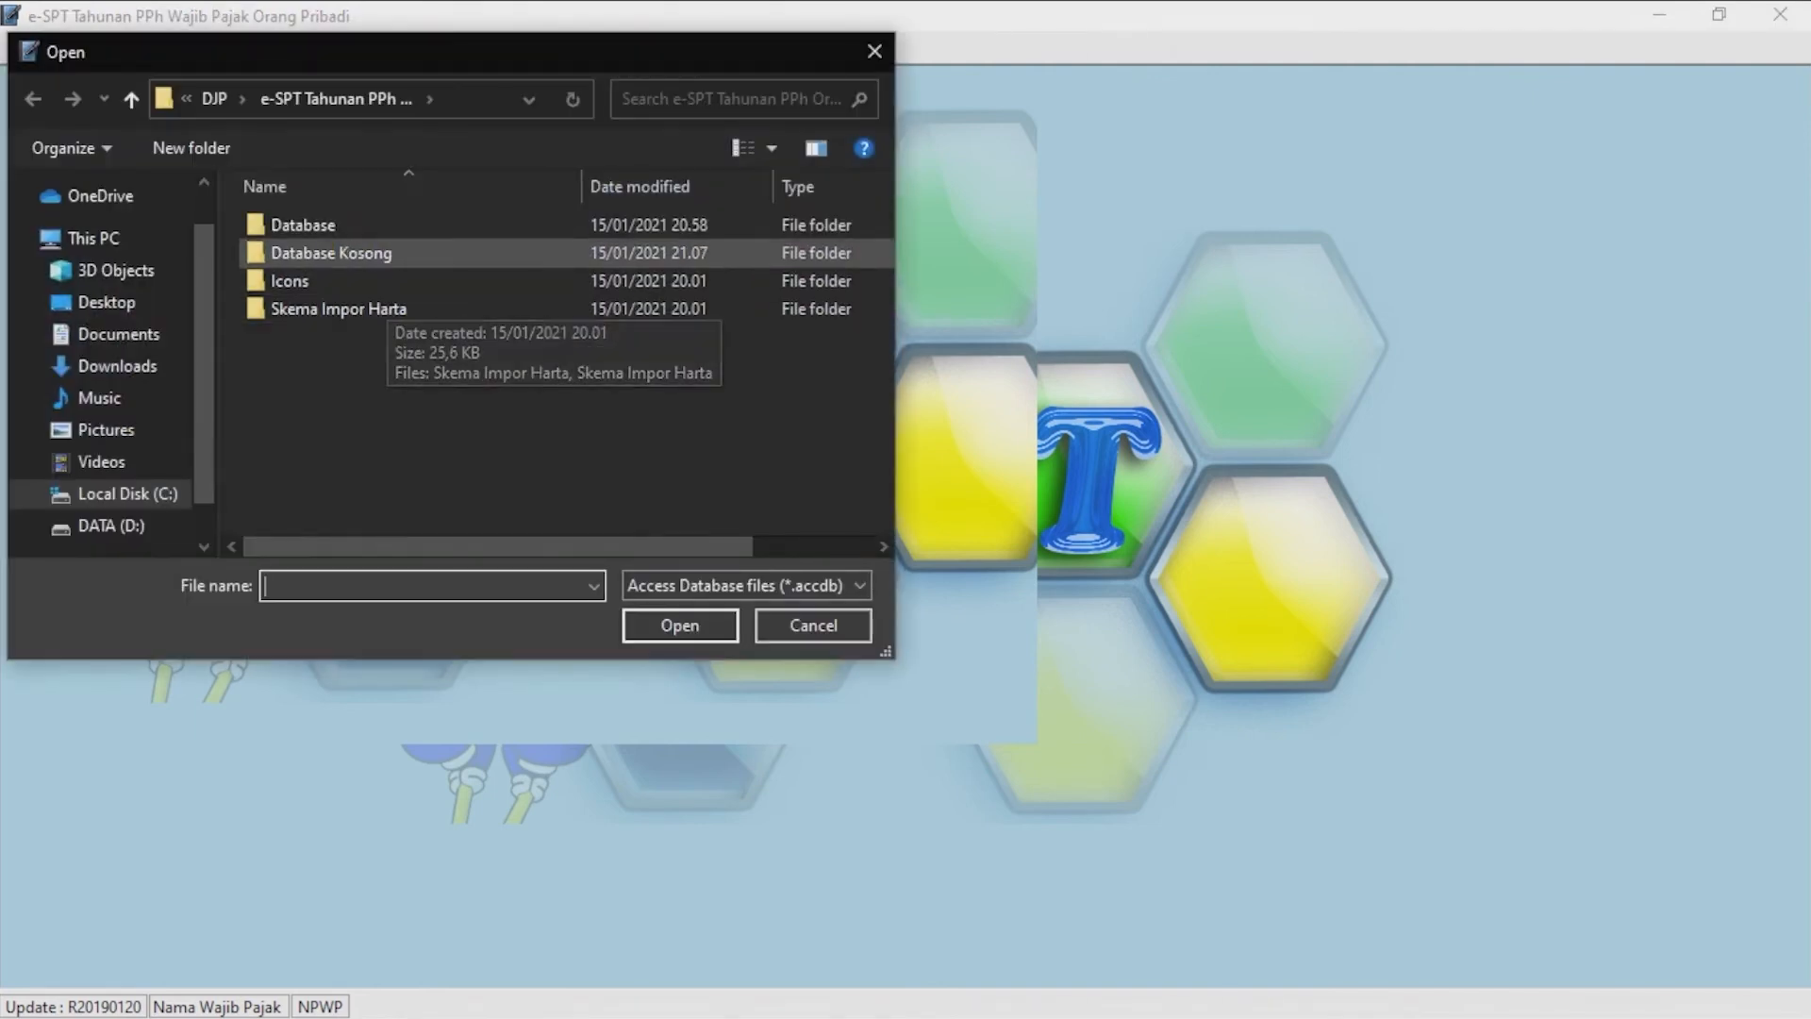
left_click(334, 254)
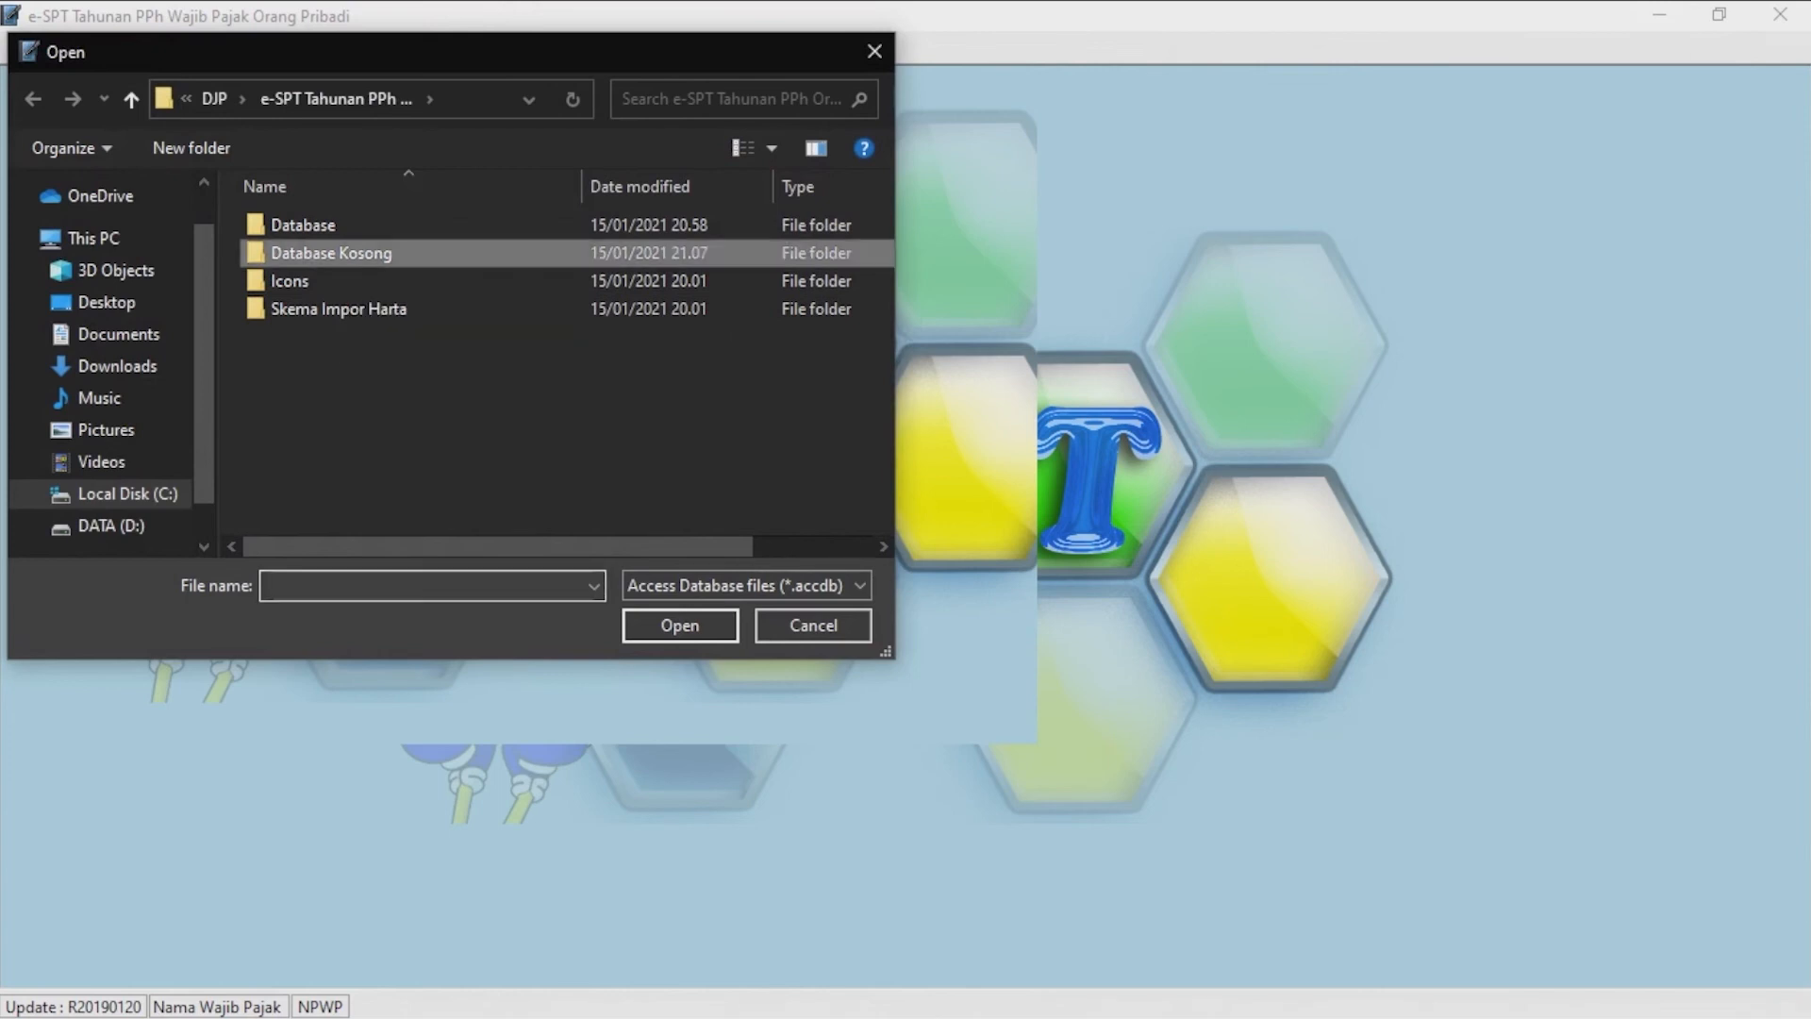
double_click(334, 254)
left_click(287, 226)
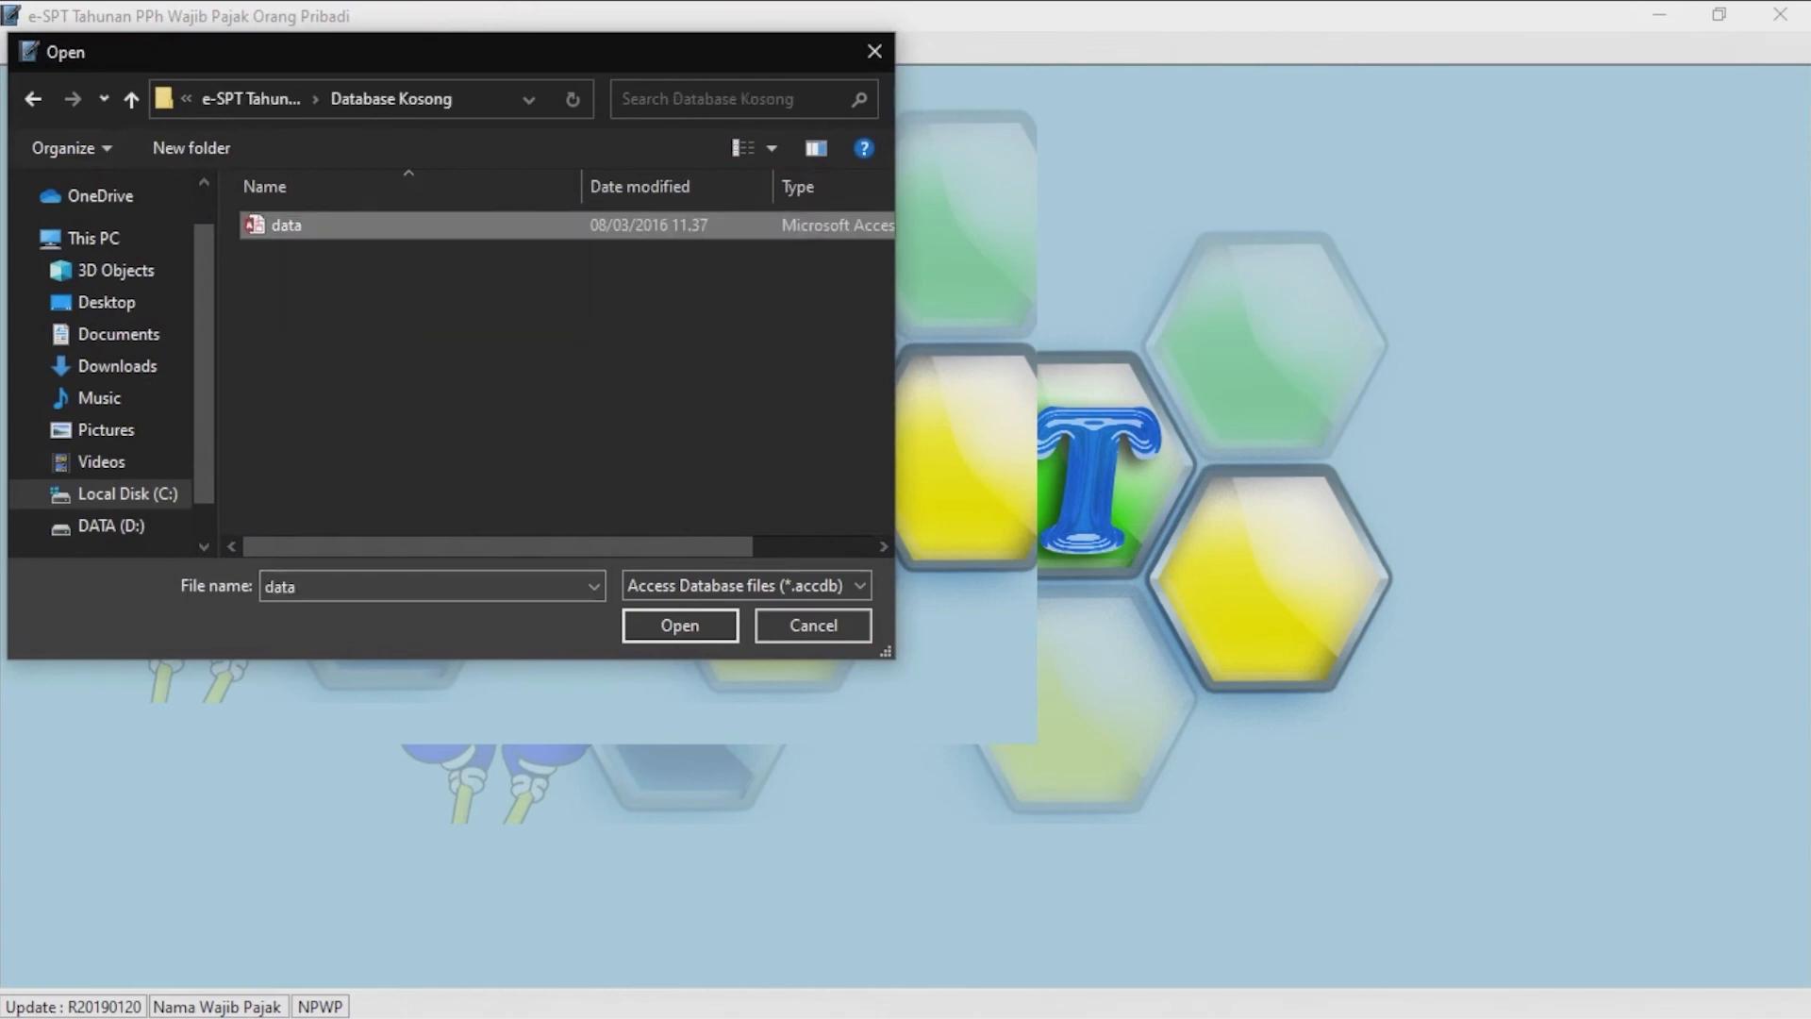
right_click(295, 225)
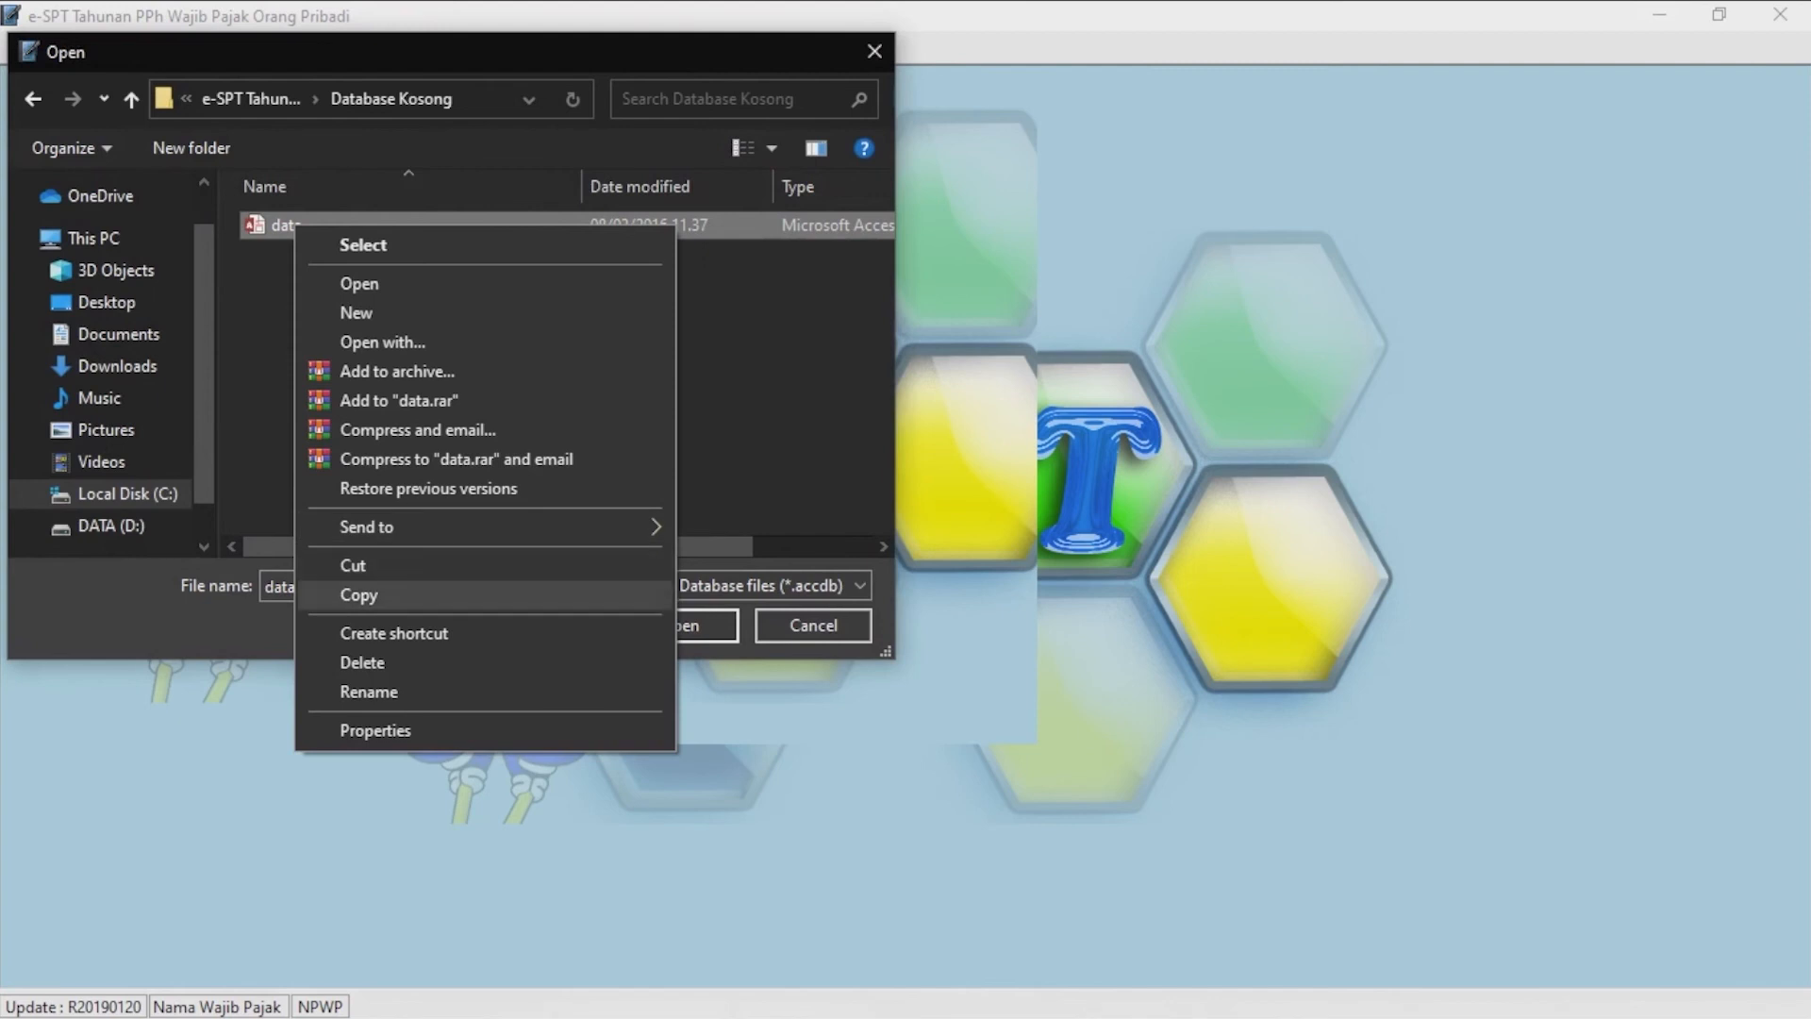
left_click(360, 596)
left_click(425, 406)
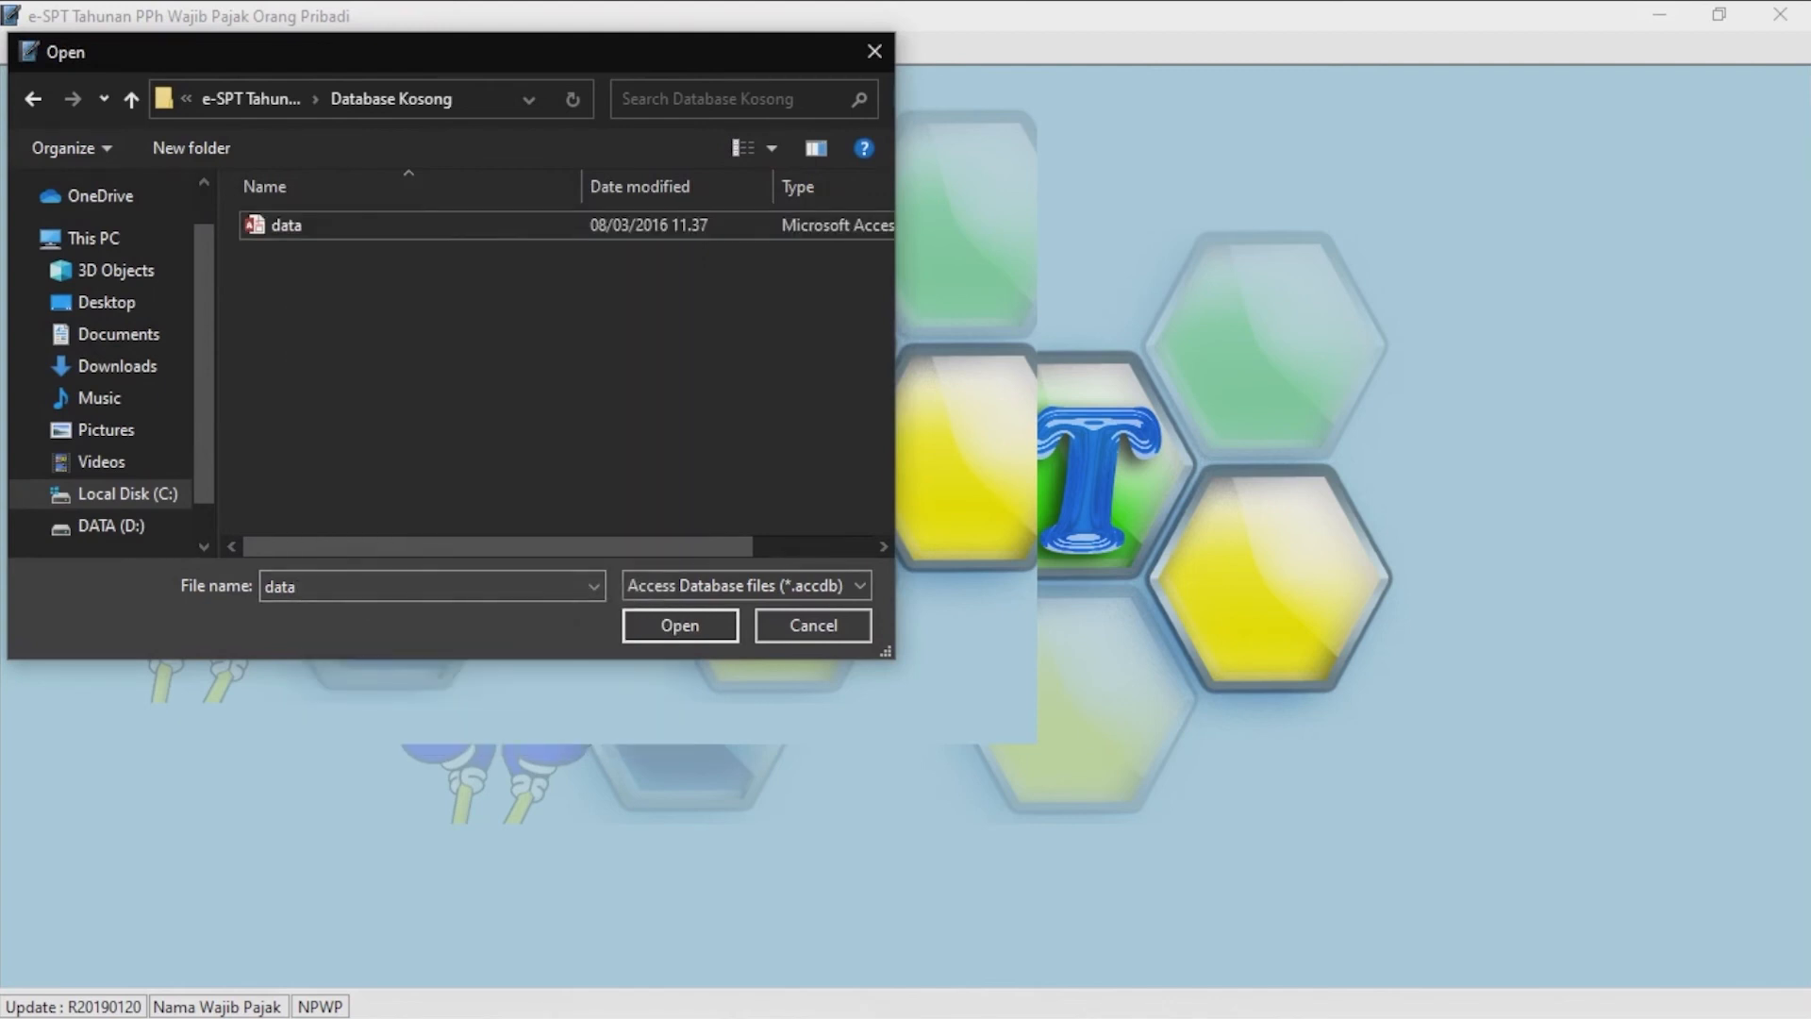
key("ctrl+v")
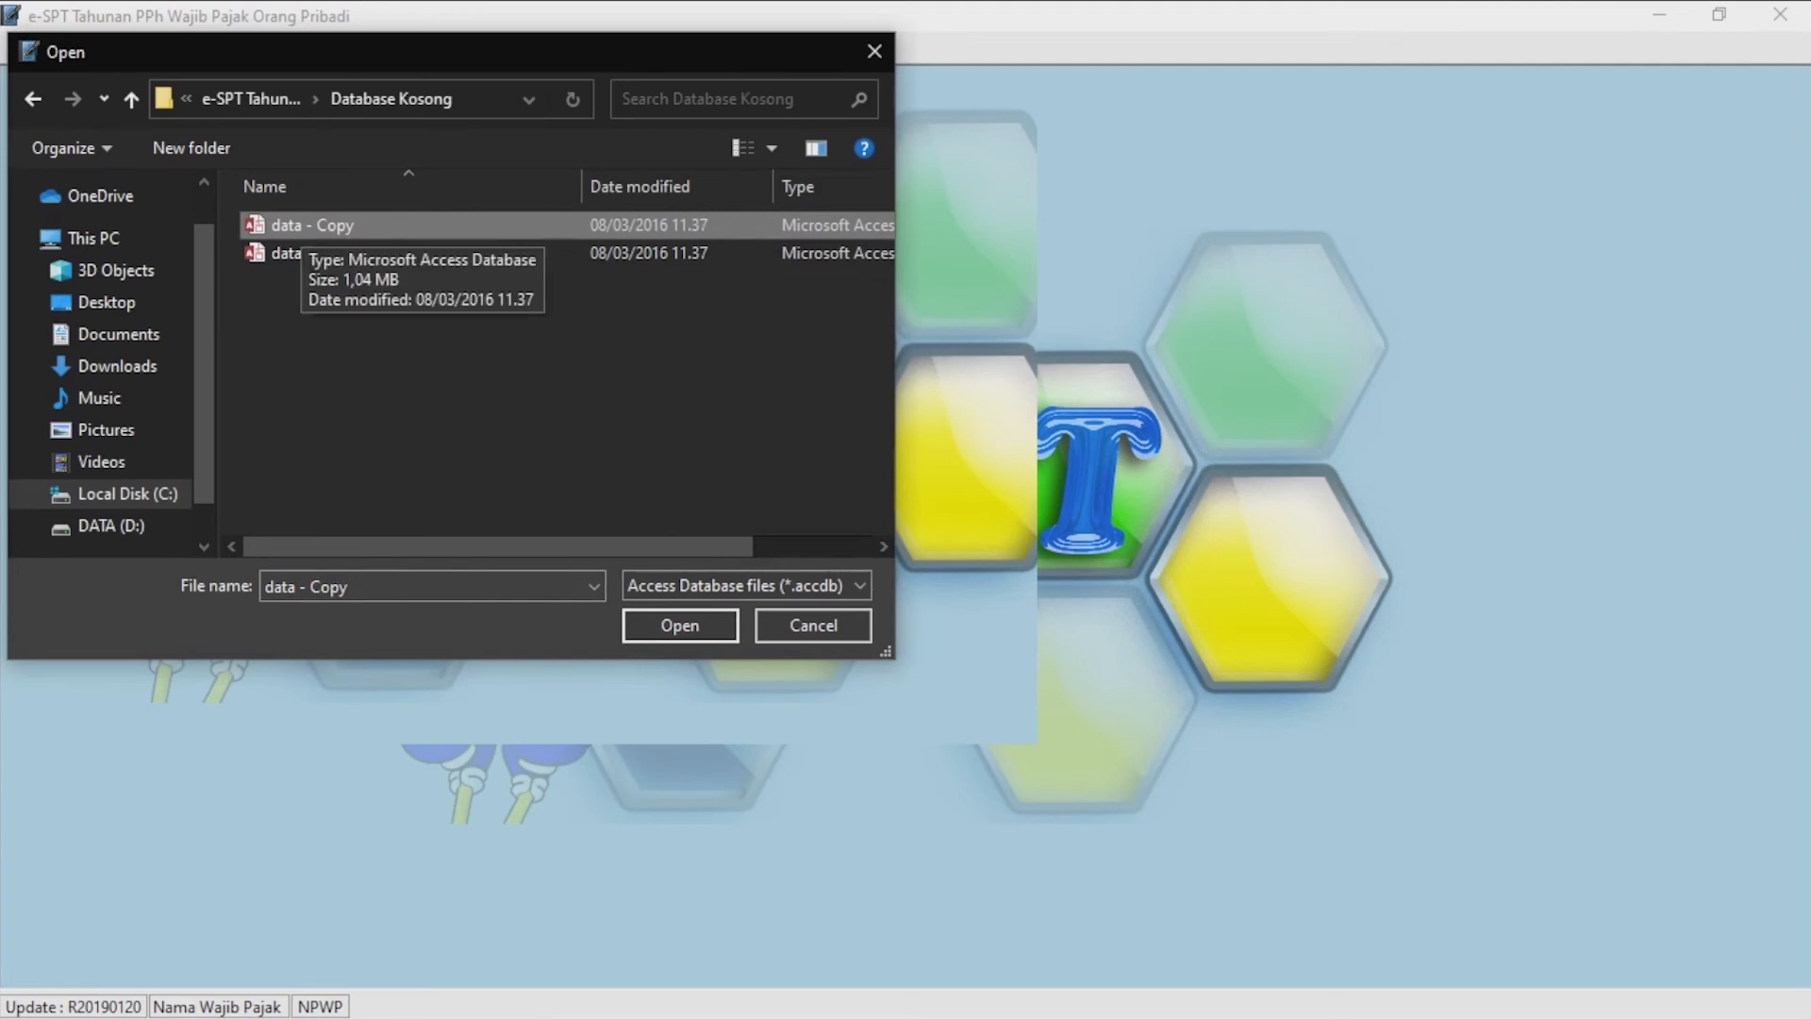
- Rename the copied database file with the taxpayer's first name
key("F2")
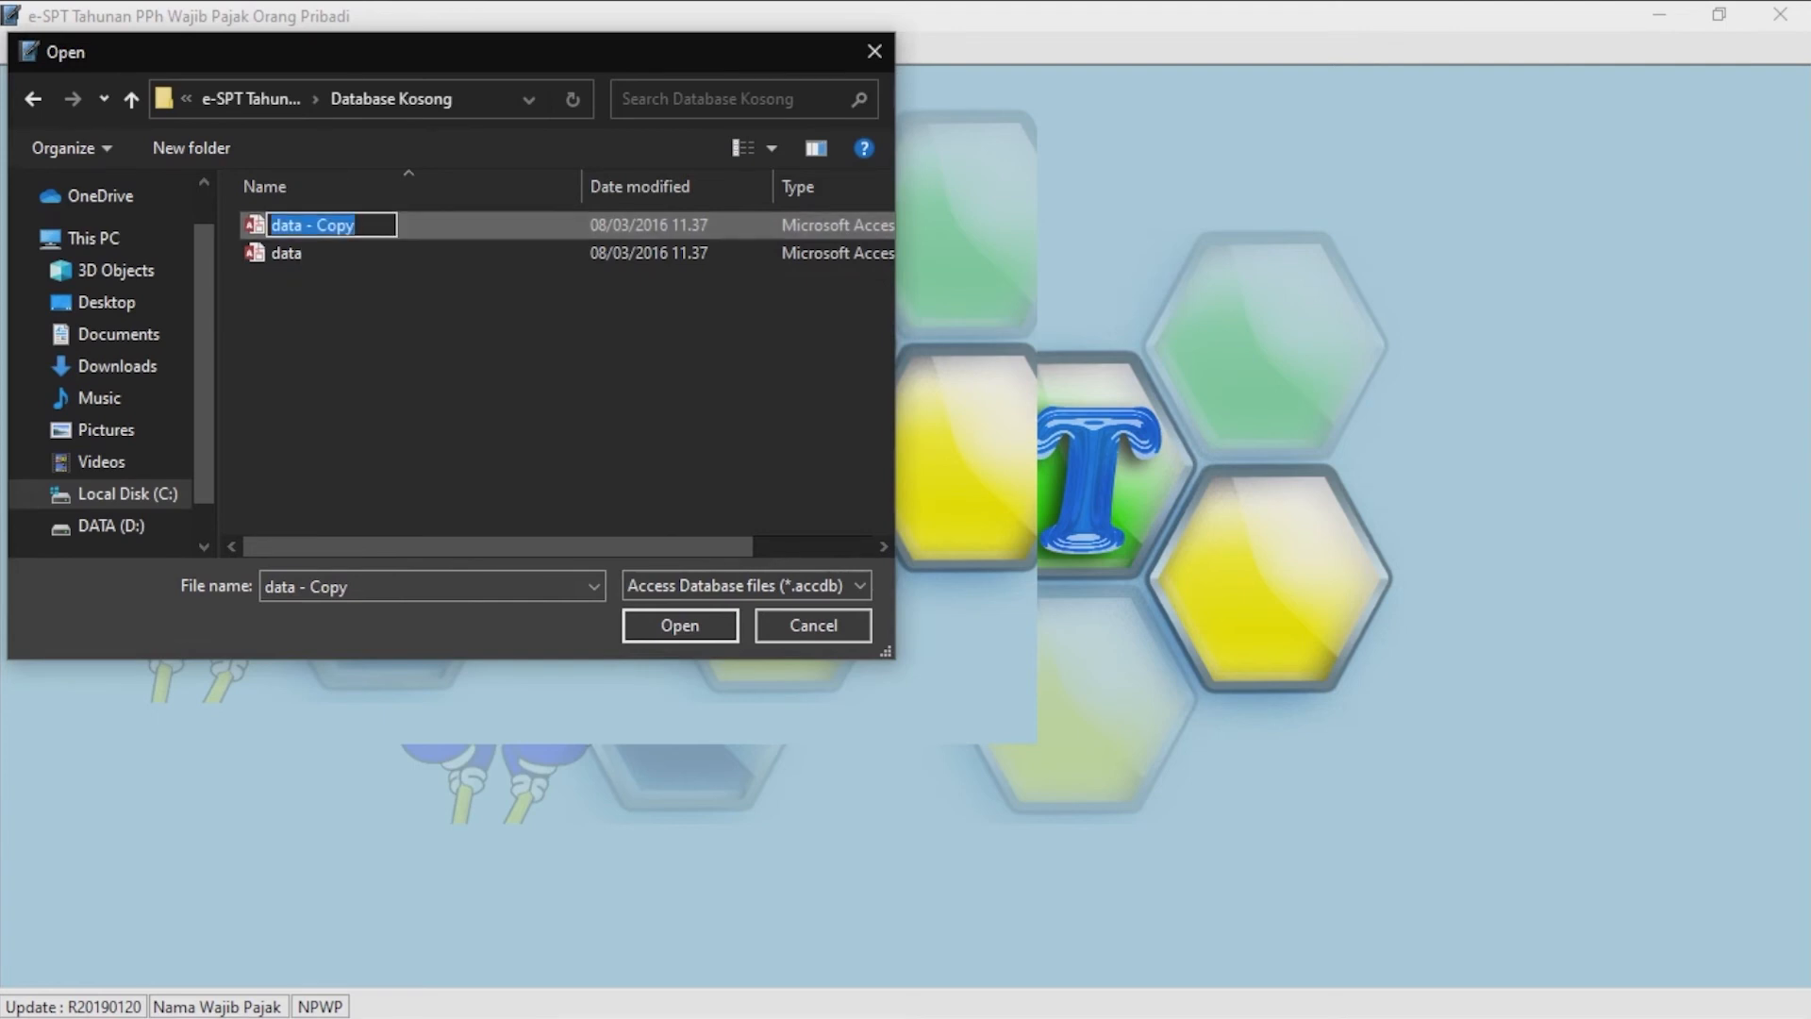
type("Budi")
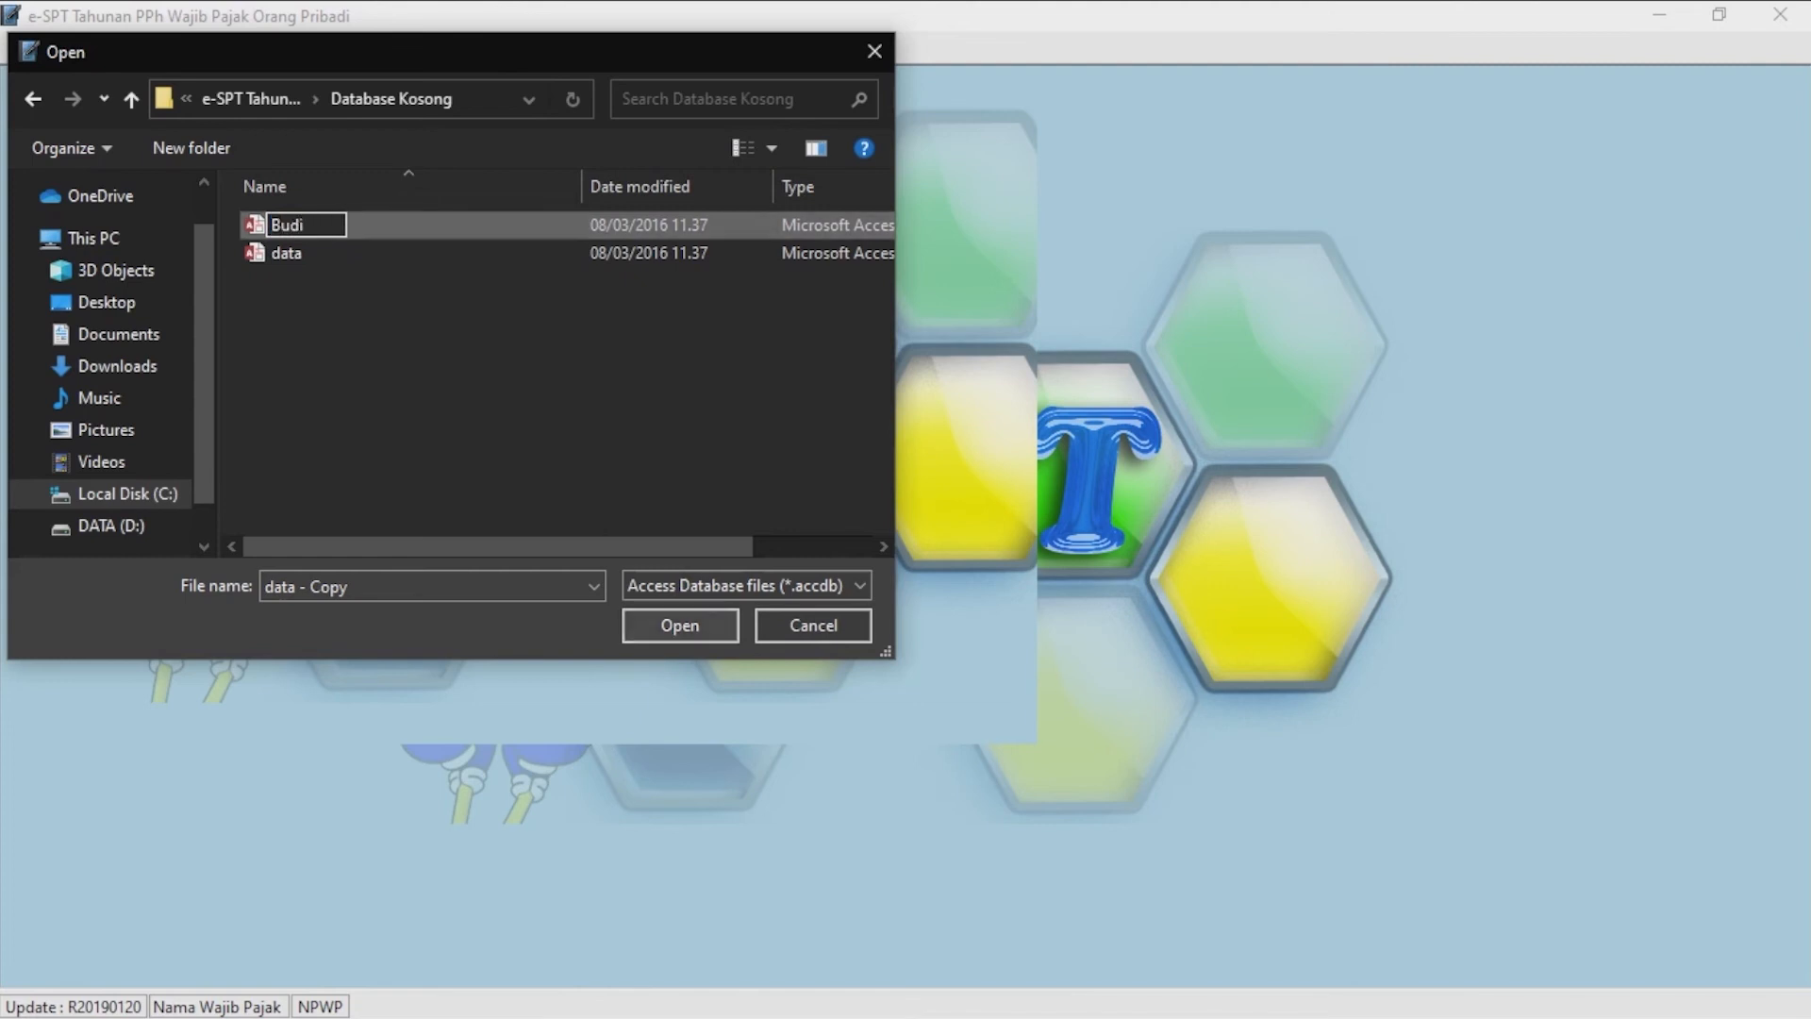
key("Return")
- Open the renamed taxpayer database and log in as Administrator with the account password
left_click(286, 225)
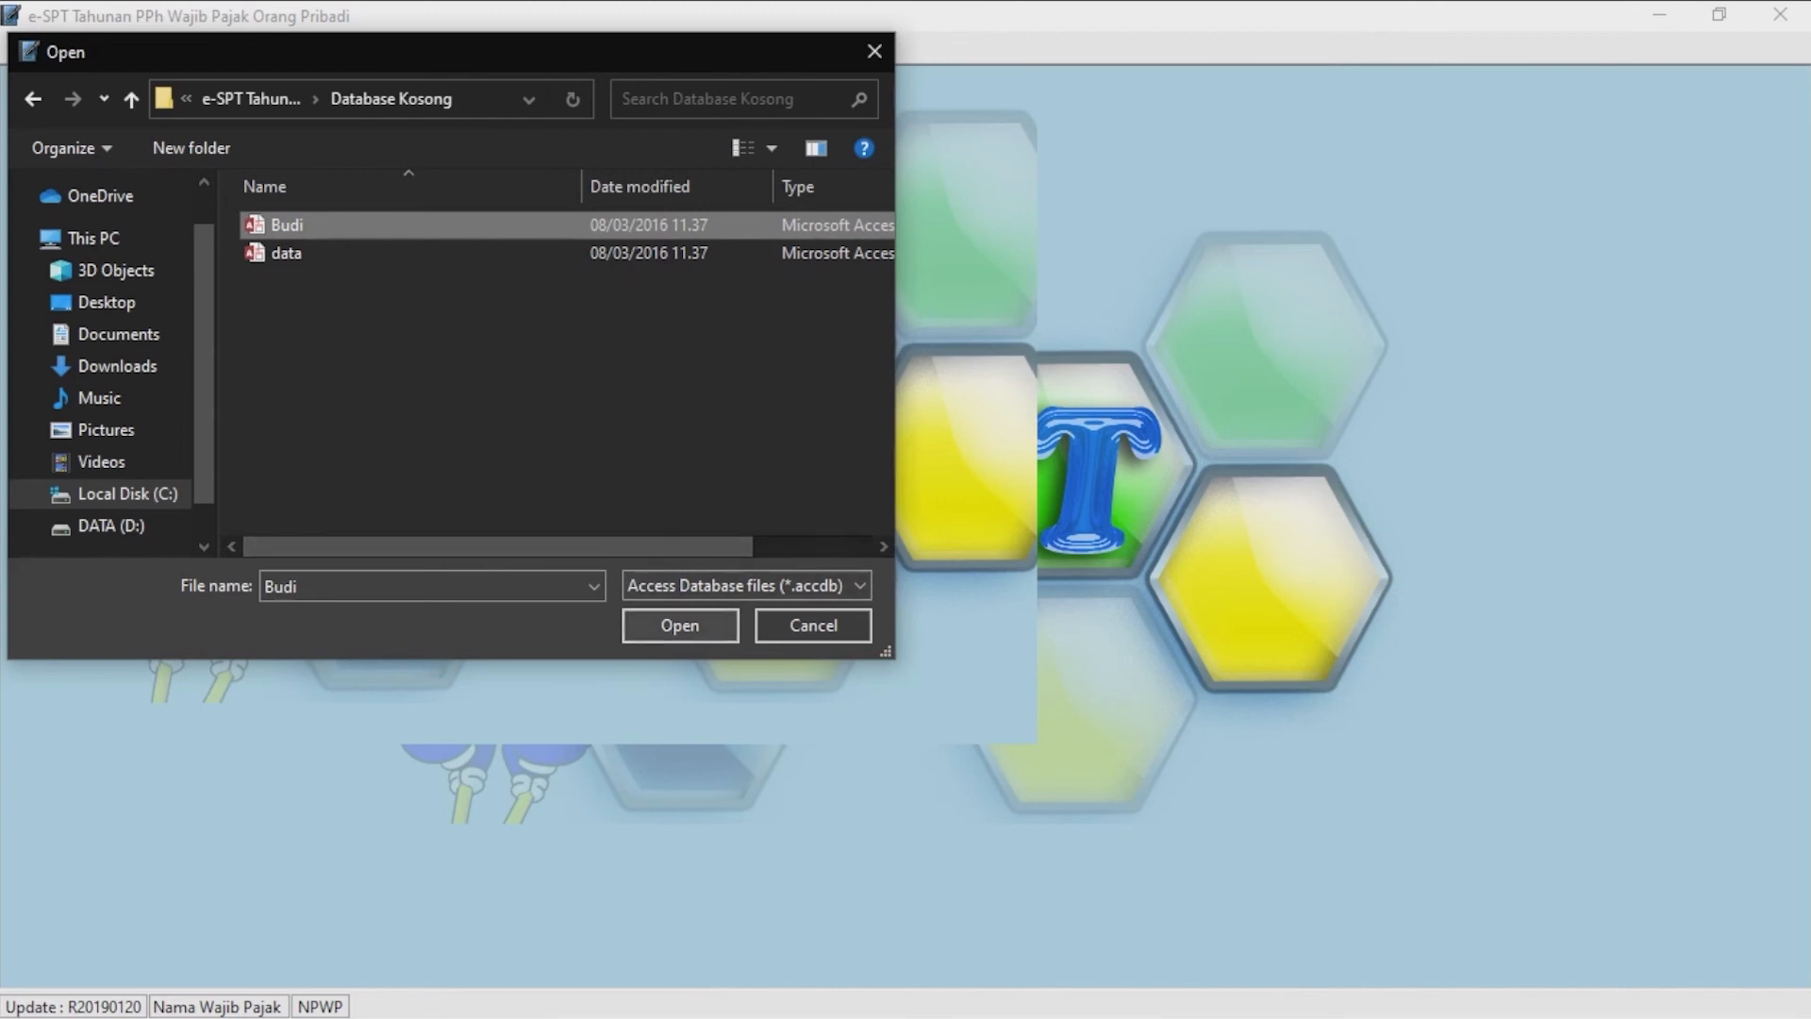
left_click(680, 625)
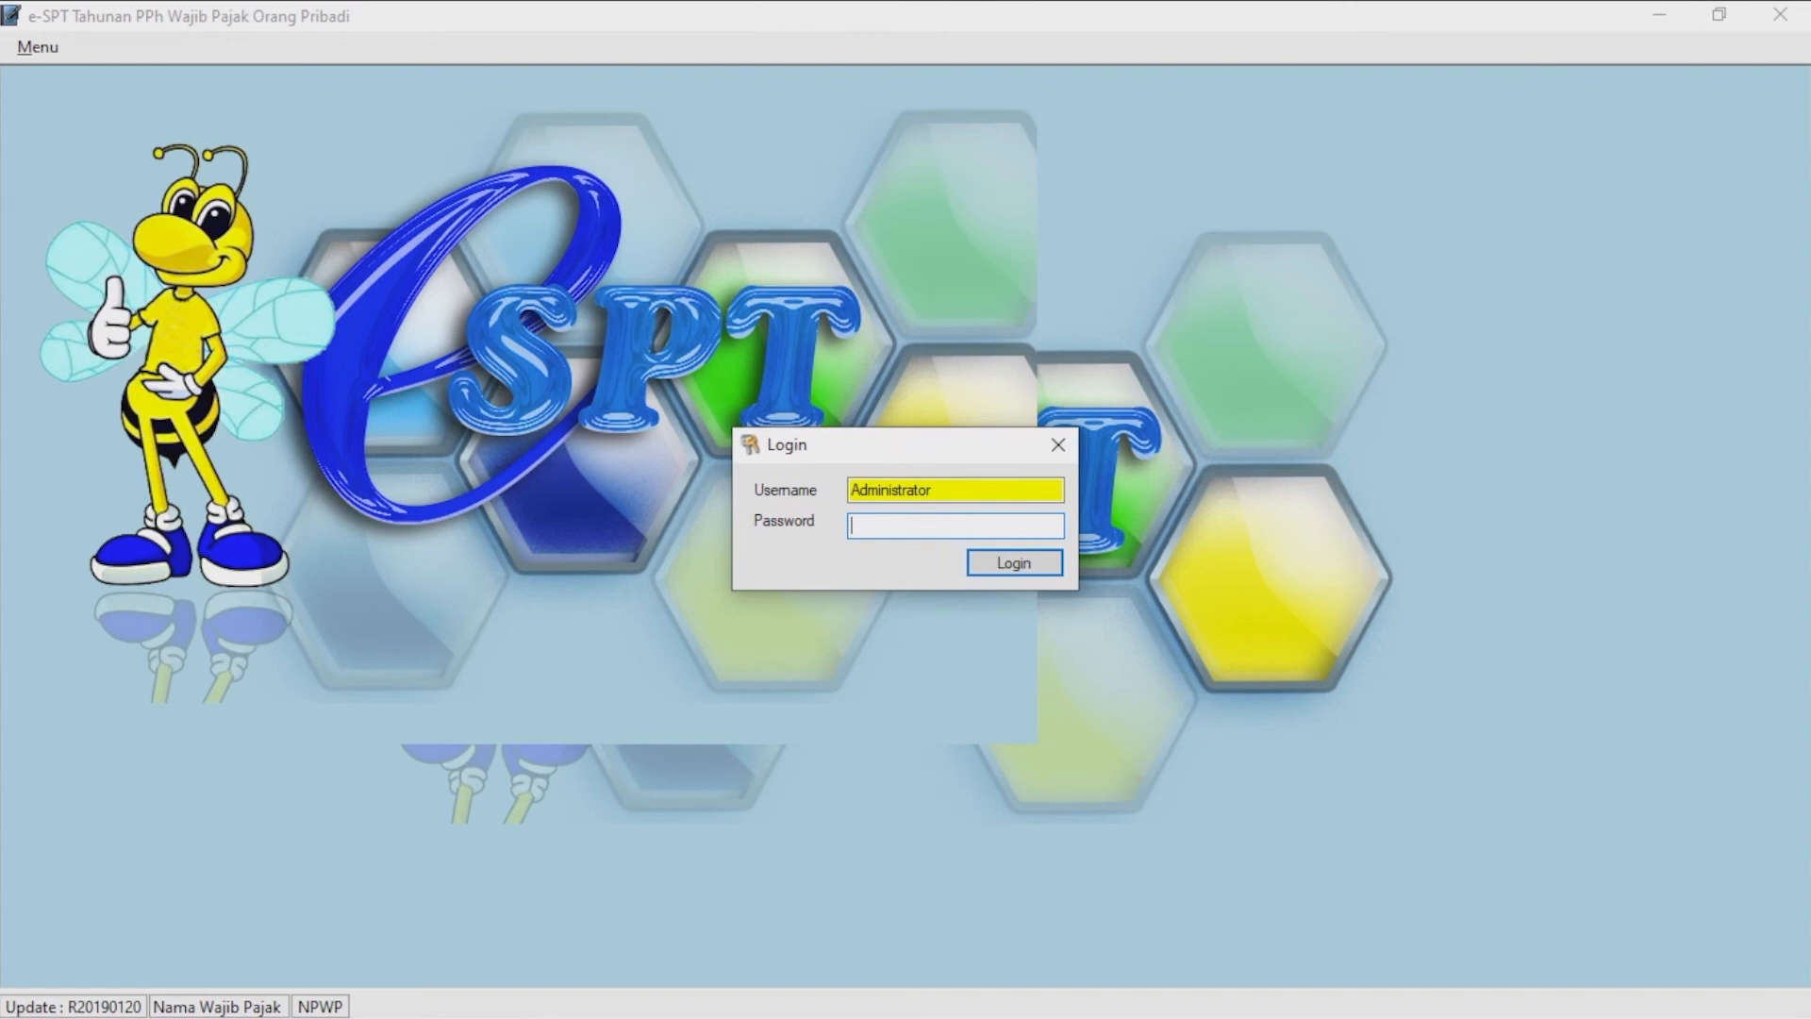
type("***")
key("Return")
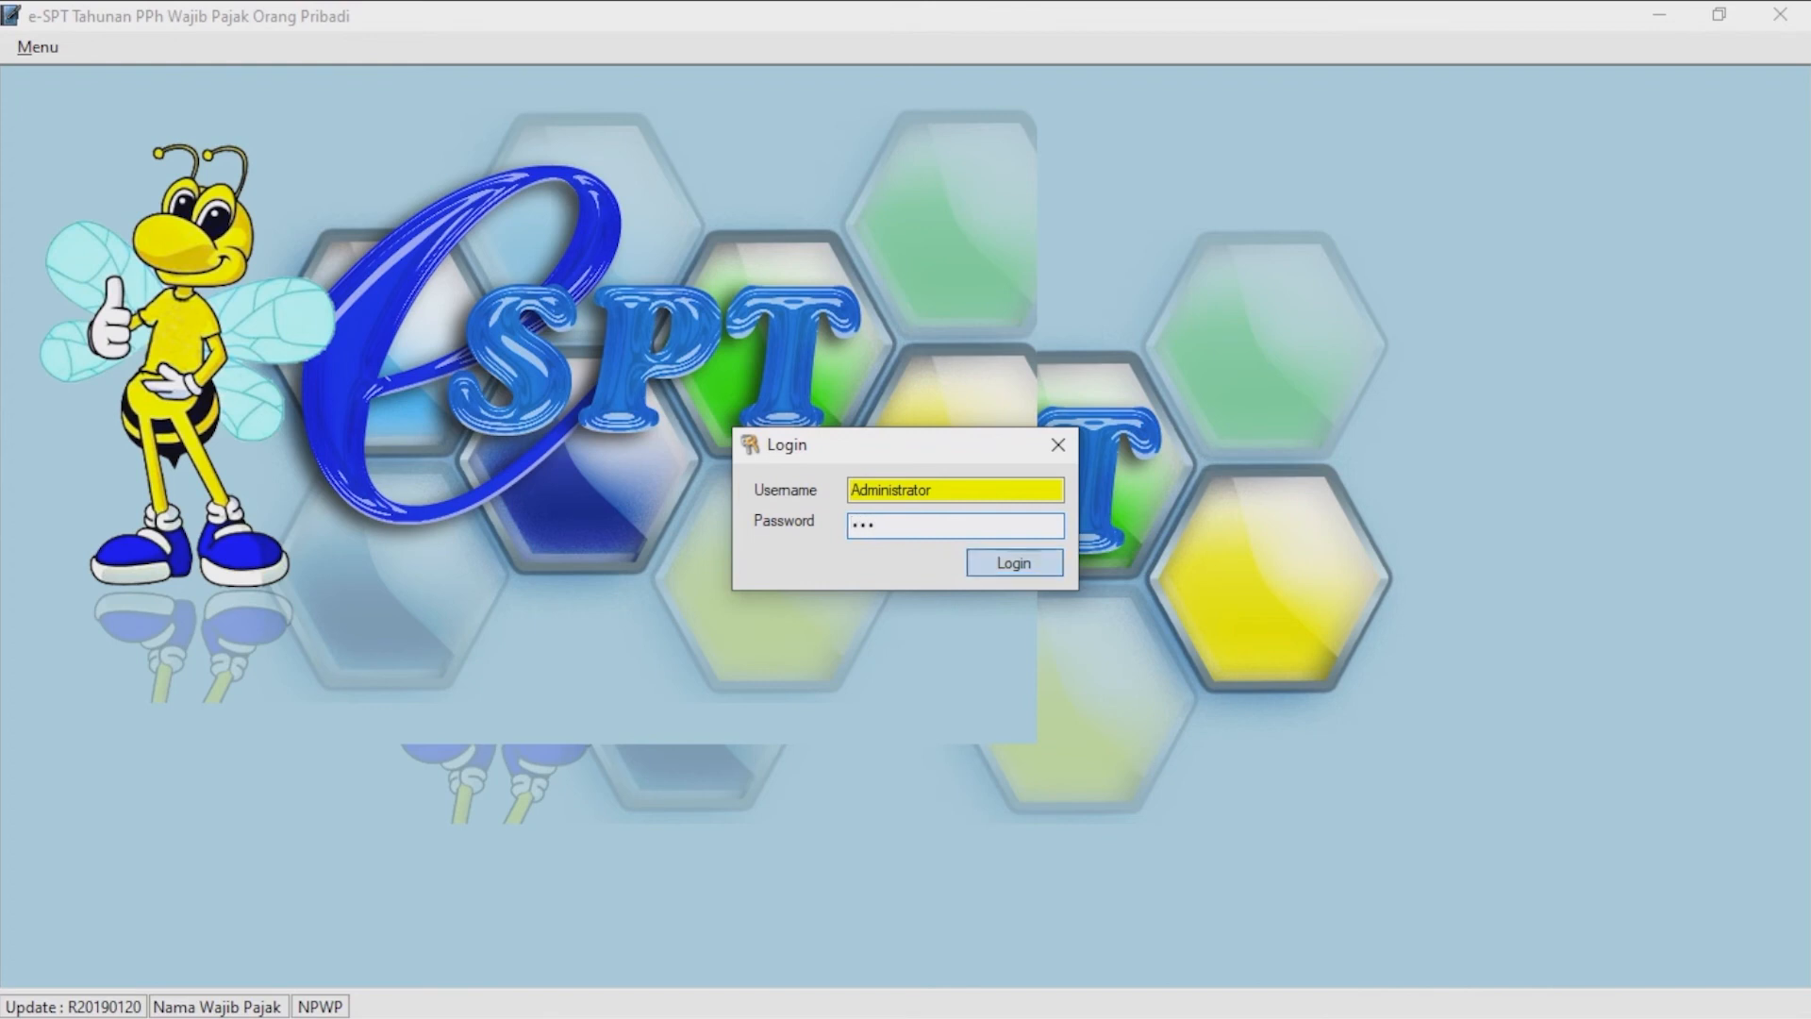